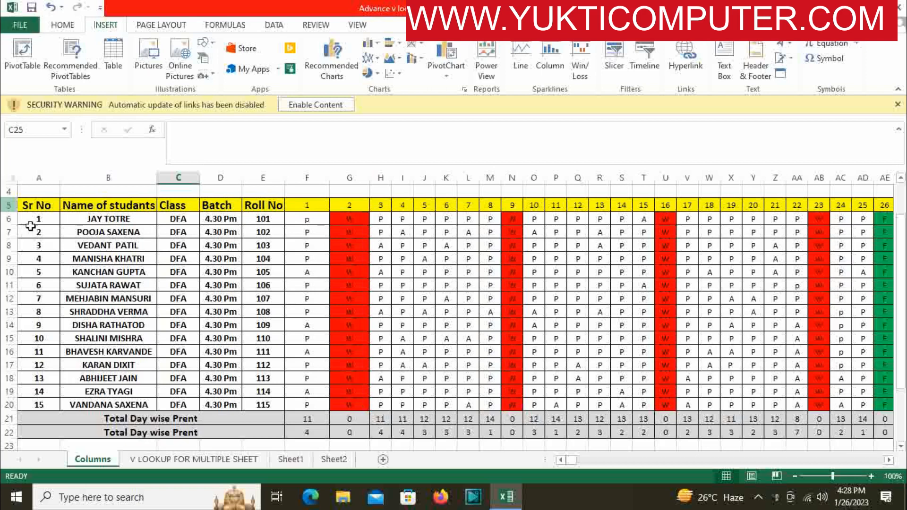
scroll(127, 286, "up", 2)
scroll(178, 319, "down", 3)
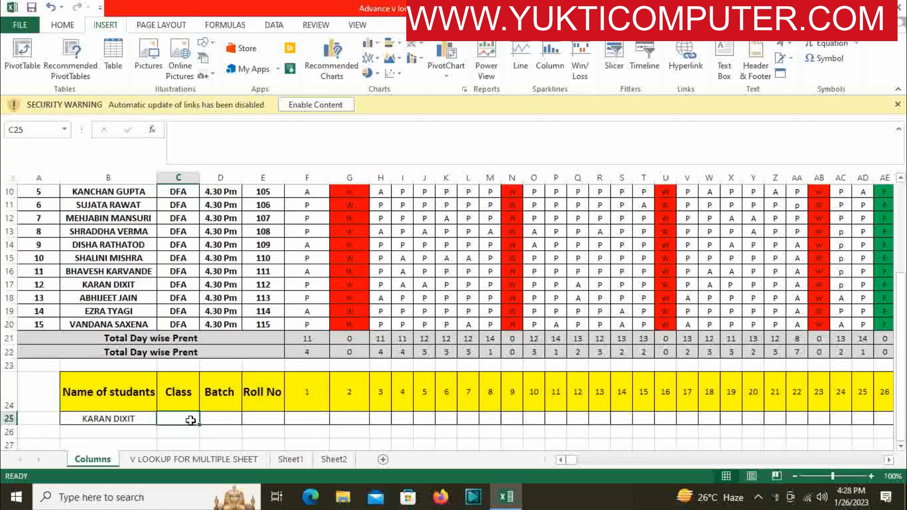
type("=vlo")
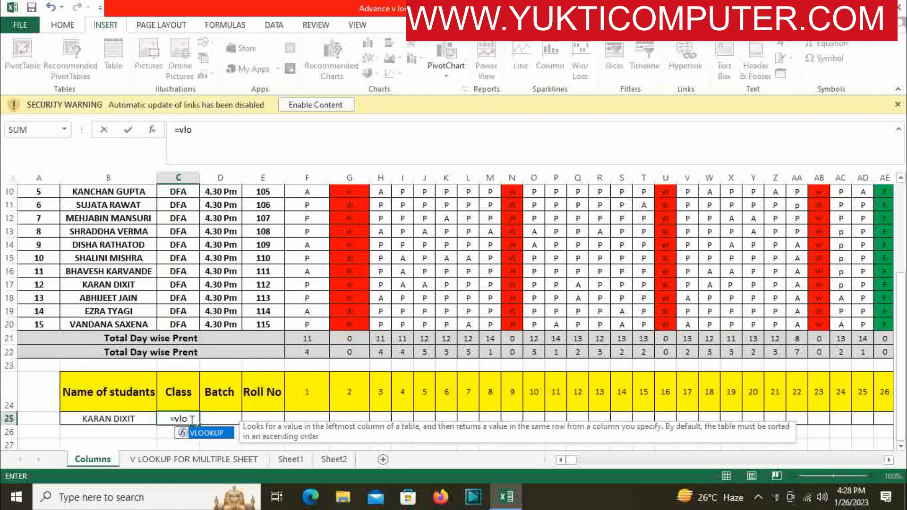
key("Tab")
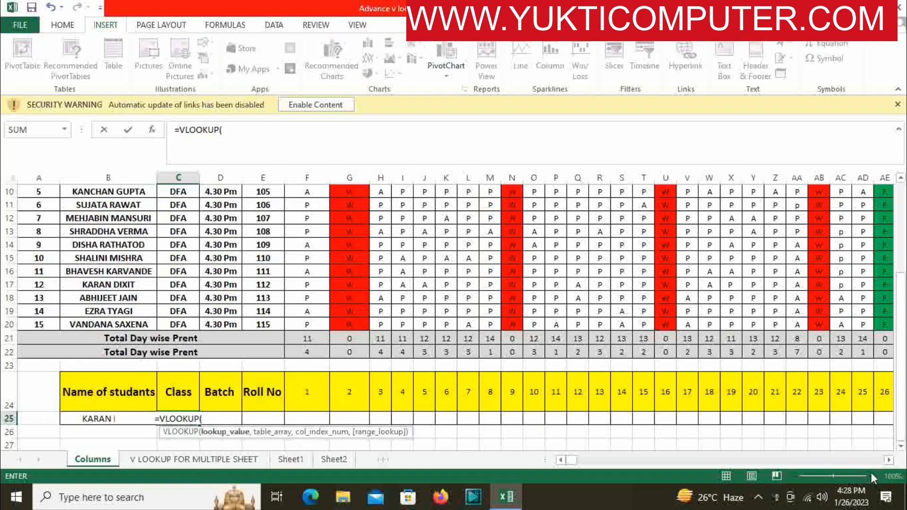
scroll(520, 439, "down", 2)
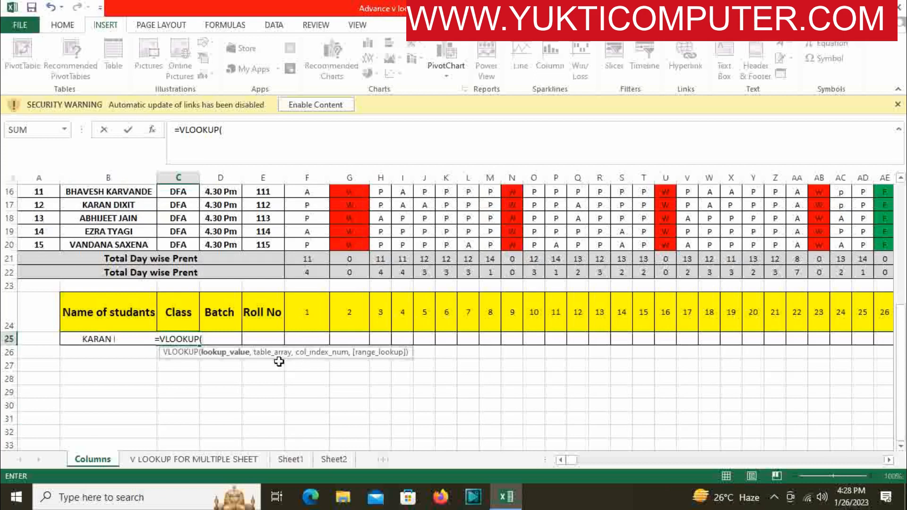
key("BackSpace")
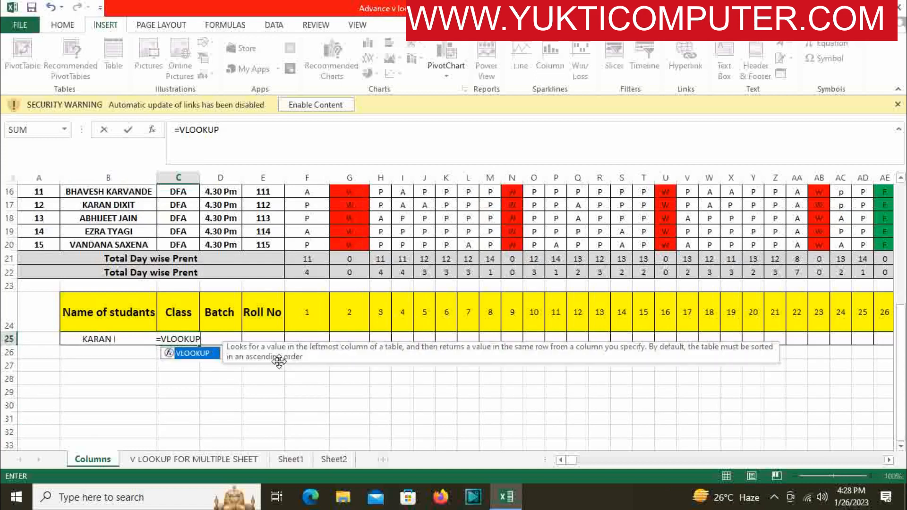
key("BackSpace")
key("BackSpace")
key("BackSpace")
key("BackSpace")
key("BackSpace")
key("BackSpace")
key("BackSpace")
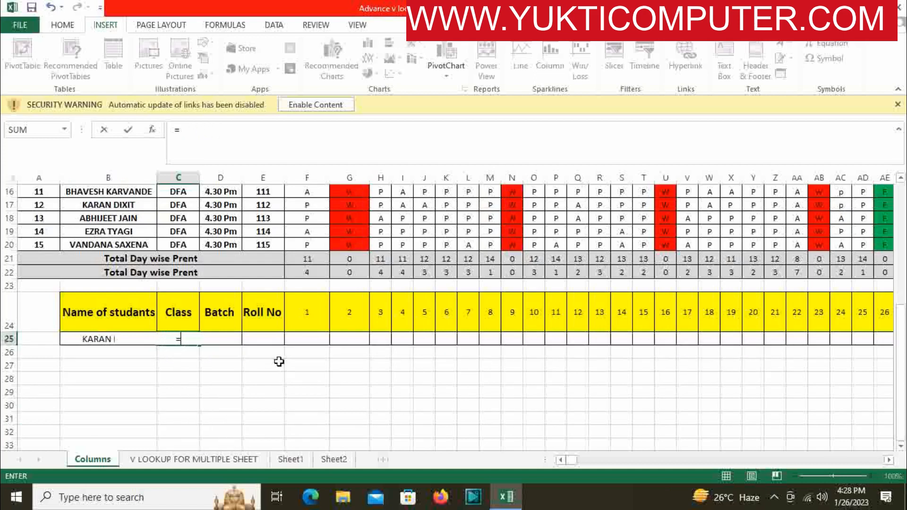
key("BackSpace")
left_click(165, 302)
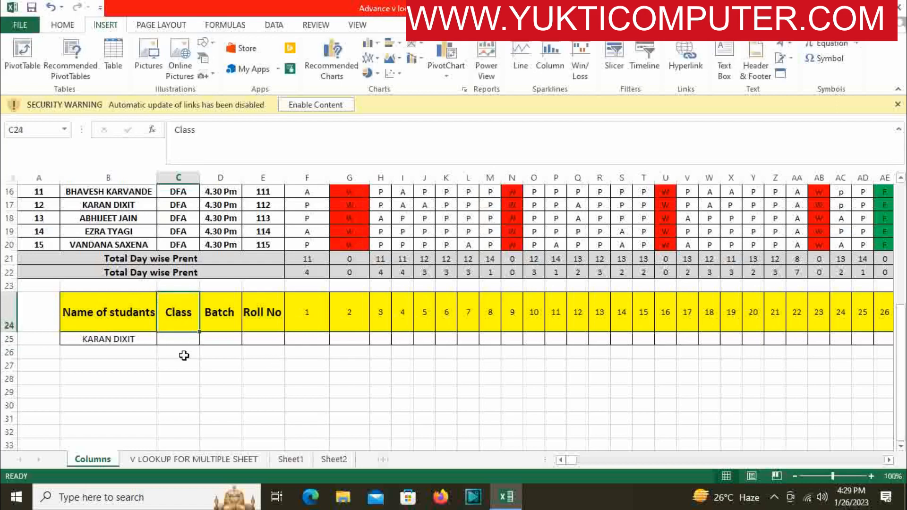
Start a VLOOKUP formula in the Class cell C25 with the absolute reference $B$25 as the lookup value.
left_click(185, 348)
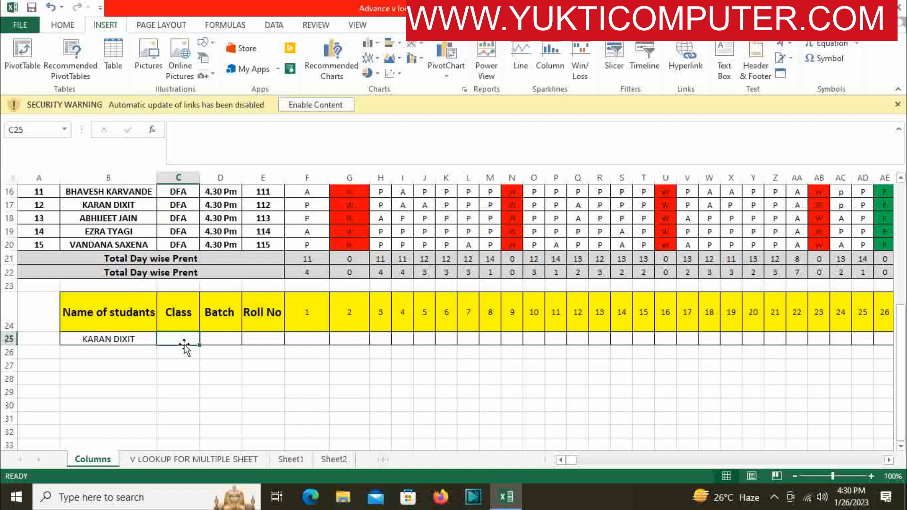
type("=vlo")
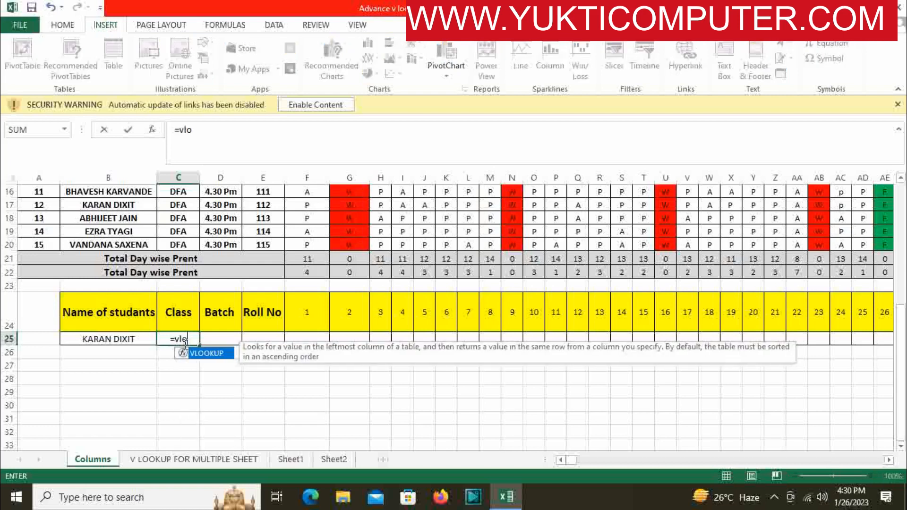
key("Tab")
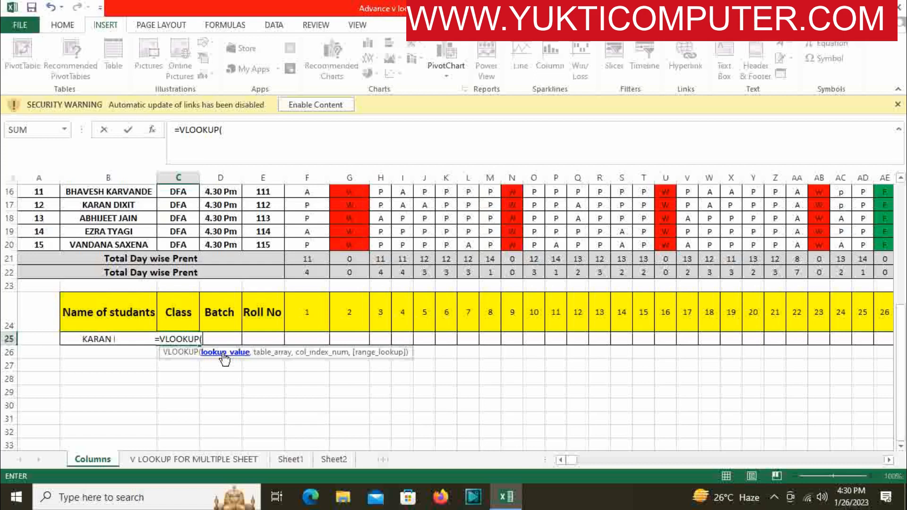
left_click(102, 341)
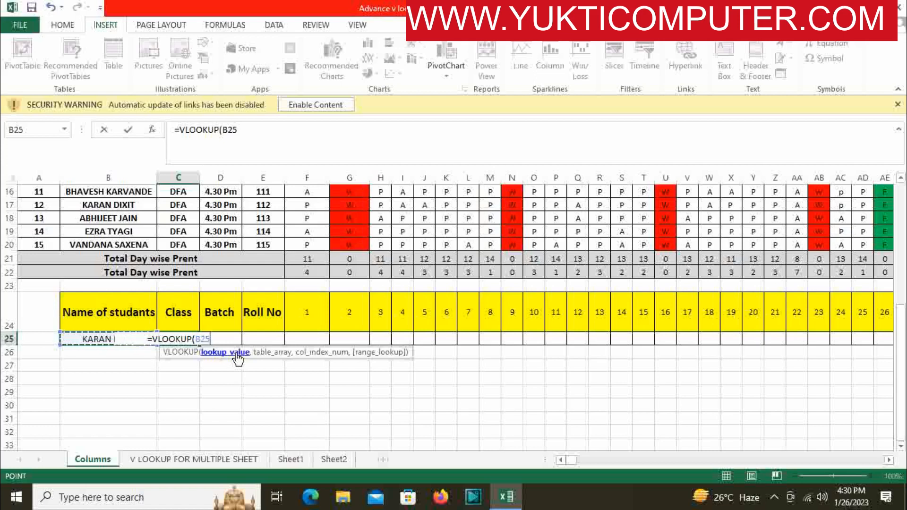
key("F4")
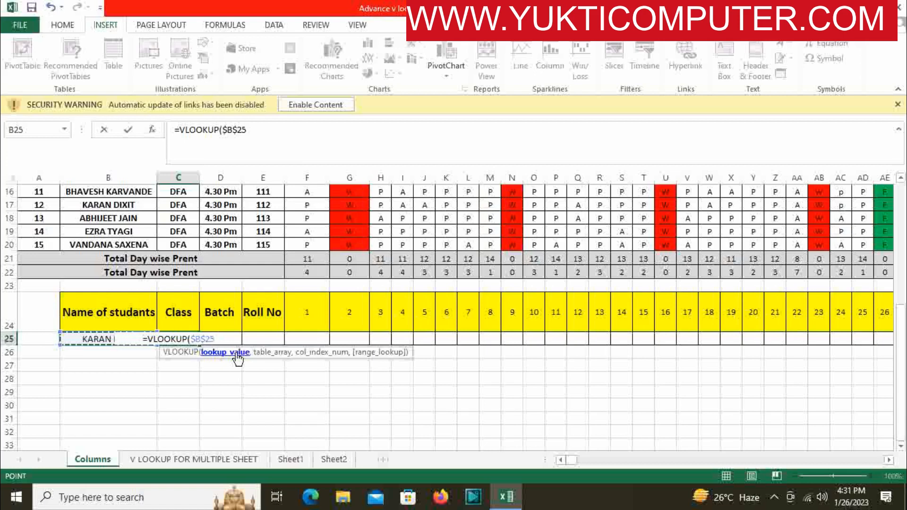
type(",")
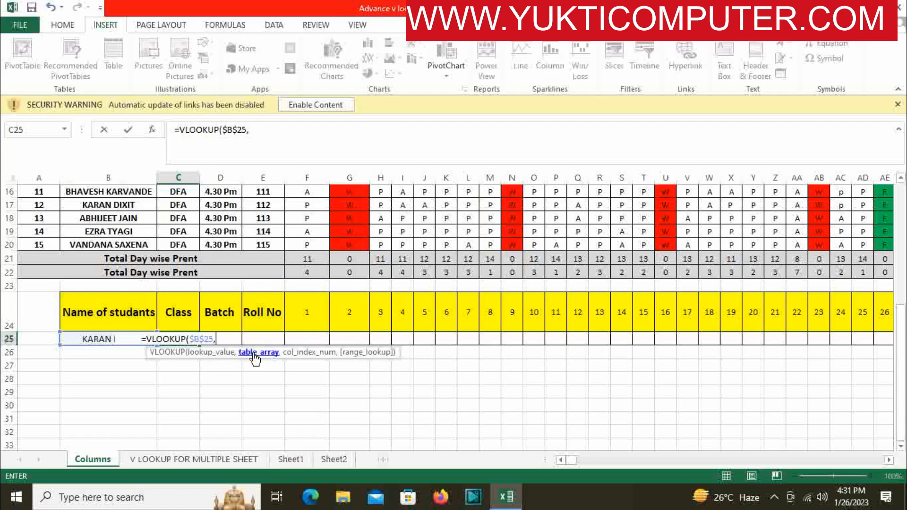
Add the student attendance table with its headers, $B$5:$AQ$20, as the VLOOKUP's absolute table array.
scroll(135, 313, "up", 5)
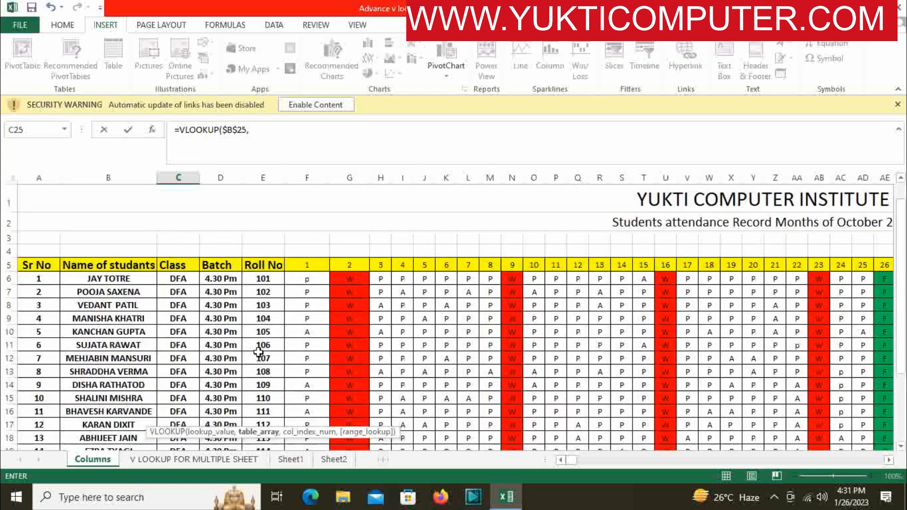
left_click(110, 268)
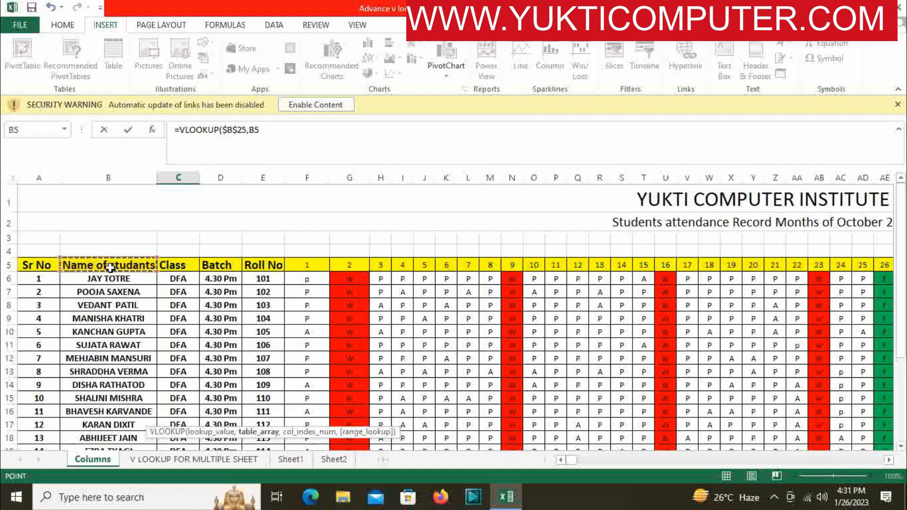
left_click_drag(110, 268, 799, 346)
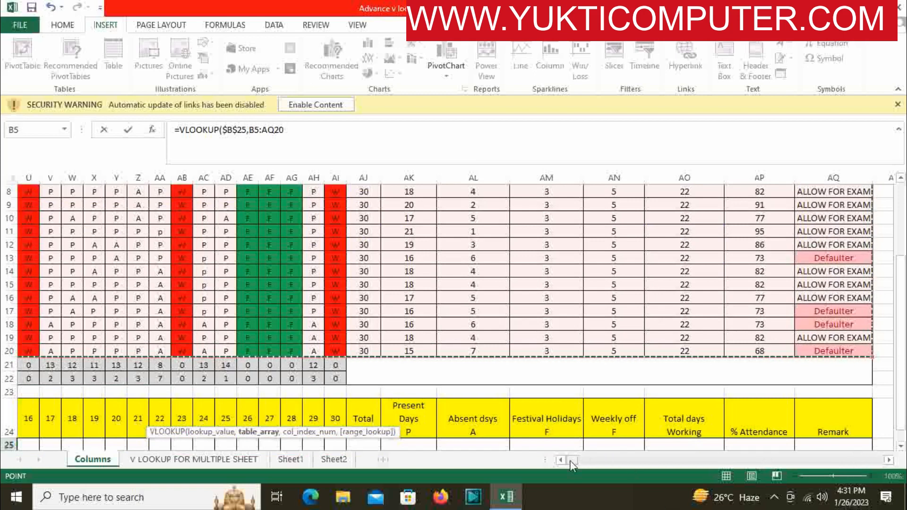
left_click_drag(572, 460, 557, 462)
scroll(253, 396, "down", 1)
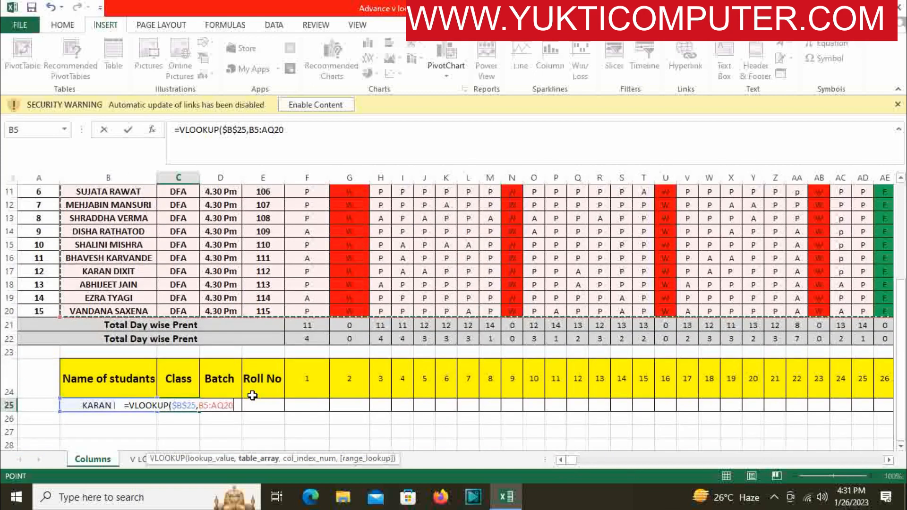
scroll(252, 396, "down", 2)
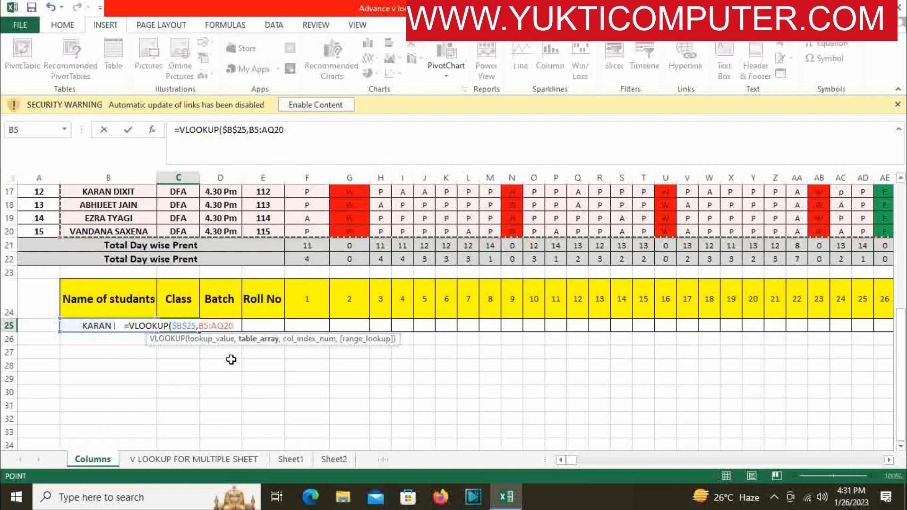
key("F4")
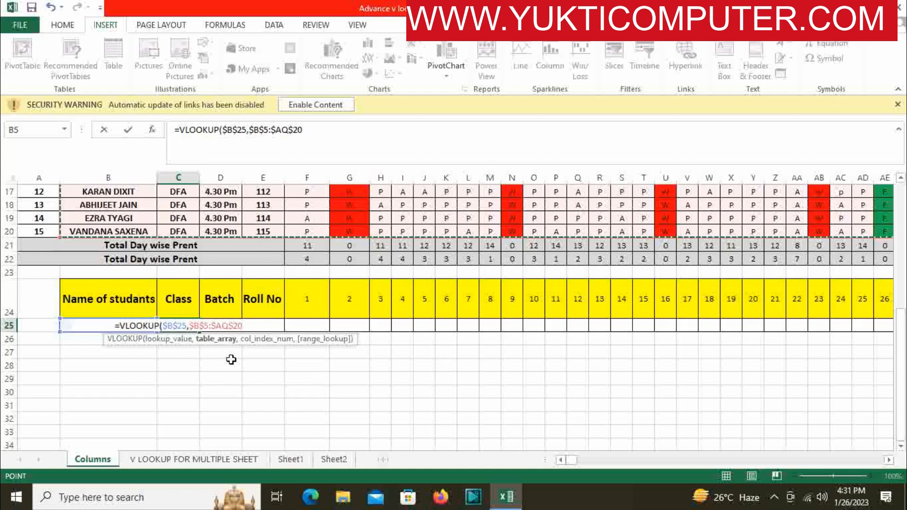
type(",")
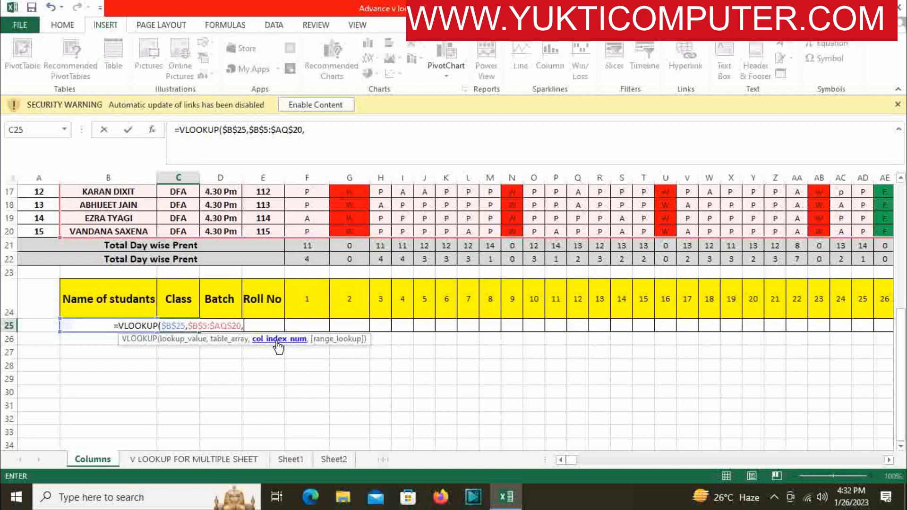
Enter COLUMNS($B$24:C24) as the VLOOKUP's column index, locking only the first cell of the range.
type("col")
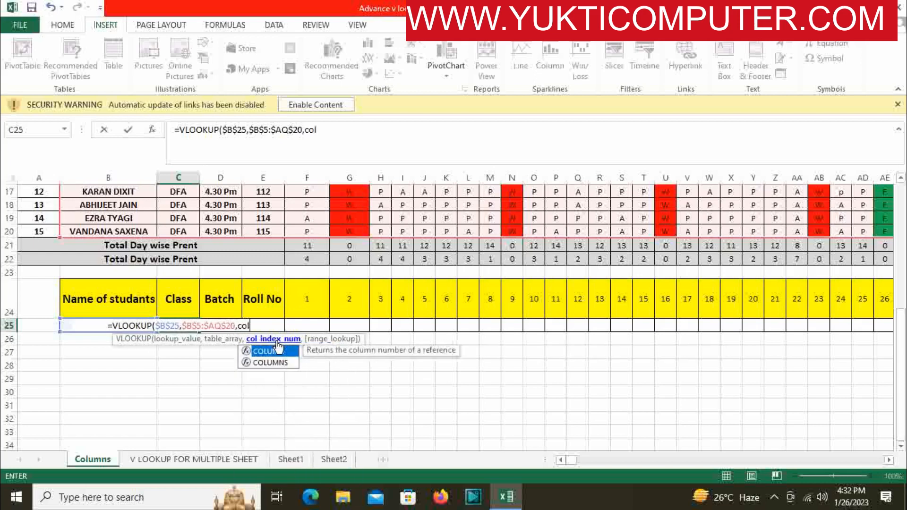
type("umns")
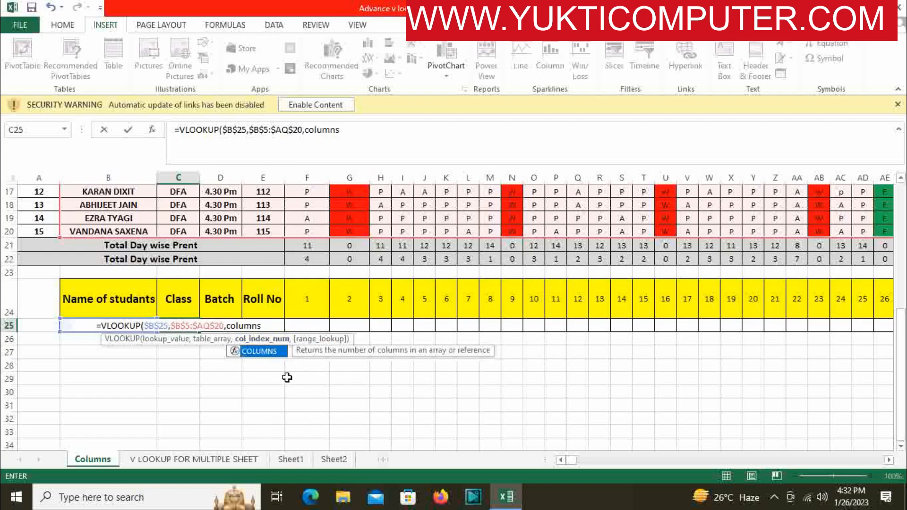
key("Tab")
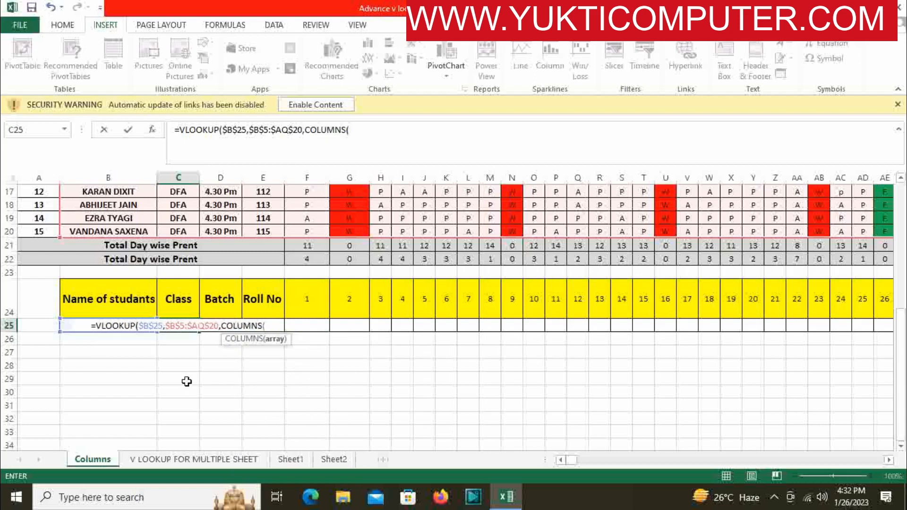
left_click(112, 303)
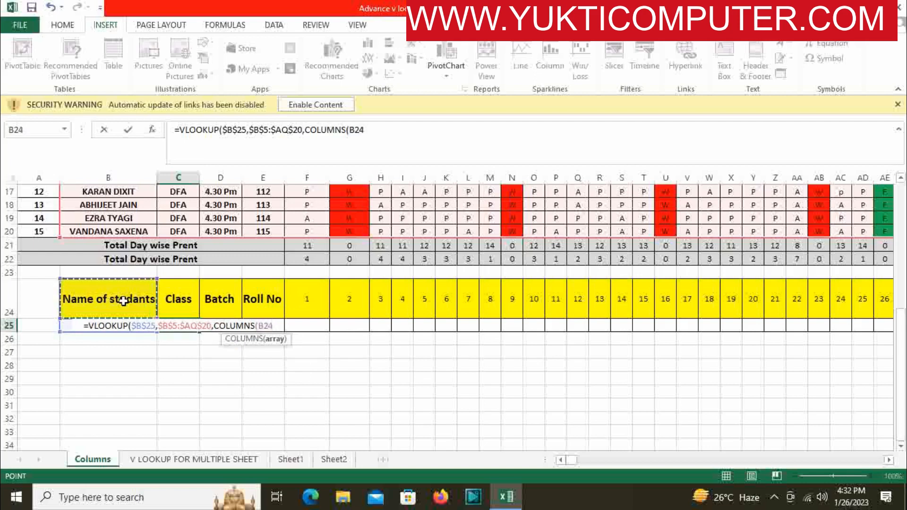
left_click_drag(152, 299, 175, 298)
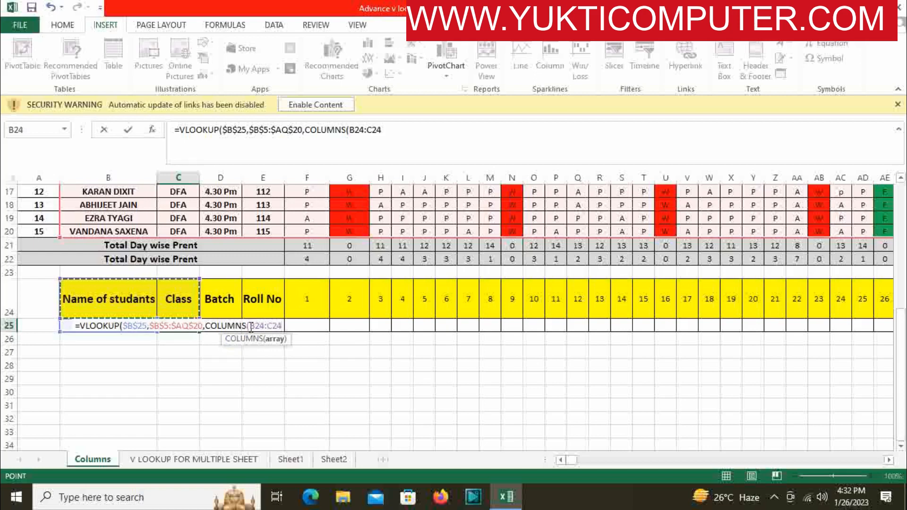
mouse_move(250, 326)
left_mouse_down()
mouse_move(284, 326)
mouse_move(267, 324)
left_mouse_up()
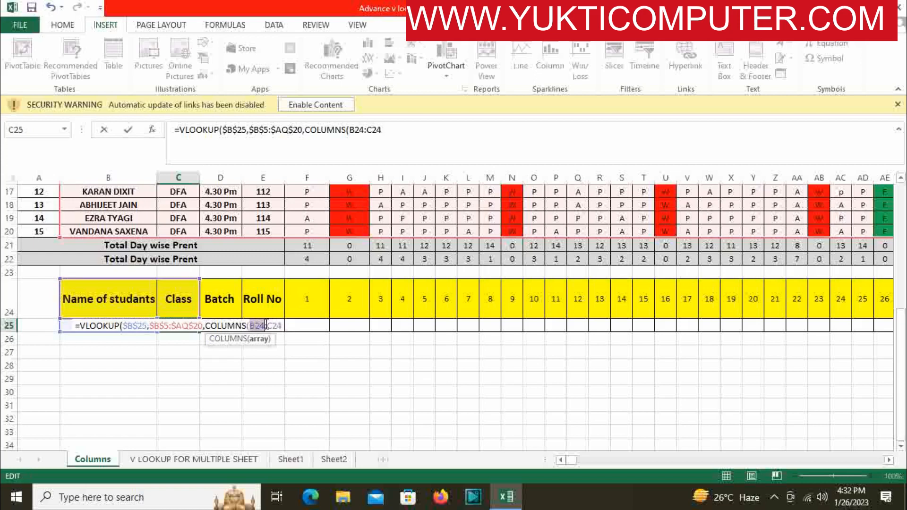
key("F4")
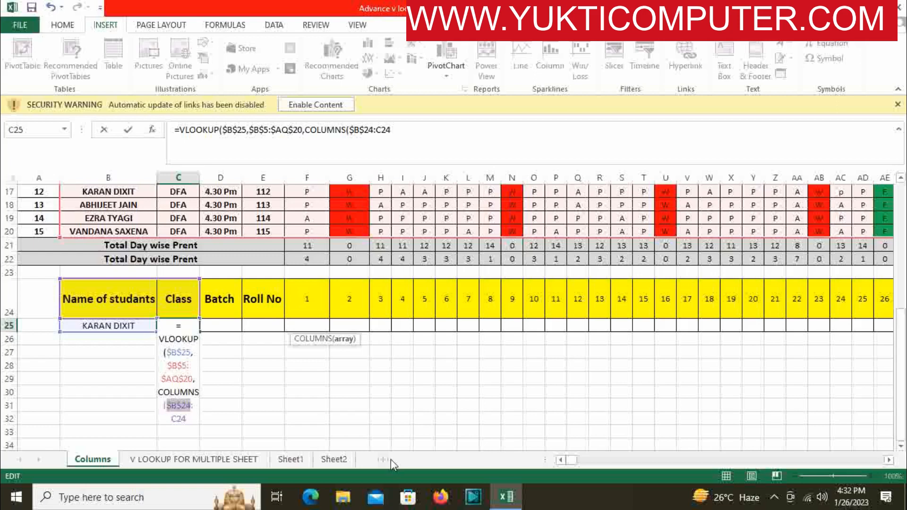
left_click(189, 418)
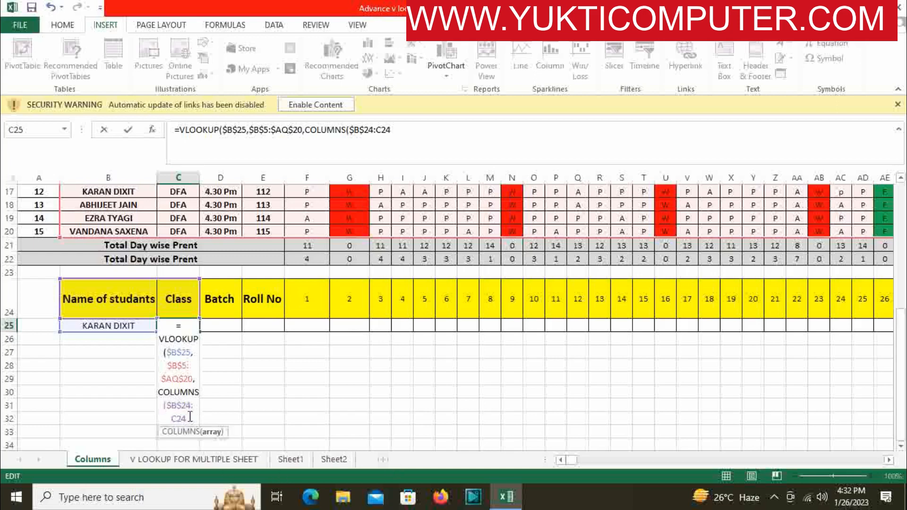
type(")")
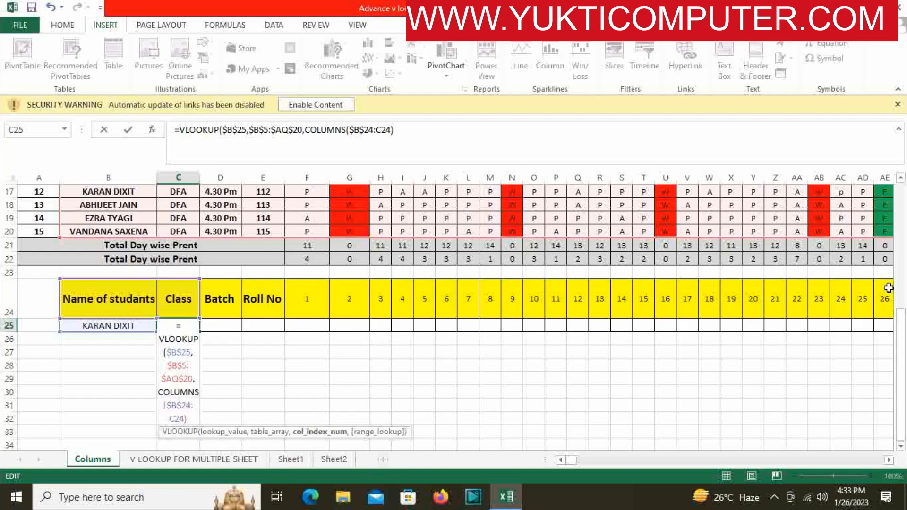
Complete the VLOOKUP with 0 for an exact match and fill it across row 25 from C25 to the Remark cell AQ25.
scroll(876, 444, "down", 2)
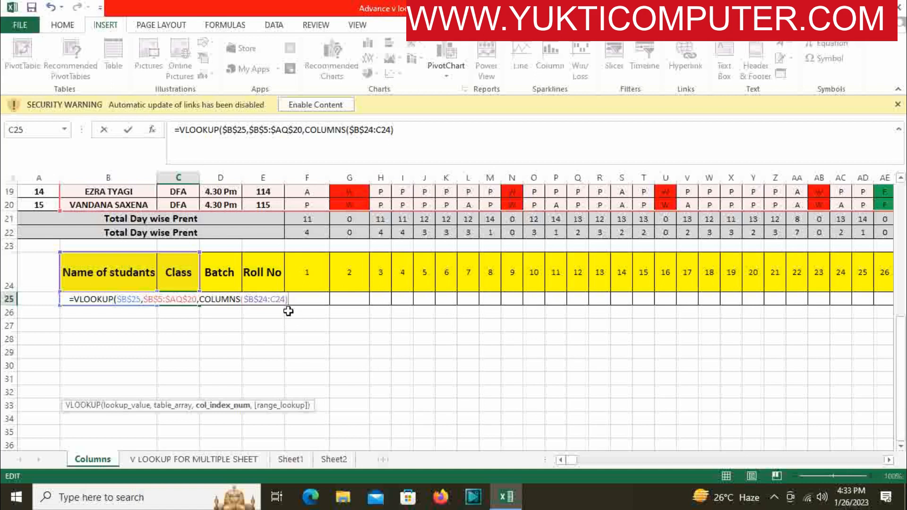
type(",")
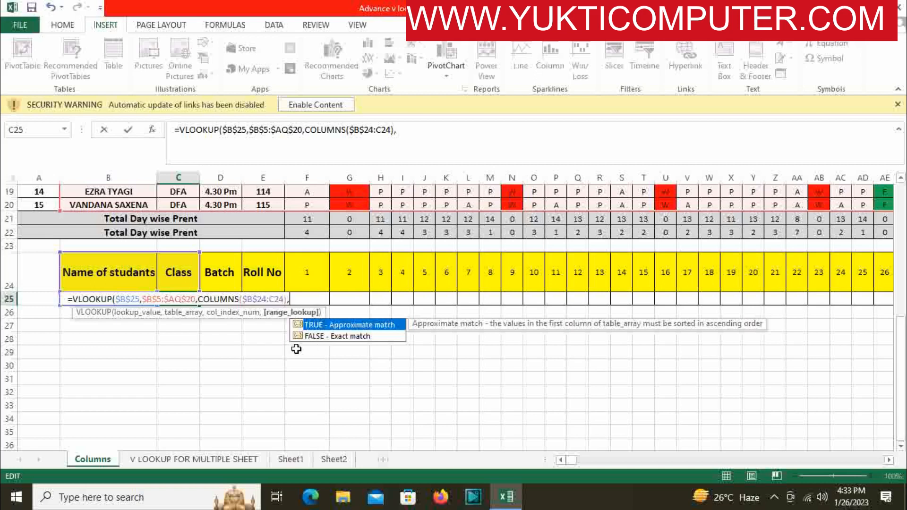
type("0")
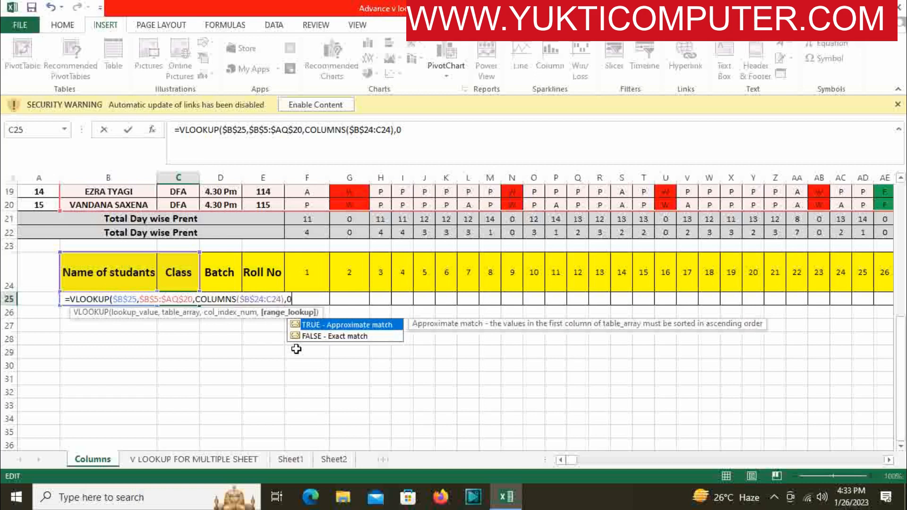
key("Return")
key("Return")
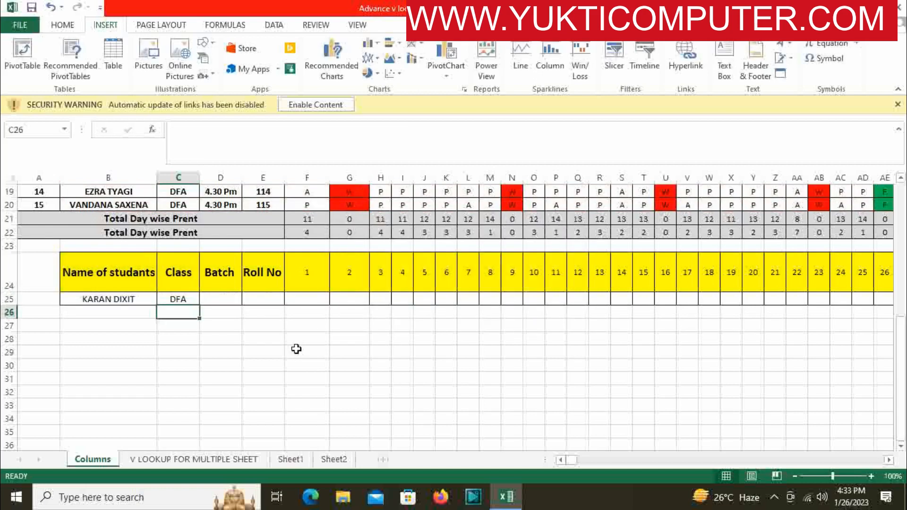
left_click(169, 301)
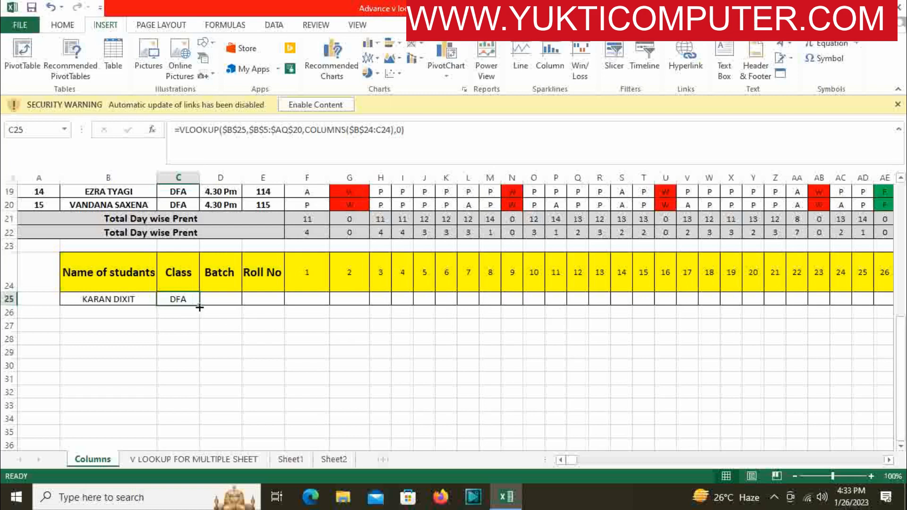
left_click_drag(200, 307, 843, 295)
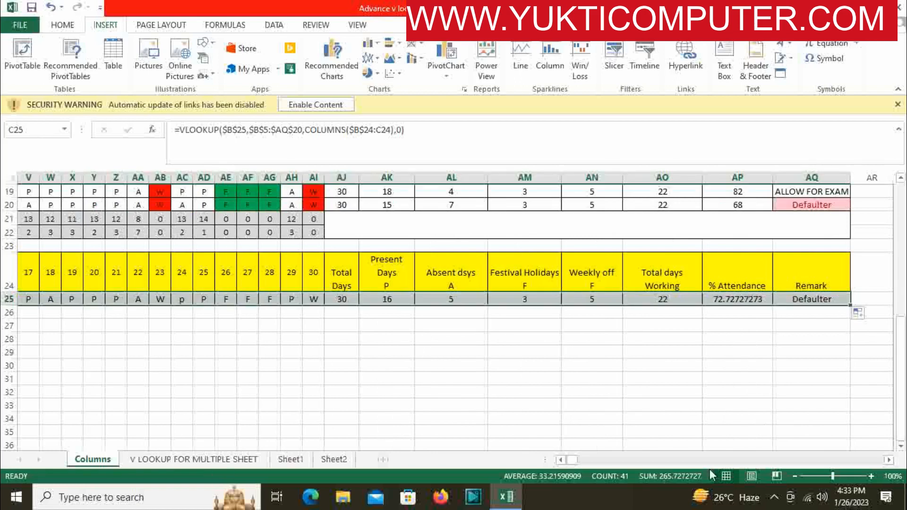
Go through the student names in column B of the attendance table to locate the student looked up in row 25.
left_click_drag(573, 459, 560, 461)
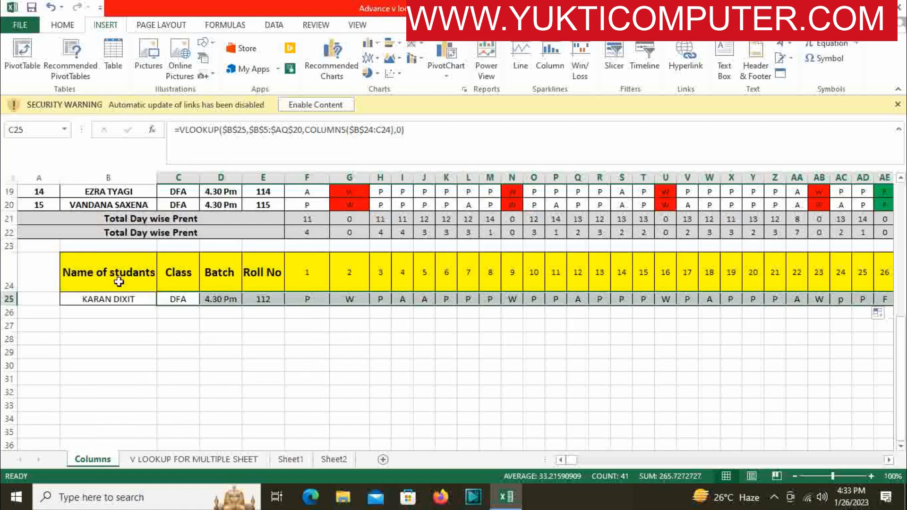
scroll(118, 281, "up", 3)
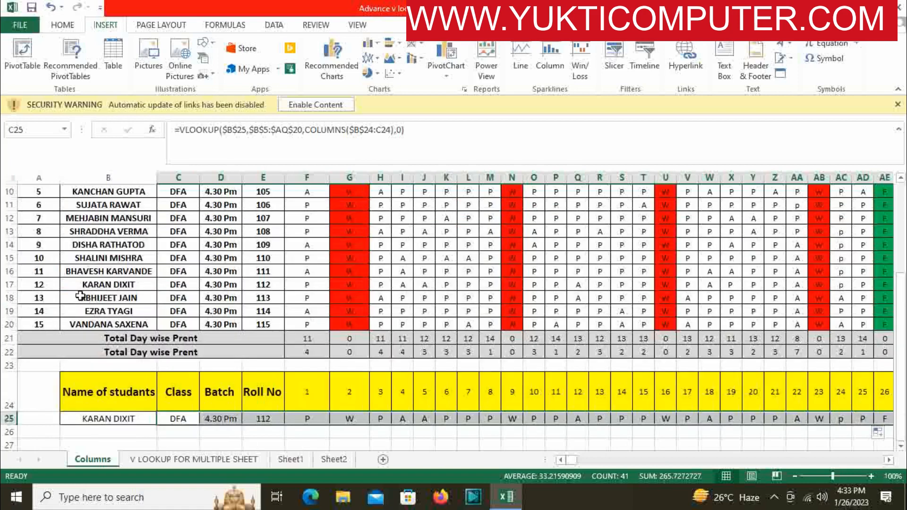
scroll(45, 295, "up", 3)
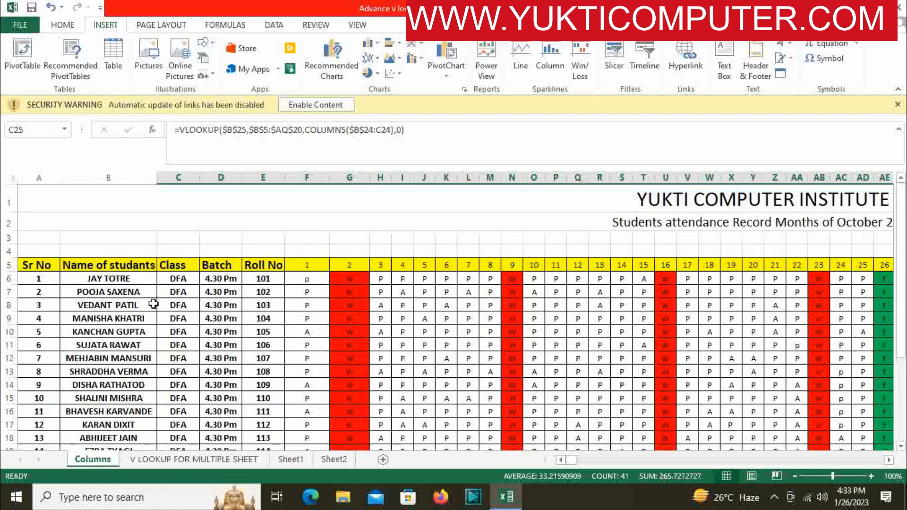
scroll(151, 304, "down", 2)
left_click(110, 289)
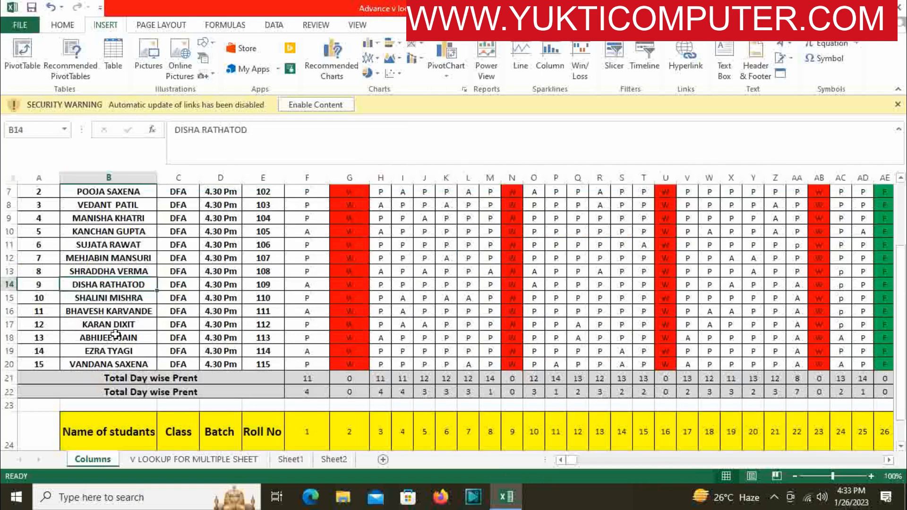
scroll(122, 282, "up", 1)
left_click(111, 218)
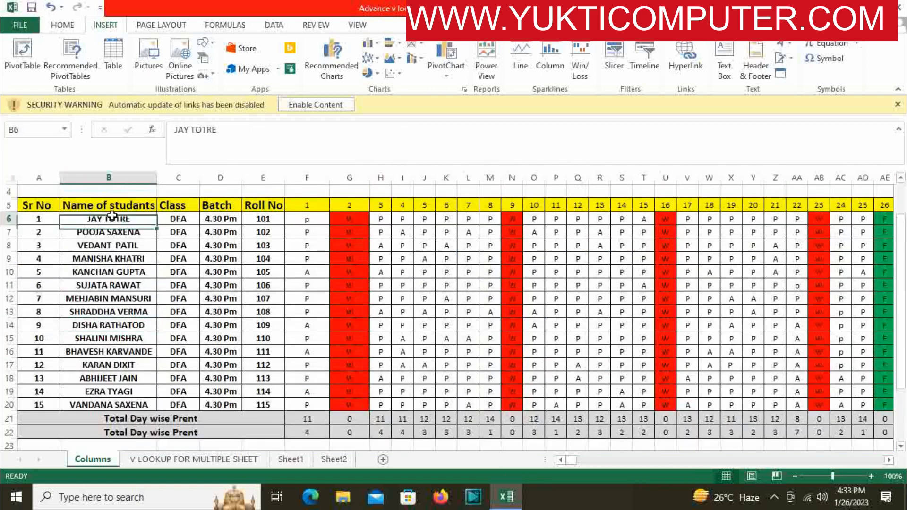
key("Down")
key("Down")
key("Down")
key("Down")
key("Down")
key("Down")
key("Down")
key("Down")
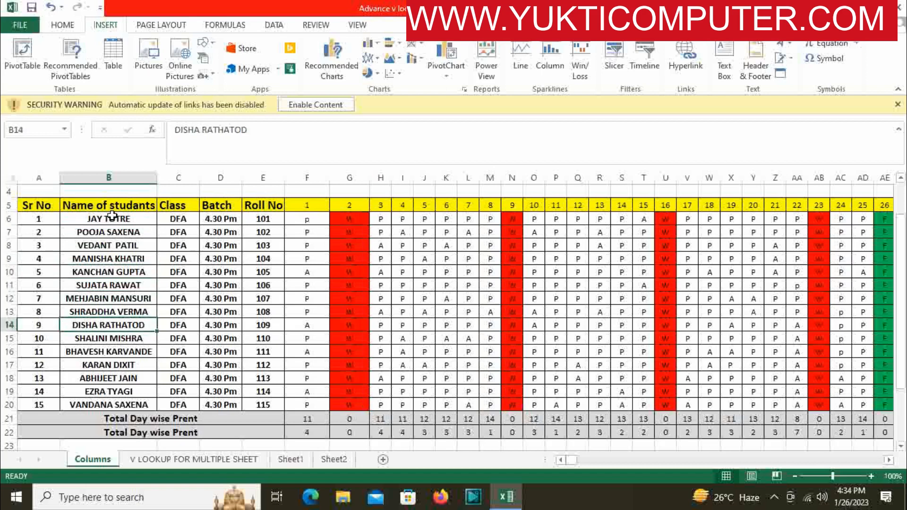
key("Down")
key("Down")
key("Down")
key("Down")
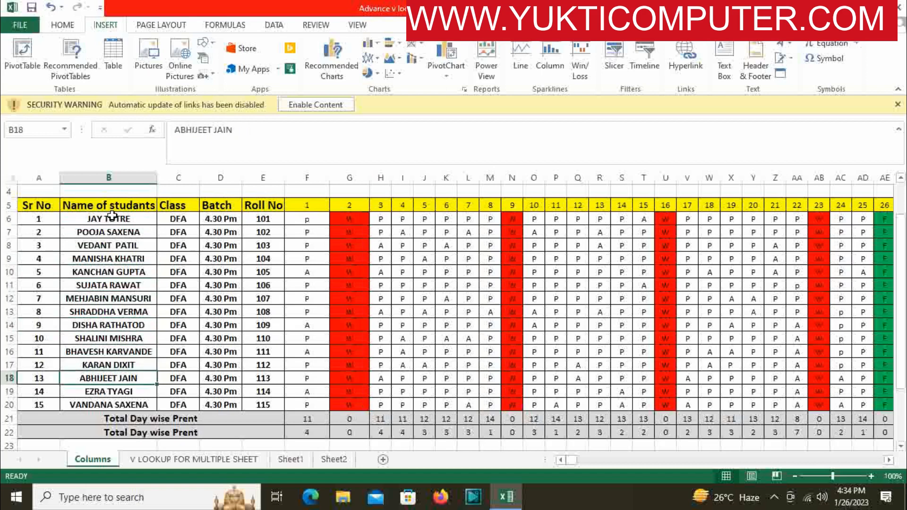
key("Down")
key("Up")
key("Up")
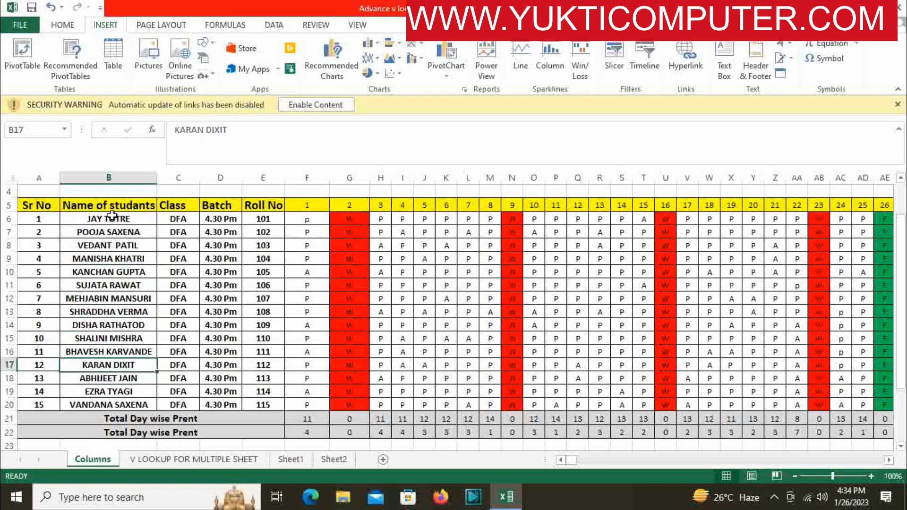
Highlight the looked-up student's row 17 and compare its attendance entries through the Remark column with the results in row 25.
left_click(7, 365)
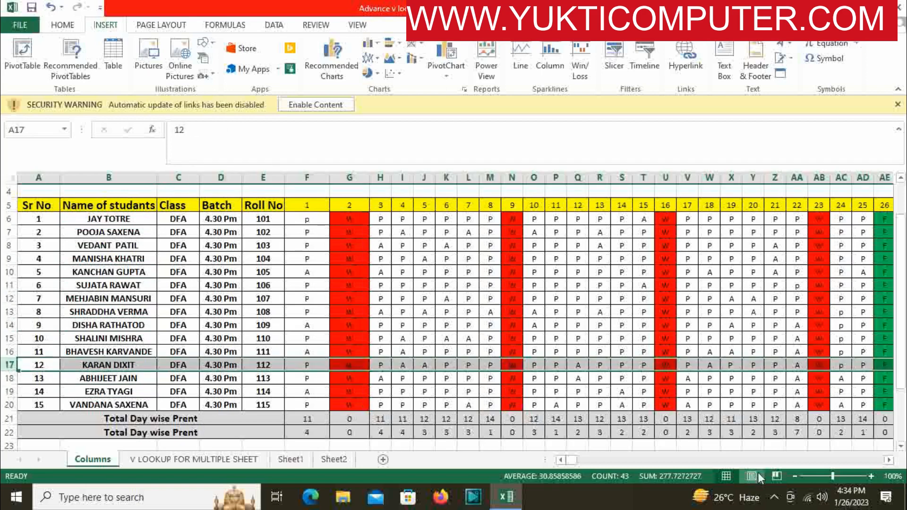
left_click(889, 460)
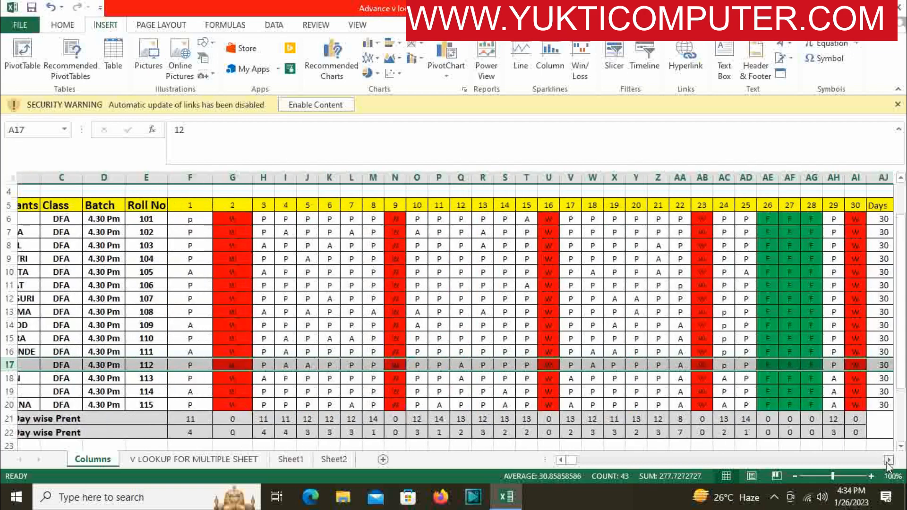
left_click(888, 462)
left_click(887, 461)
left_click(887, 461)
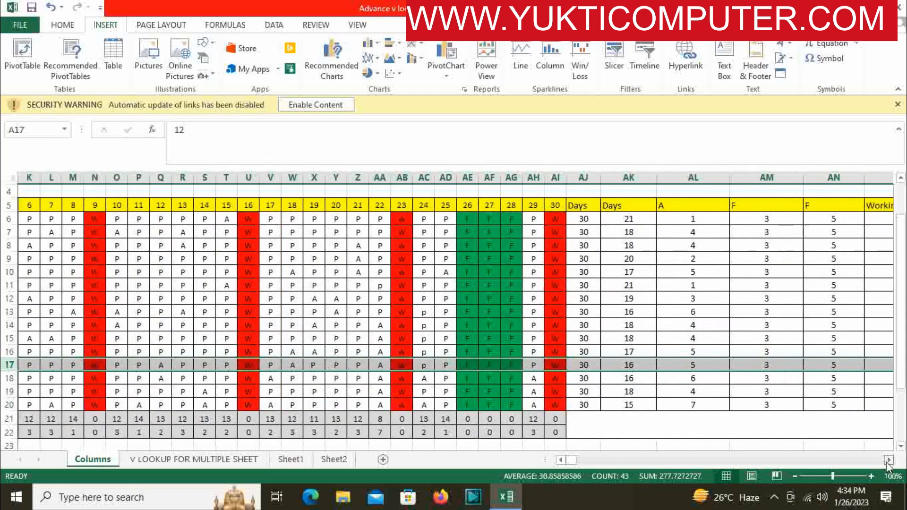
left_click(888, 462)
left_click(887, 462)
left_click(887, 461)
left_click(887, 461)
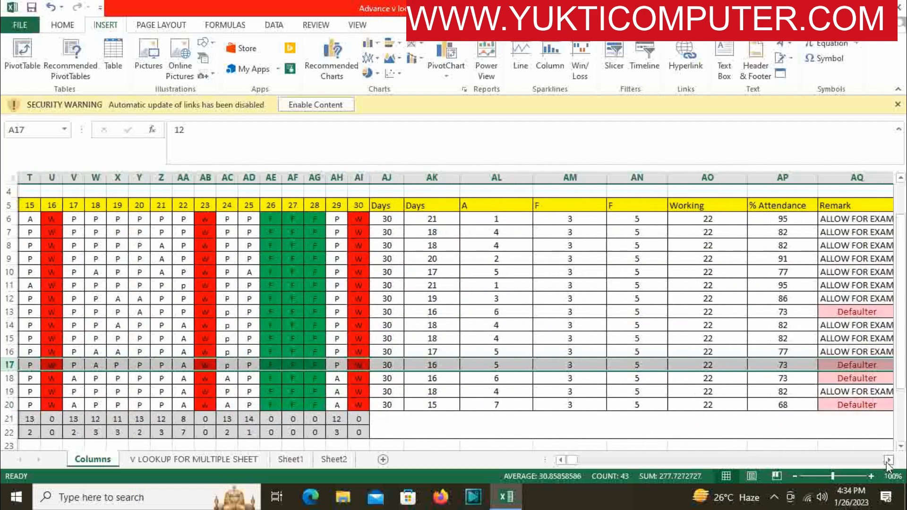
scroll(887, 461, "down", 3)
scroll(768, 382, "up", 1)
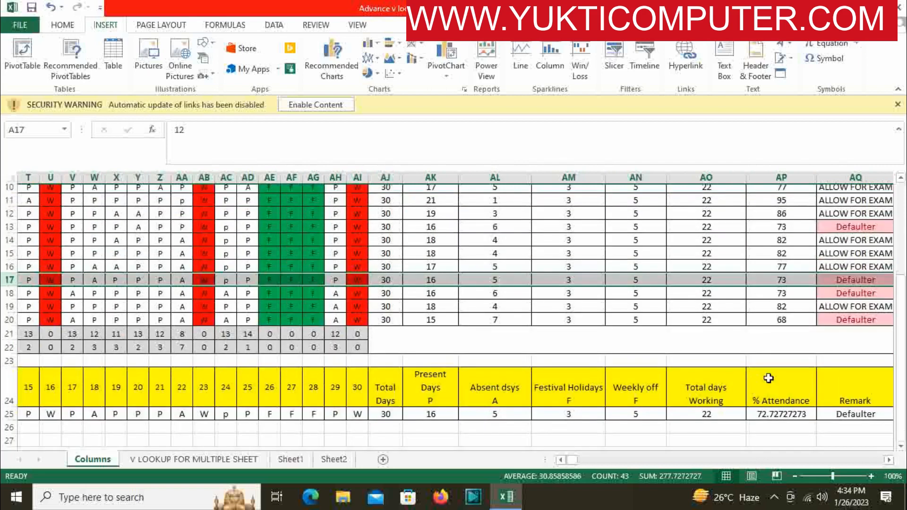
Format the % Attendance result in AP25 to show no decimal places.
left_click(765, 420)
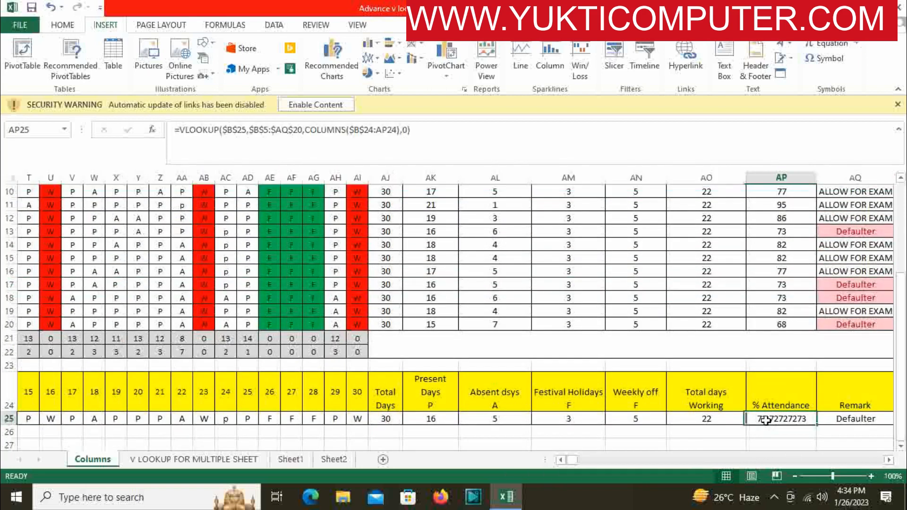
left_click(65, 27)
left_click(501, 70)
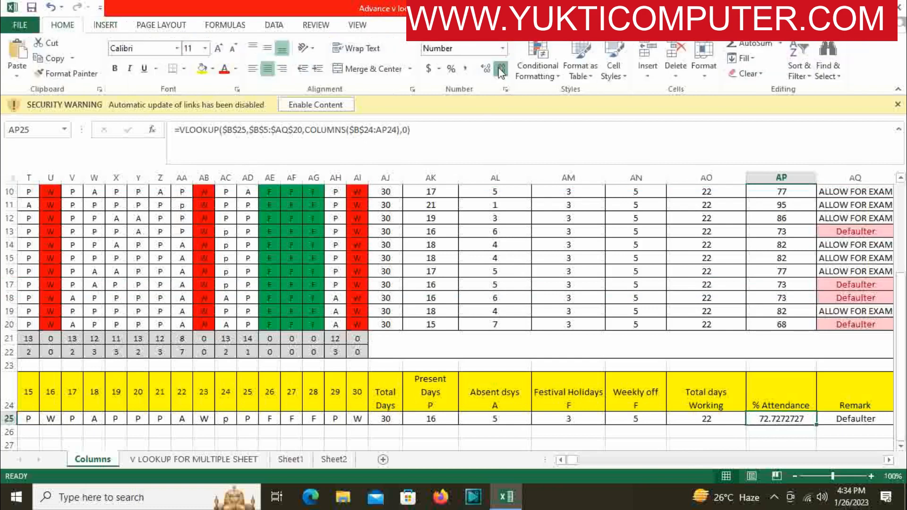
left_click(500, 70)
left_click(501, 70)
left_click(501, 70)
left_click(501, 71)
left_click(501, 71)
left_click(501, 71)
left_click(501, 71)
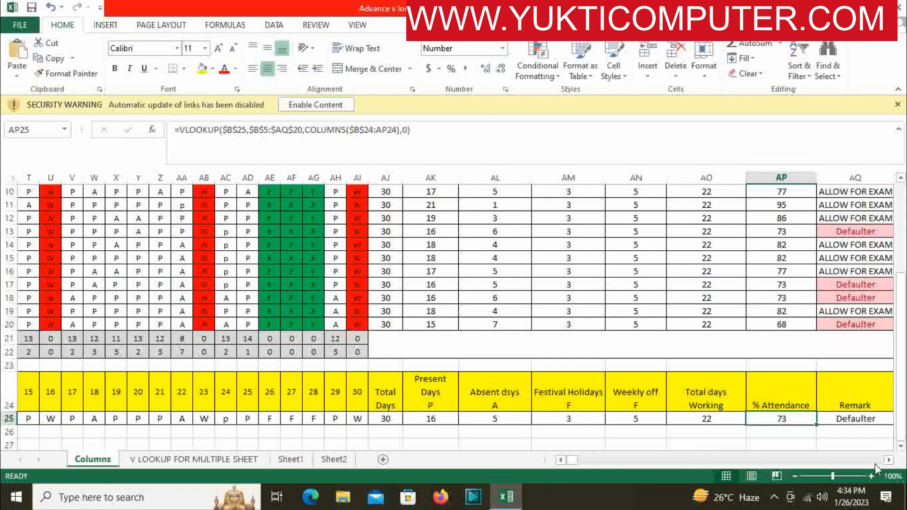
Examine the COLUMNS($B$24:E24) column index inside the Roll No formula in E25, leaving the formula as it is.
left_click_drag(571, 460, 562, 460)
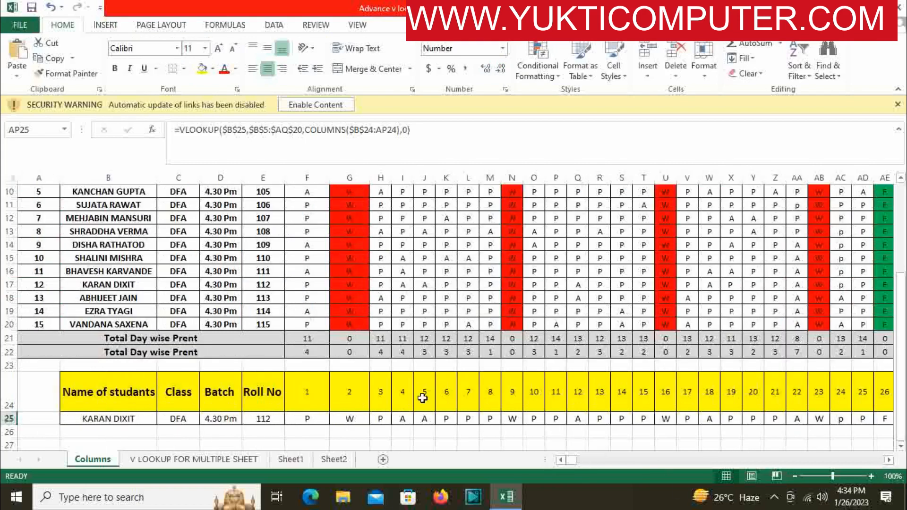
scroll(423, 406, "down", 1)
scroll(425, 412, "down", 2)
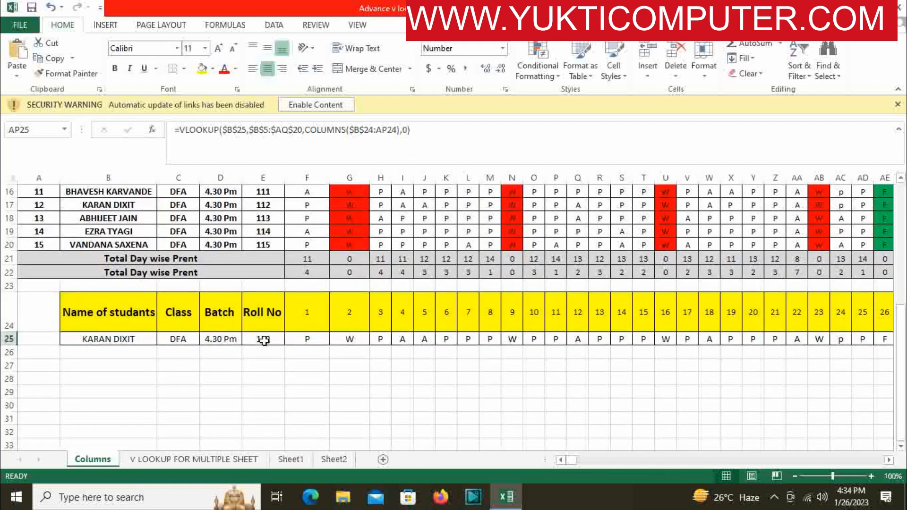
left_click(263, 339)
left_click(355, 132)
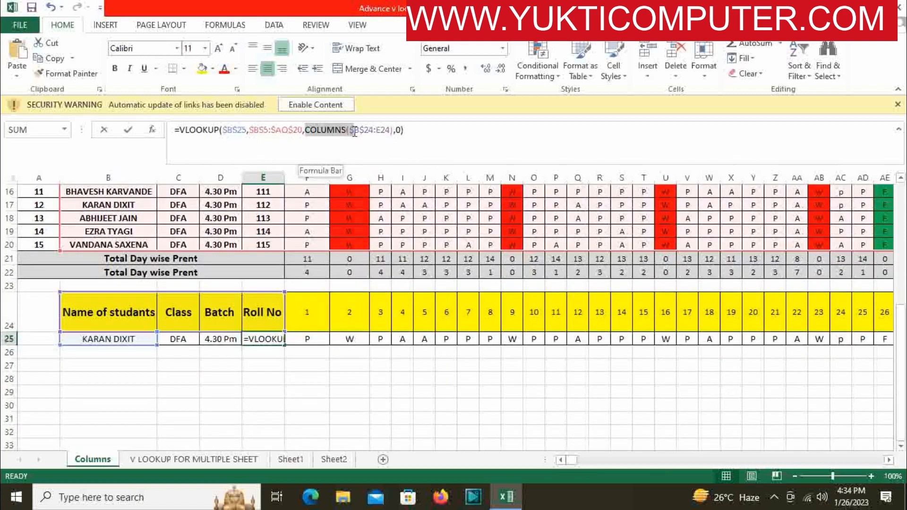
left_click_drag(355, 133, 393, 129)
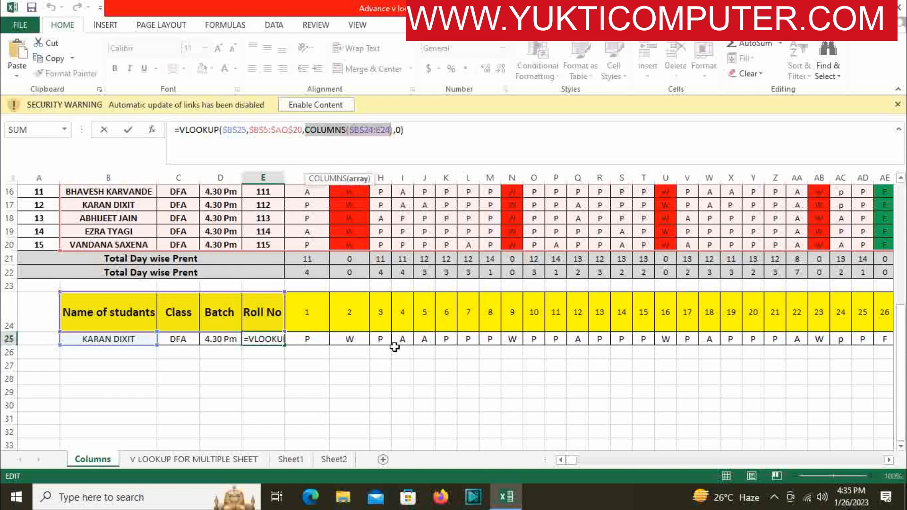
key("ctrl+Return")
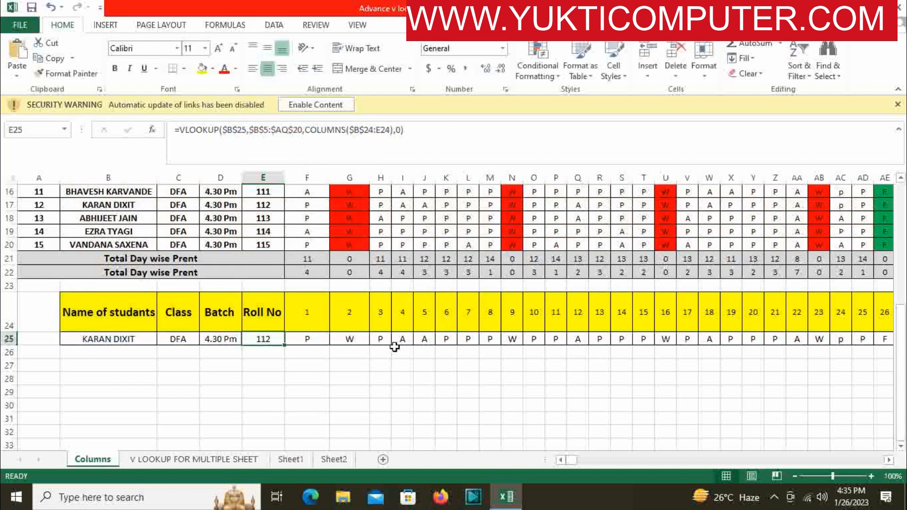
On the V LOOKUP FOR MULTIPLE SHEET worksheet, fill the Item Name input cell K2 with yellow.
left_click(205, 459)
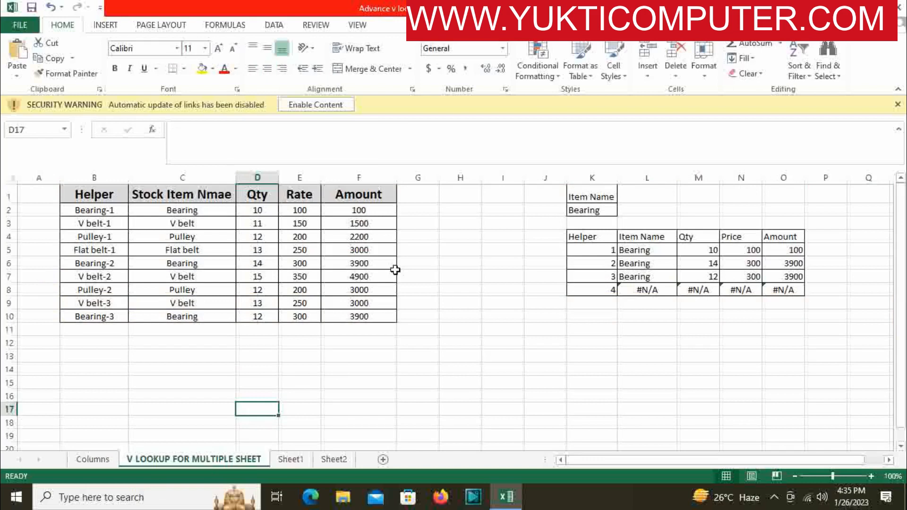
left_click(595, 212)
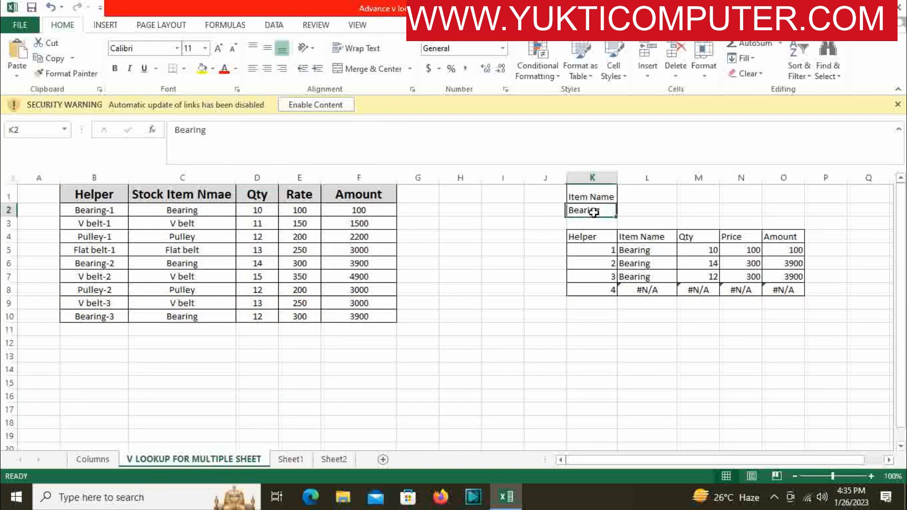
left_click(202, 68)
scroll(640, 384, "up", 1, "ctrl")
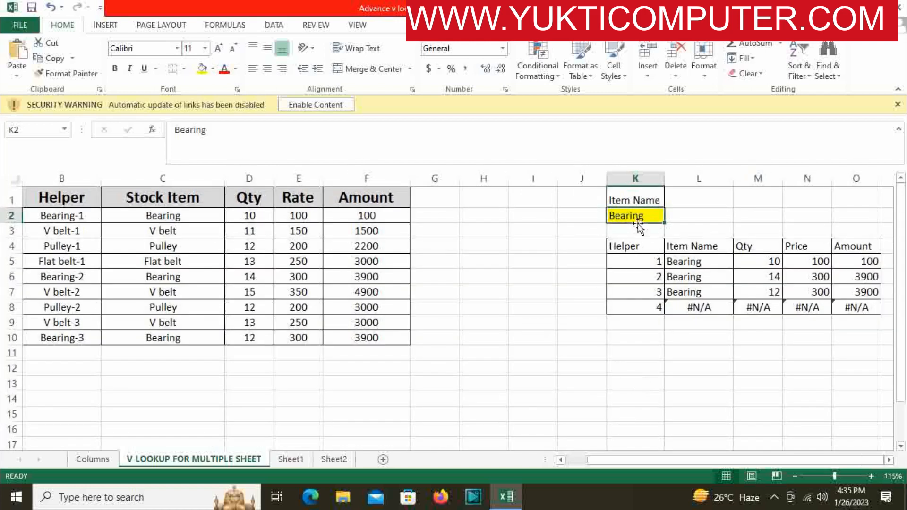
Set the Item Name in K2 to V belt and check the looked-up records in L5:O7.
type("V")
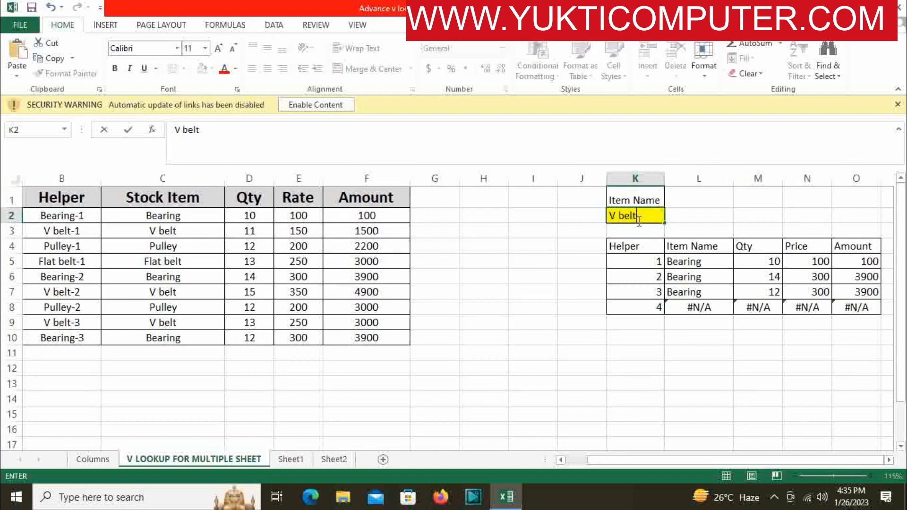
type(" belt")
key("Return")
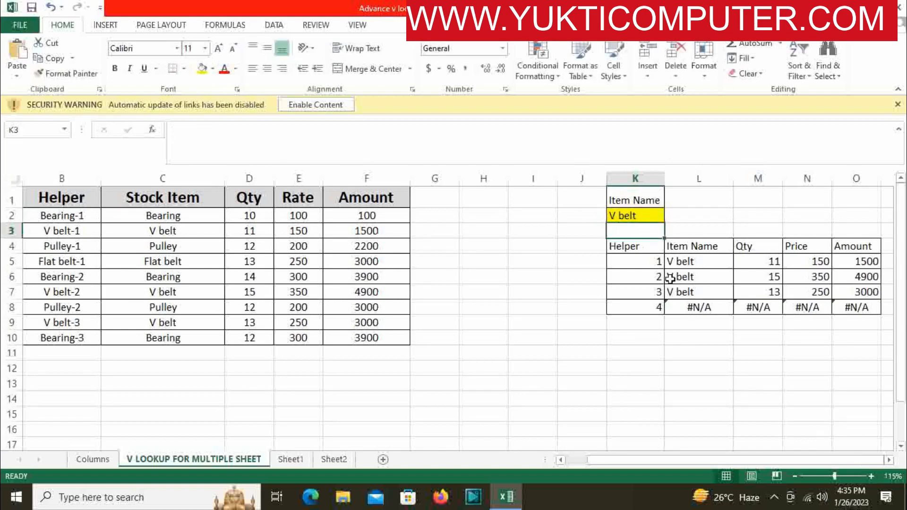
left_click_drag(676, 269, 861, 290)
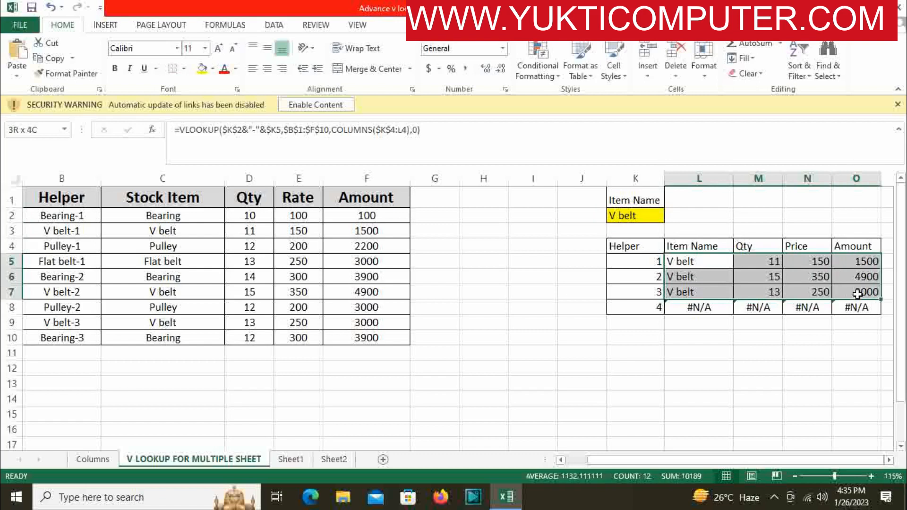
Set the Item Name in K2 to Pulley and check the looked-up records in L5:O8.
left_click(638, 216)
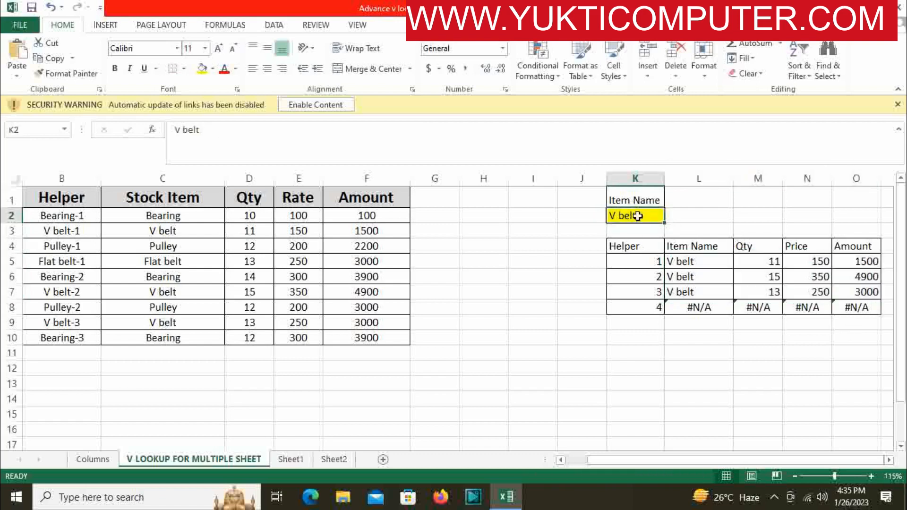
type("P")
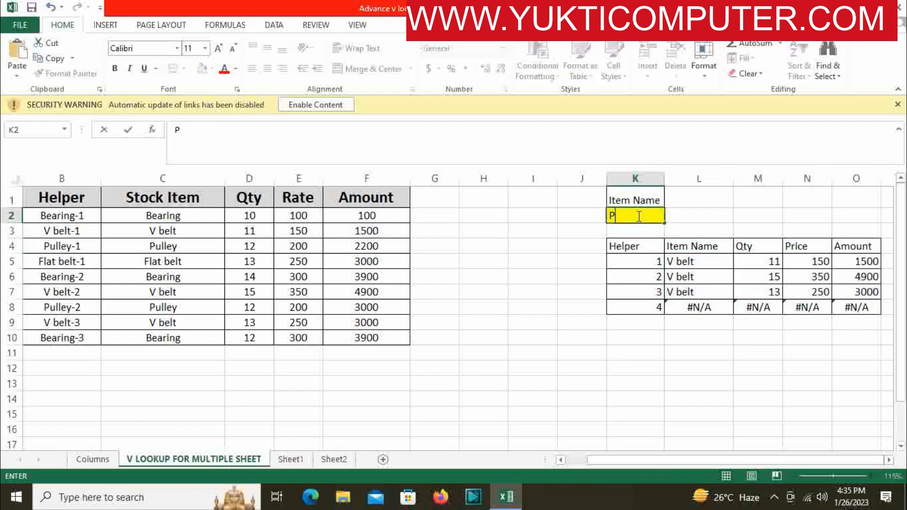
type("ulley")
key("Return")
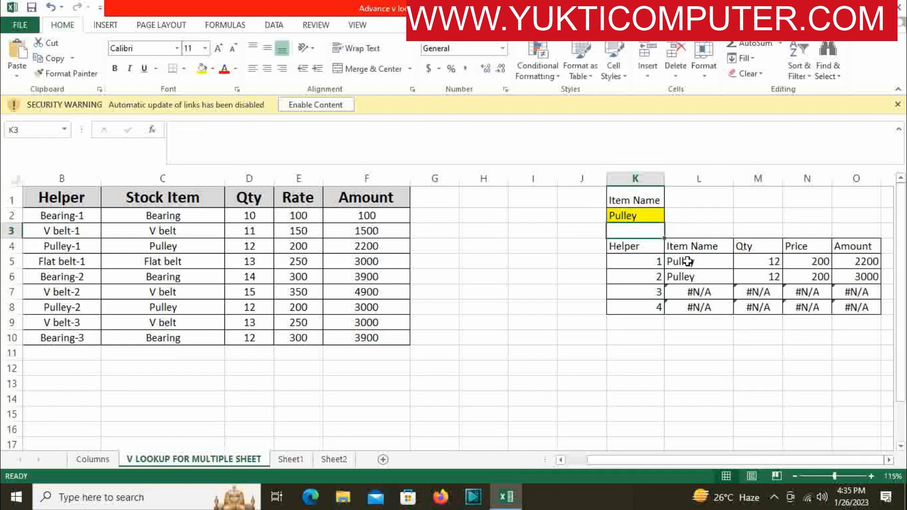
left_click_drag(687, 261, 854, 308)
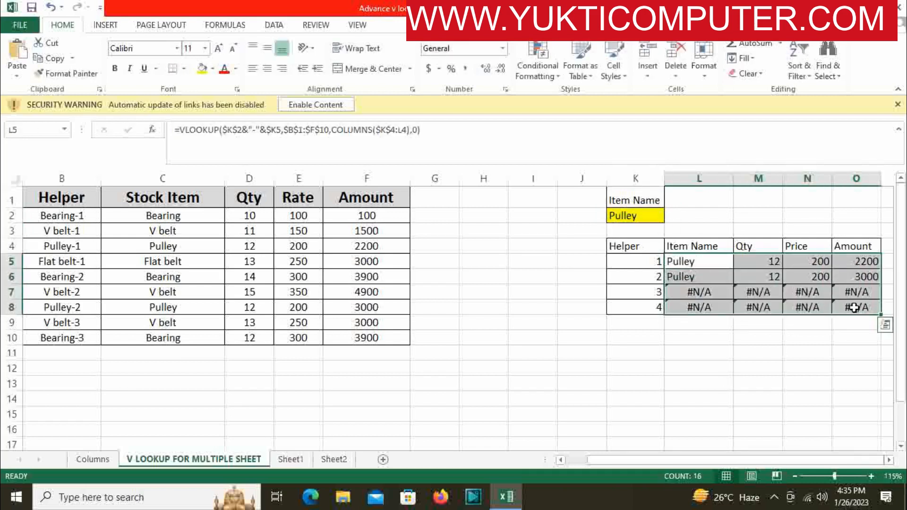
left_click(510, 373)
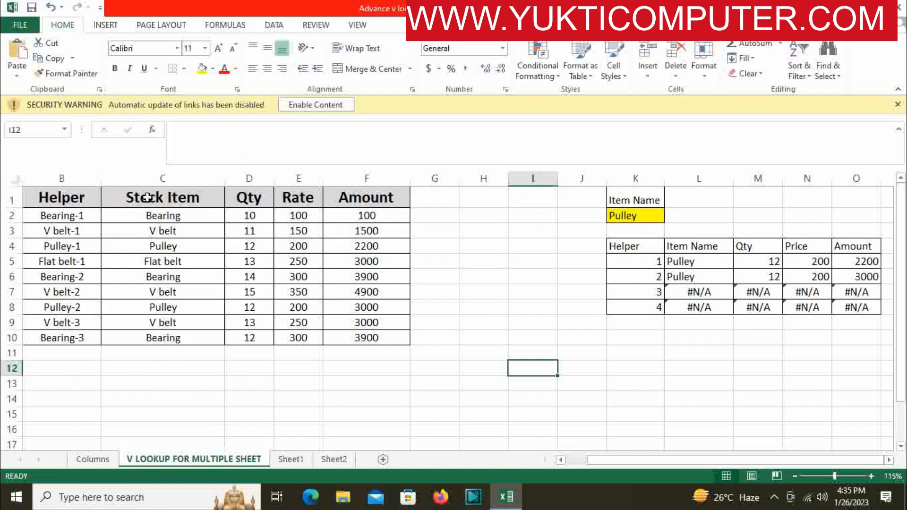
Copy the Stock Item, Qty, Rate and Amount headers from C1:F1 to row 12, starting at C12.
left_click_drag(148, 199, 390, 197)
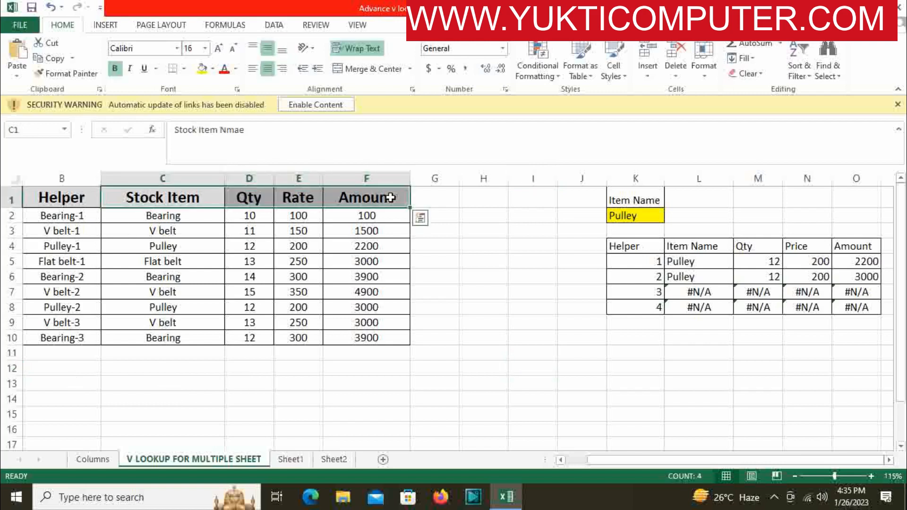
key("ctrl+c")
left_click(193, 371)
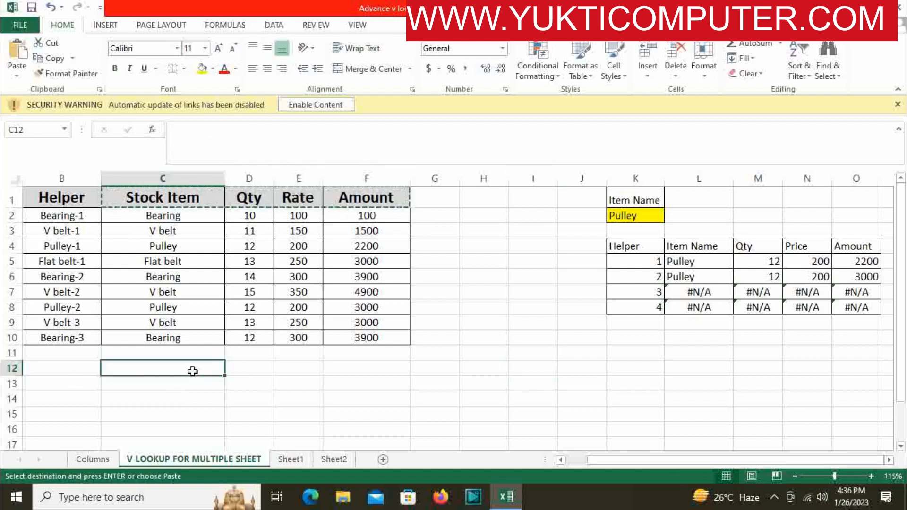
key("ctrl+v")
left_click(184, 388)
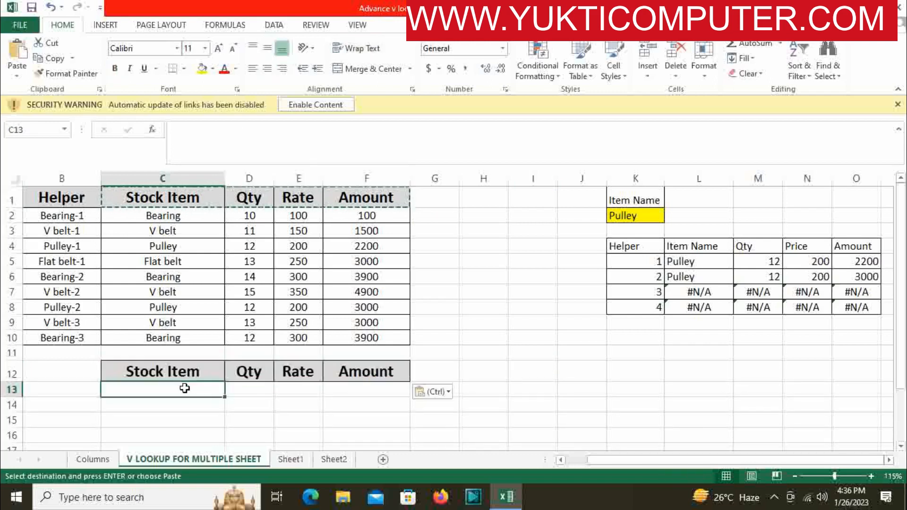
Copy the stock item Bearing from C2 into C13 and fill C13 with yellow.
left_click(201, 69)
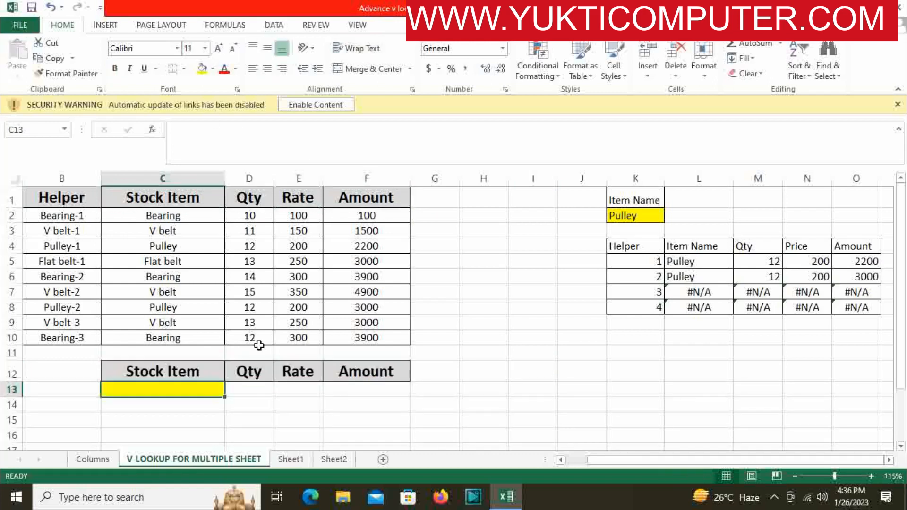
left_click(241, 391)
left_click(111, 219)
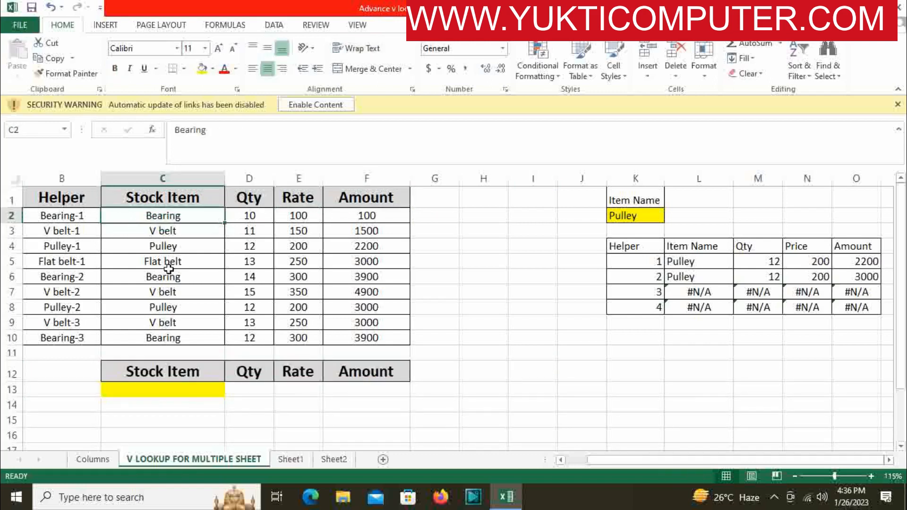
key("ctrl+c")
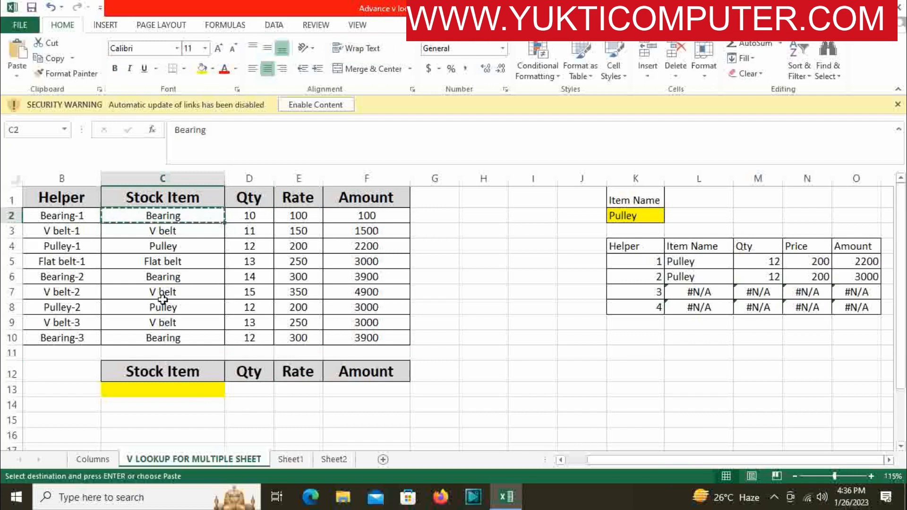
left_click(164, 386)
key("ctrl+v")
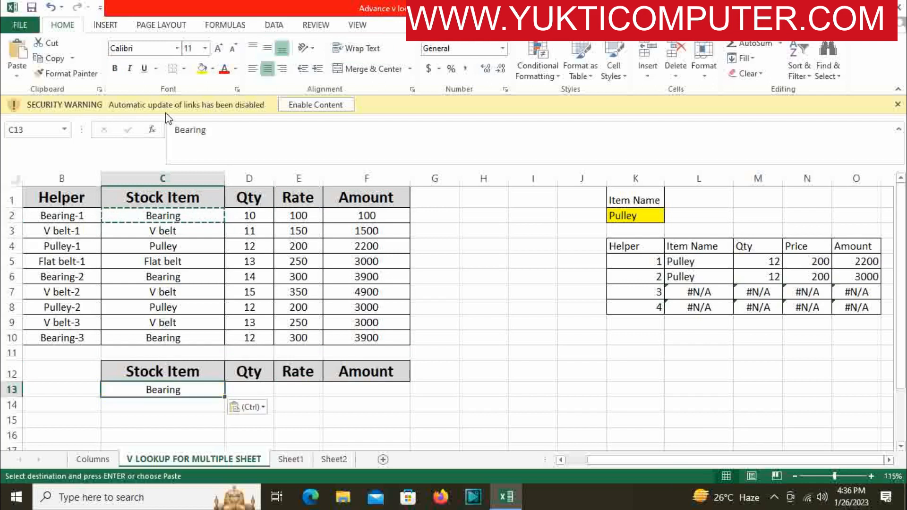
left_click(202, 70)
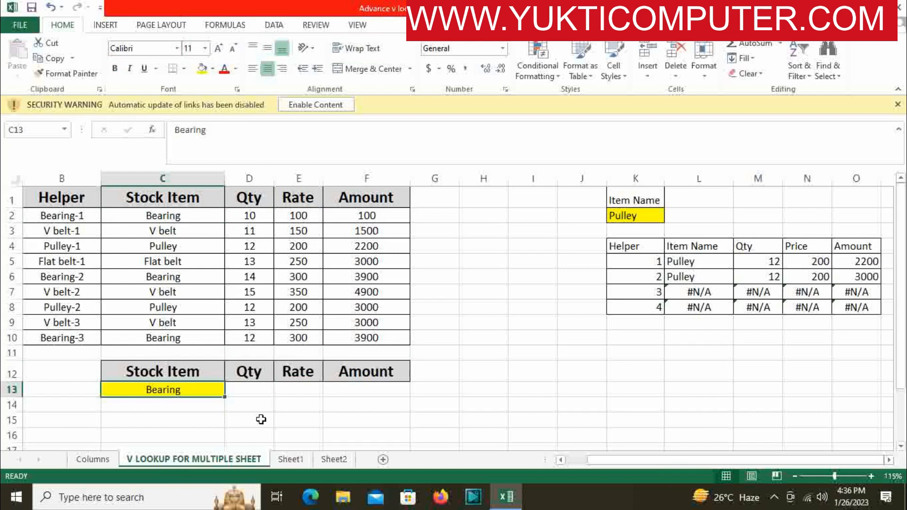
Look up the Qty for the stock item in D13 with =VLOOKUP(C13,C1:F10,2,0).
left_click(257, 389)
type("=vlo")
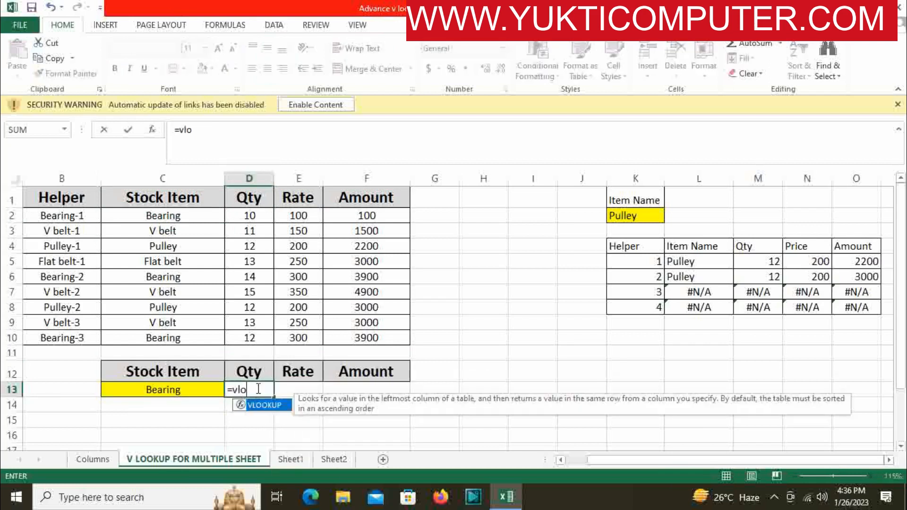
key("Tab")
left_click(195, 389)
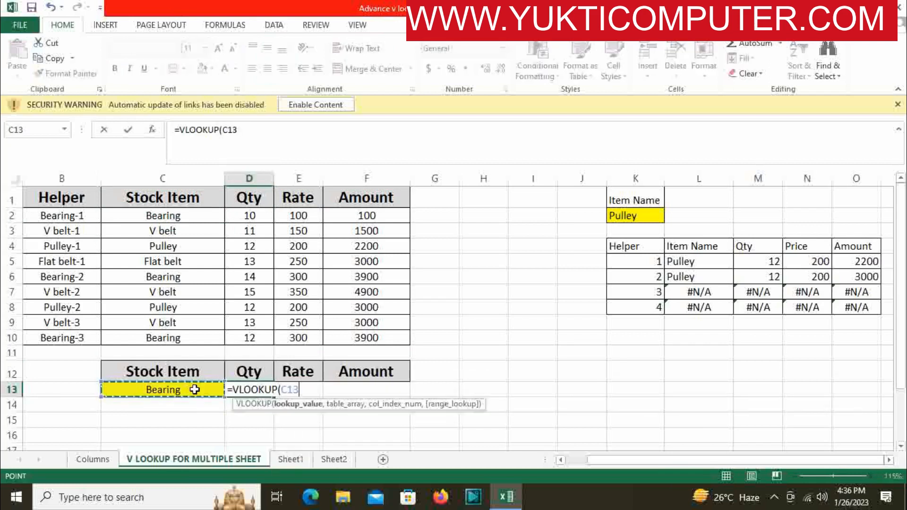
type(",")
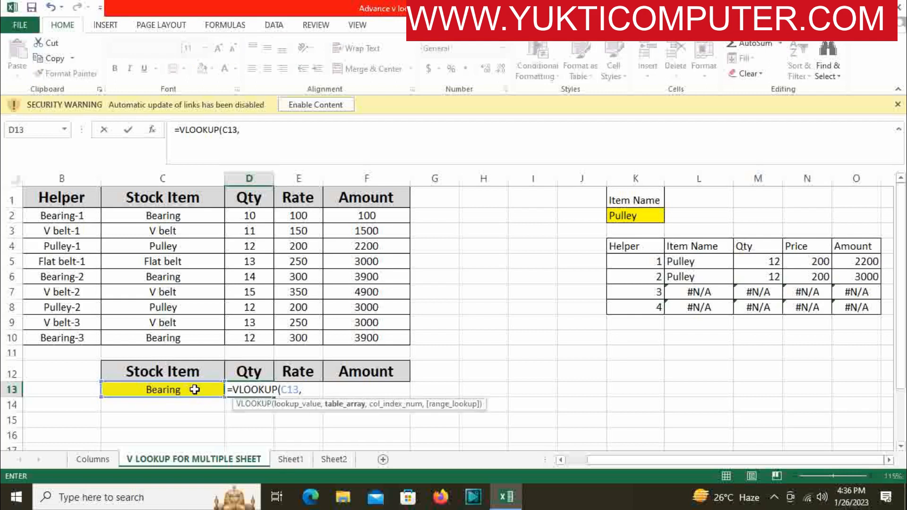
left_click_drag(142, 194, 363, 336)
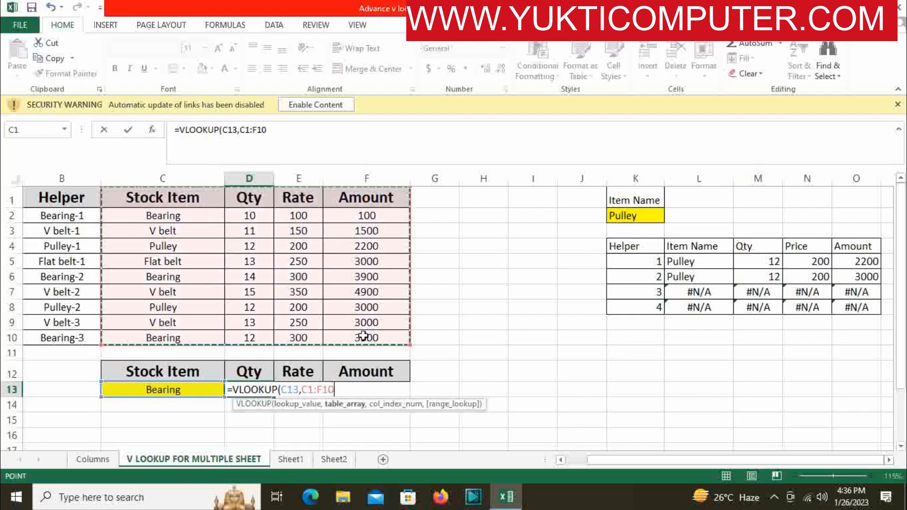
type(",2")
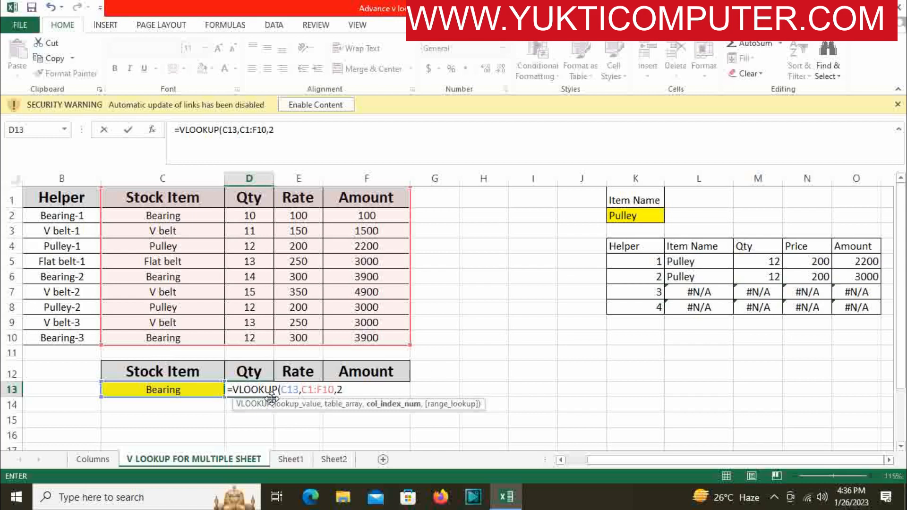
type(",0")
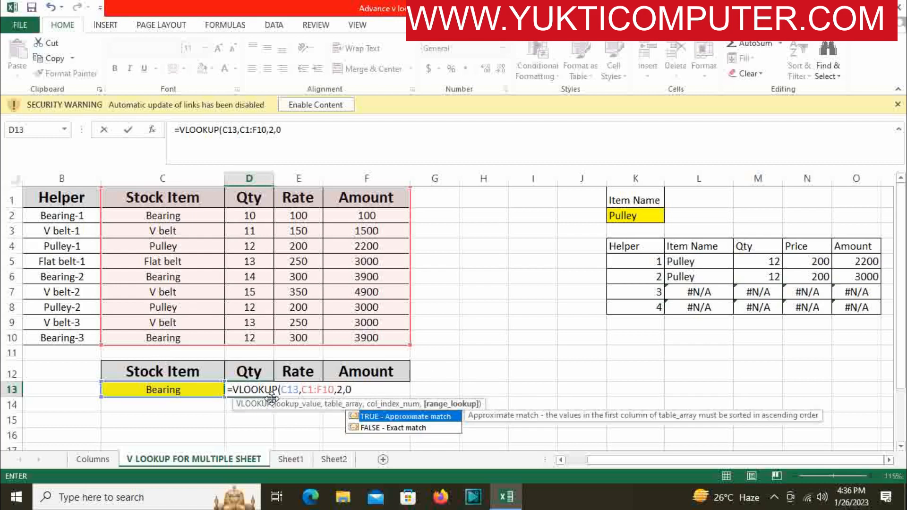
key("Return")
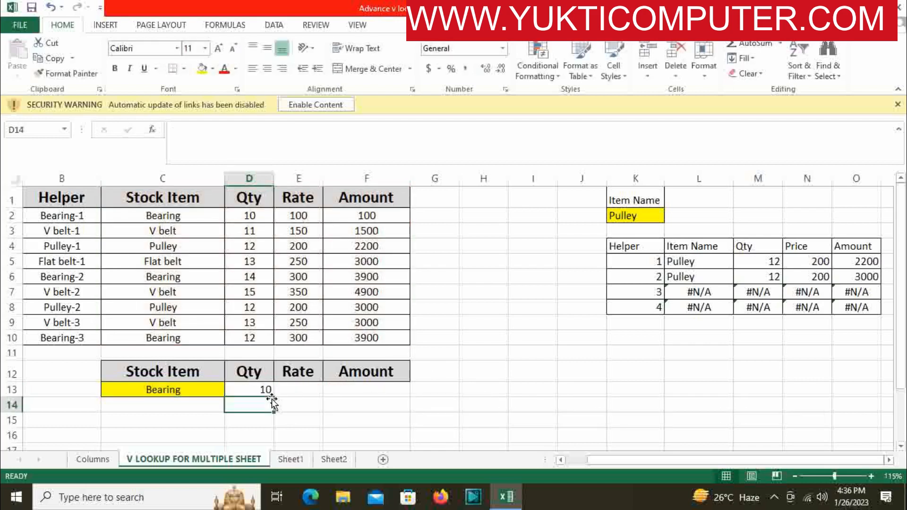
Look up the Rate for the stock item in E13 with =VLOOKUP(C13,C1:F10,3,0).
left_click(299, 388)
type("=vlo")
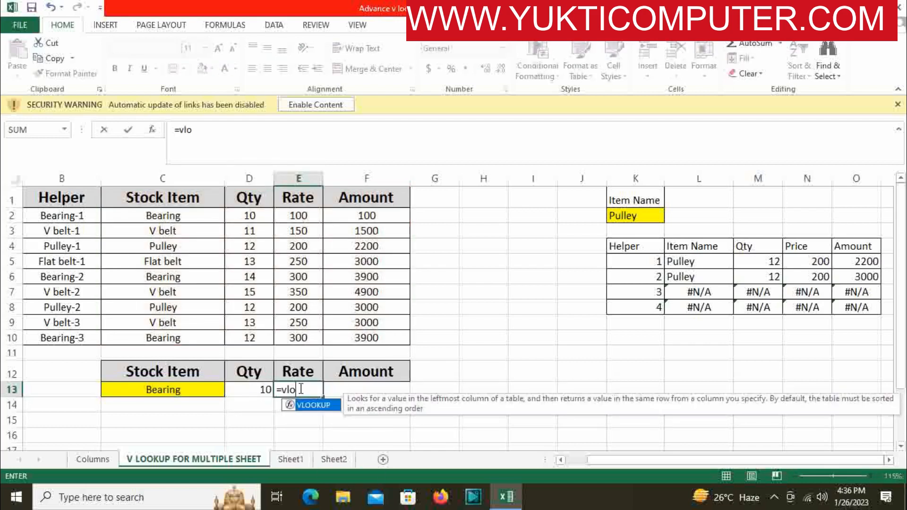
key("Tab")
left_click(193, 390)
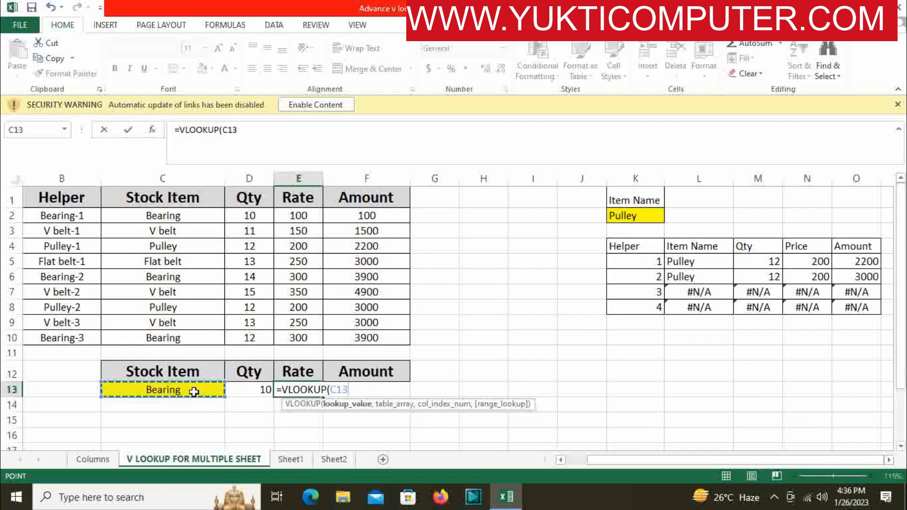
type(",")
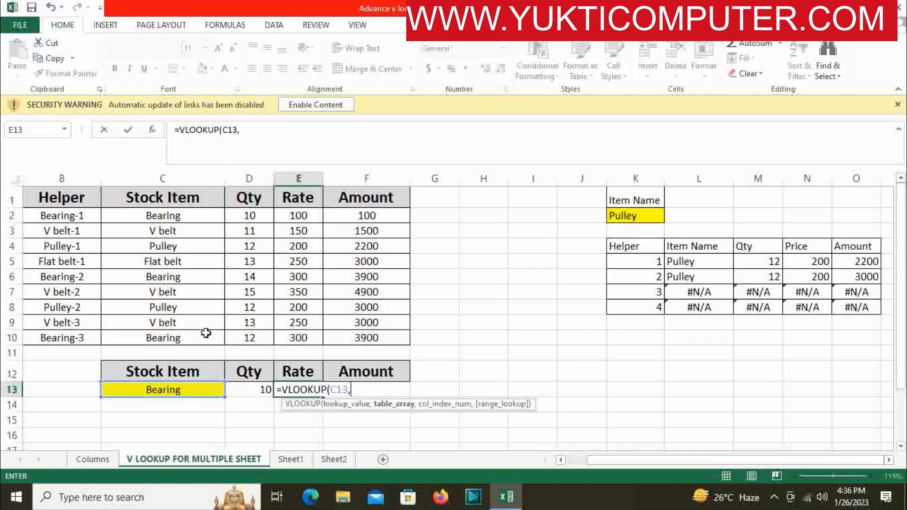
left_click_drag(172, 193, 369, 339)
type(",")
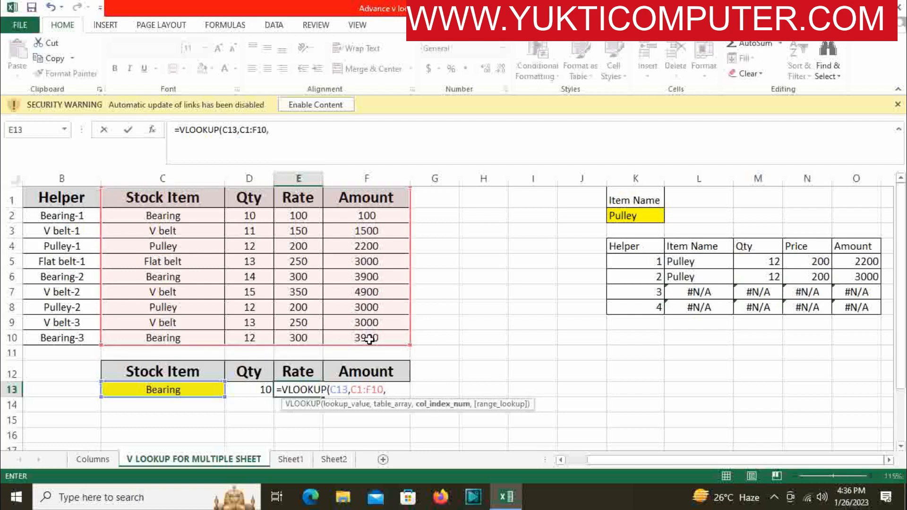
type("3,0")
key("Return")
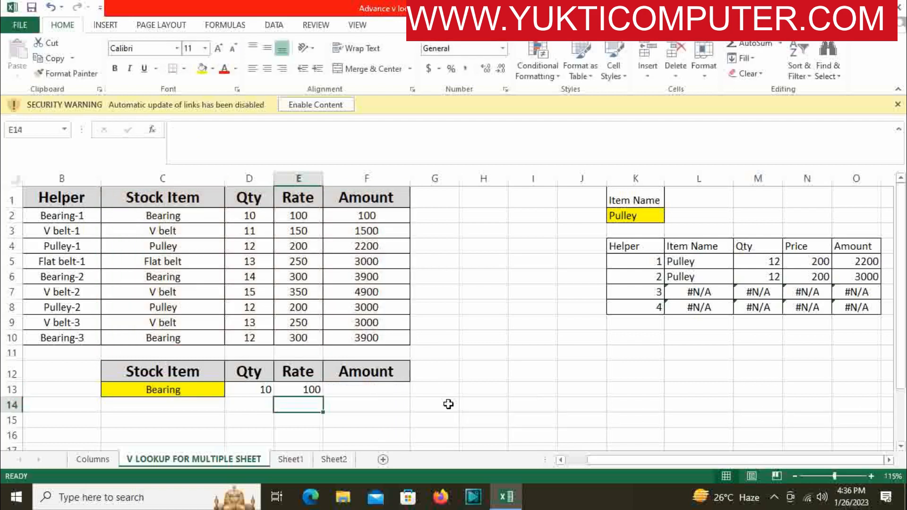
Look up the Amount for the stock item in F13 with =VLOOKUP(C13,C1:F10,4,0).
left_click(381, 386)
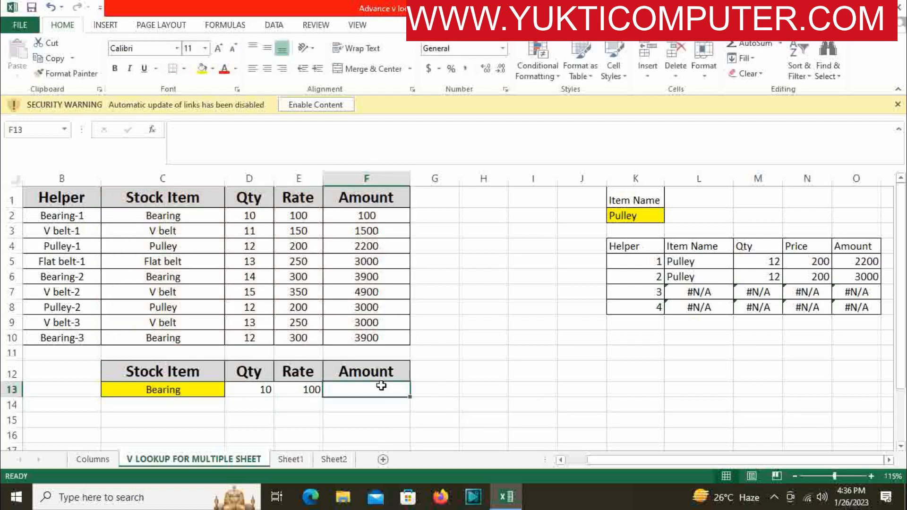
type("=")
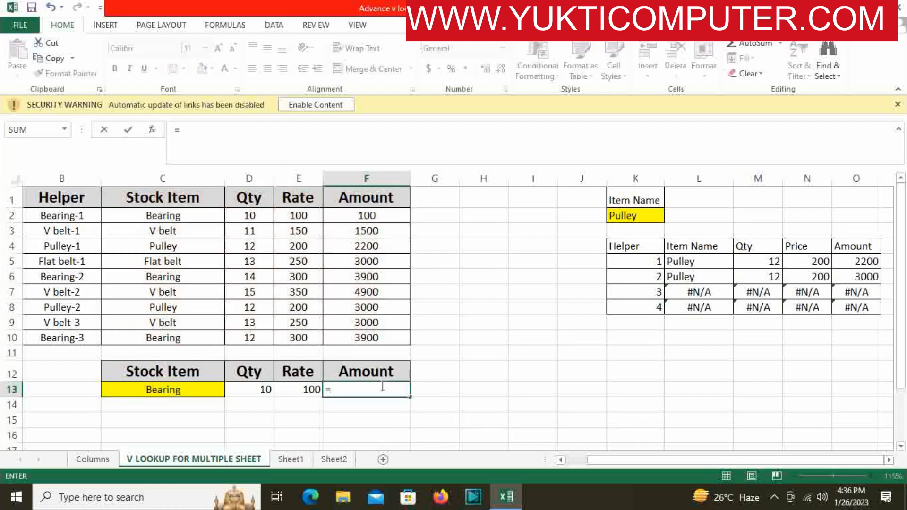
left_click(773, 497)
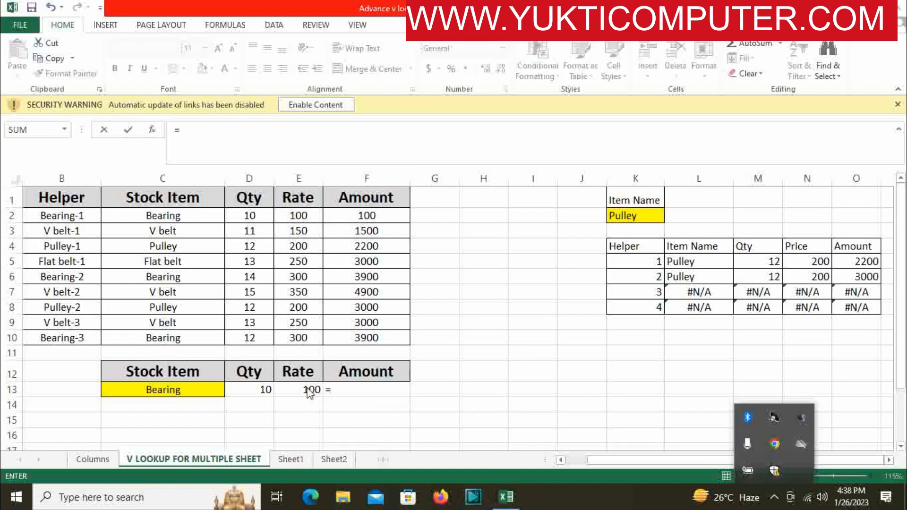
left_click(341, 390)
type("vlo")
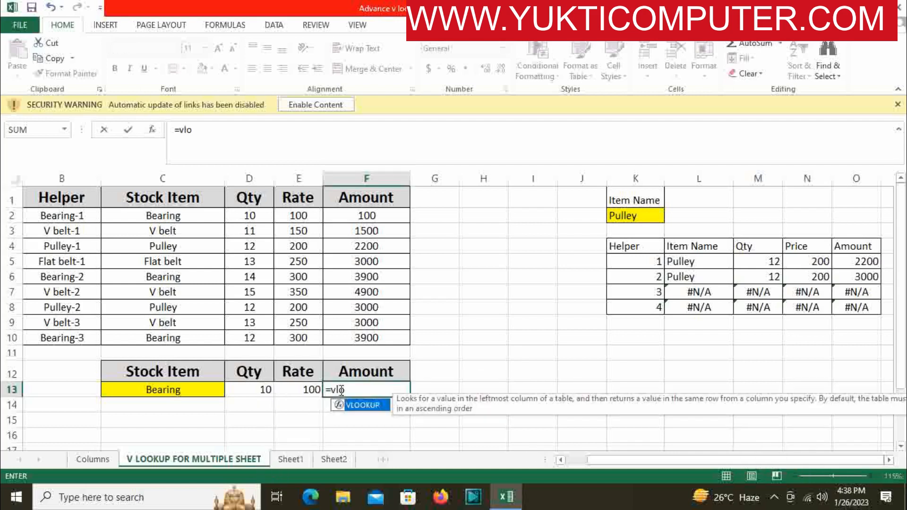
key("Tab")
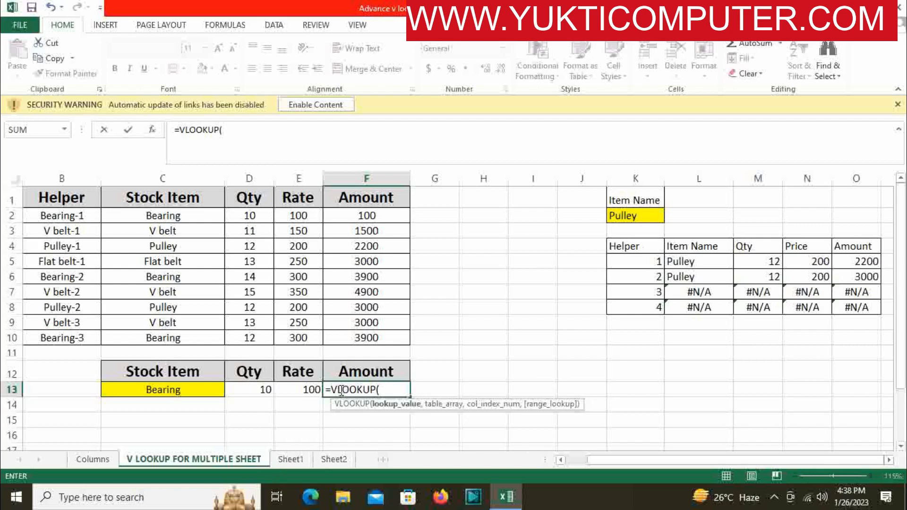
left_click(194, 390)
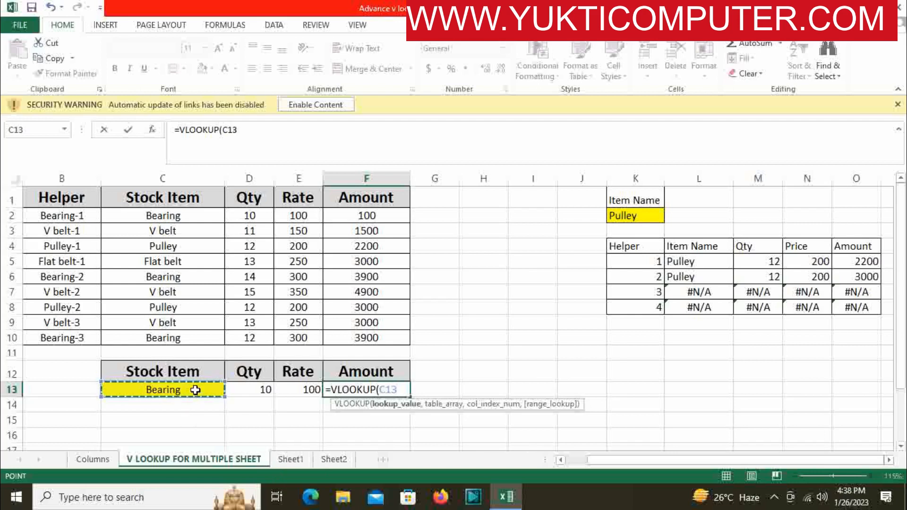
type(",")
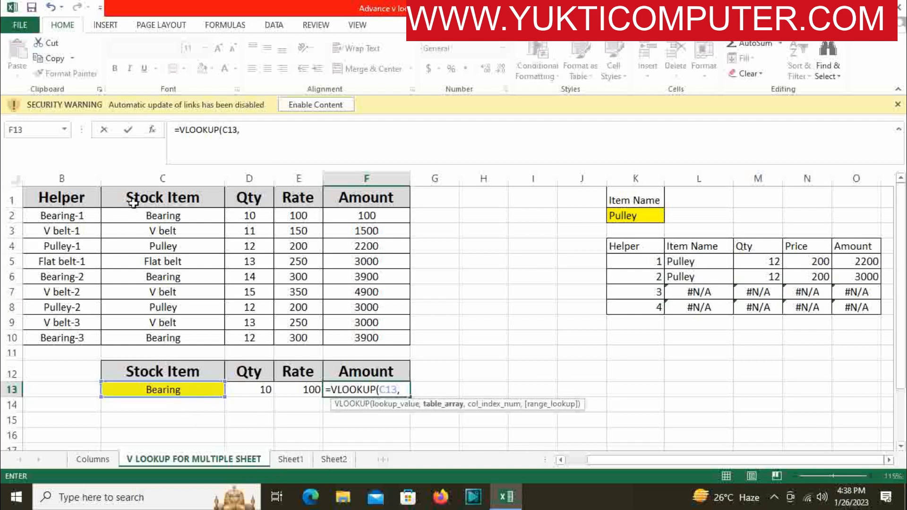
left_click_drag(133, 199, 373, 335)
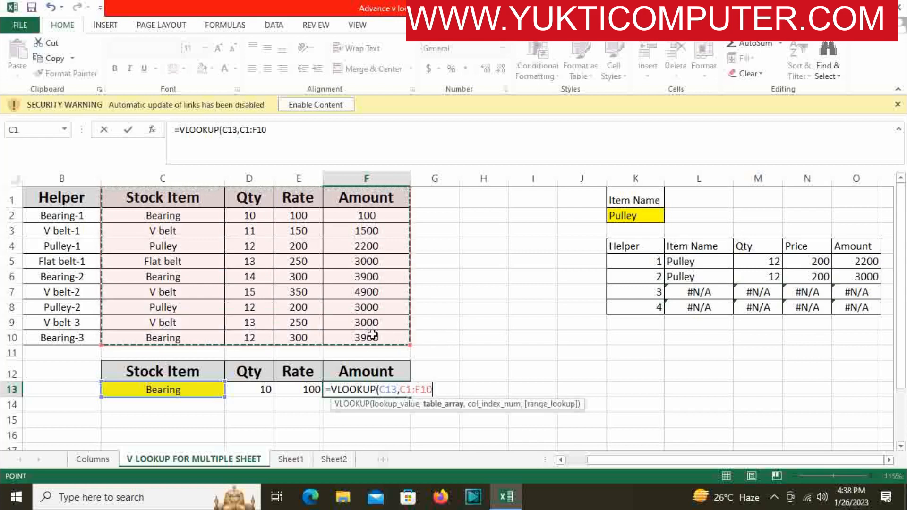
type(",")
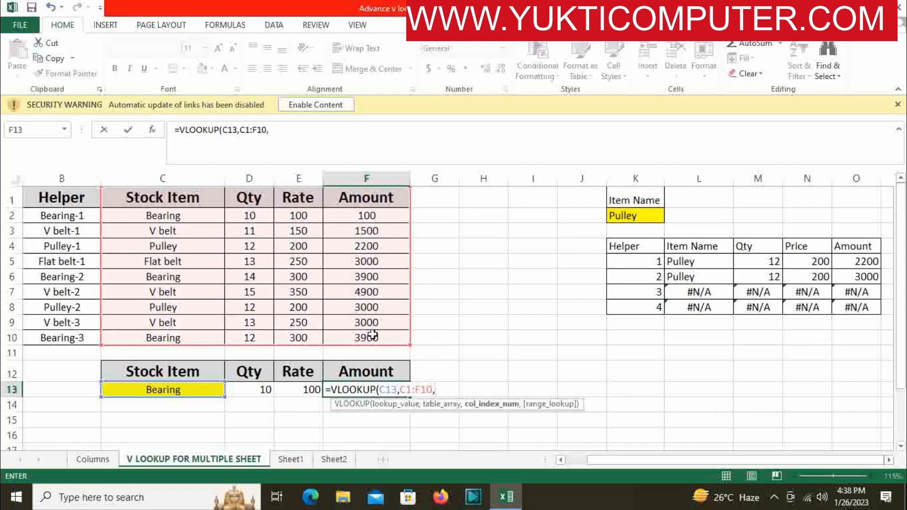
type("4,0")
key("Return")
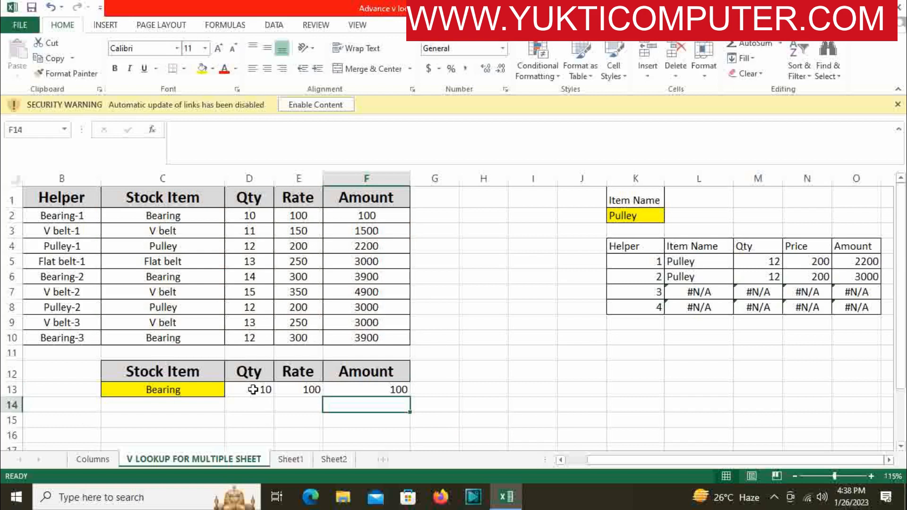
Start a new VLOOKUP formula in D13 with $C$13 as the lookup value and $C$1:$F$10 as the table array.
left_click_drag(255, 390, 334, 387)
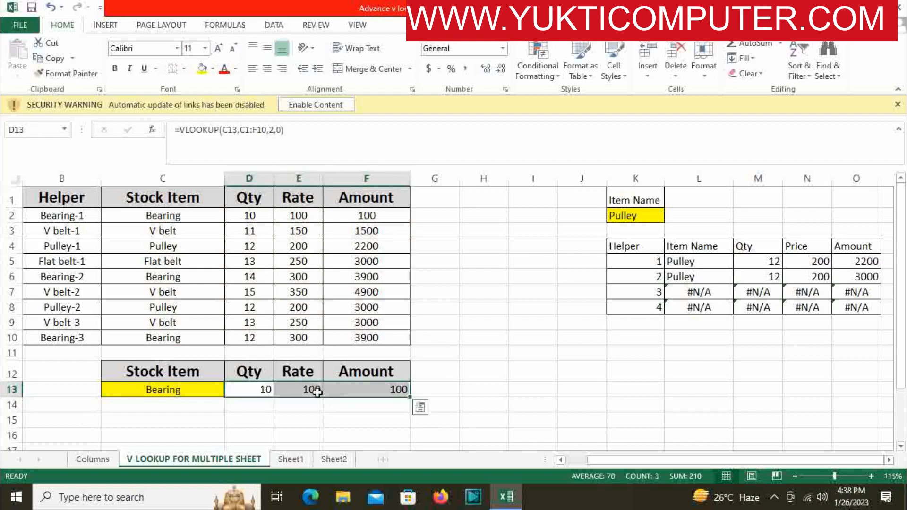
left_click(264, 389)
type("=vl")
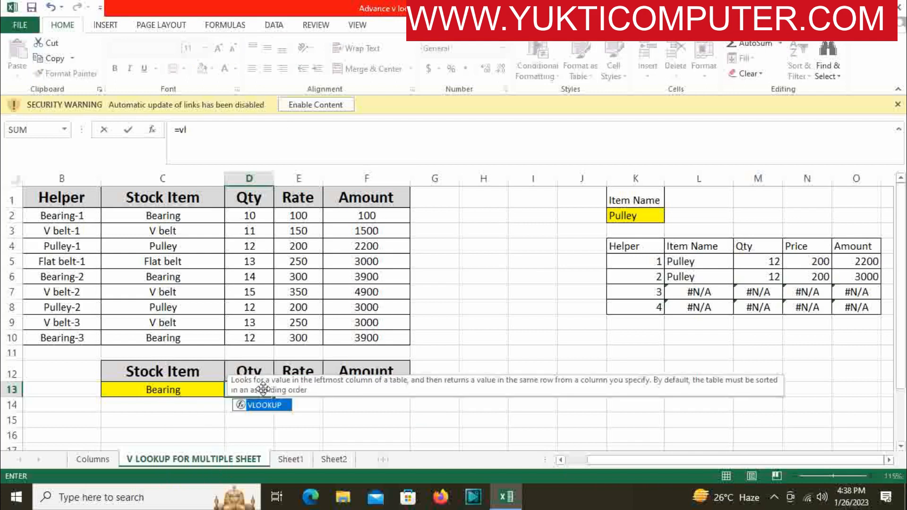
key("Tab")
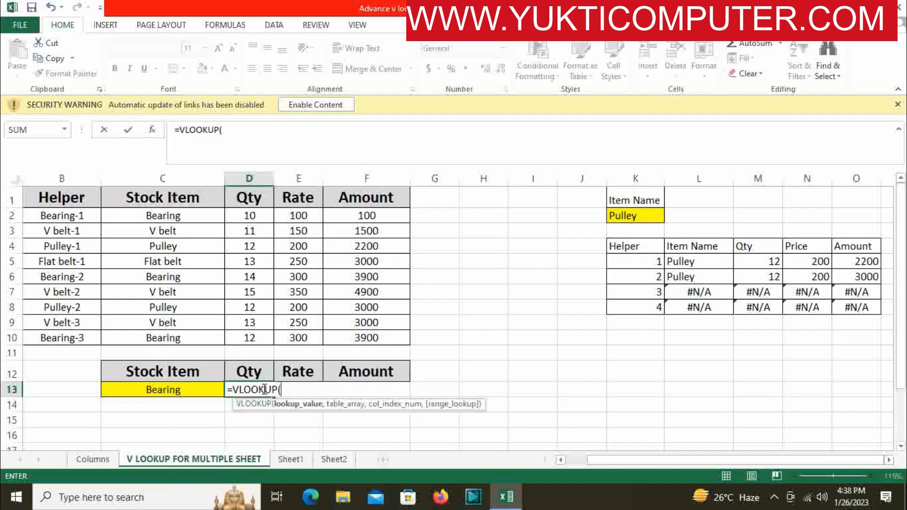
left_click(177, 389)
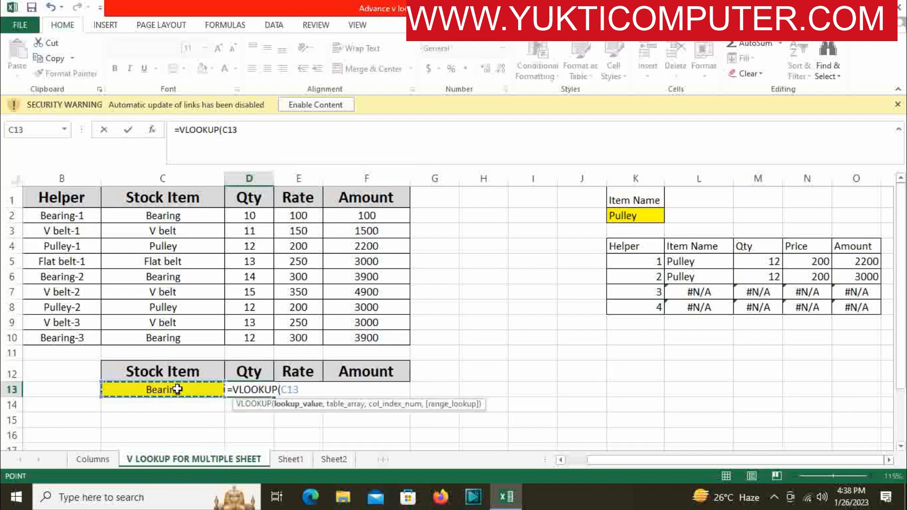
key("F4")
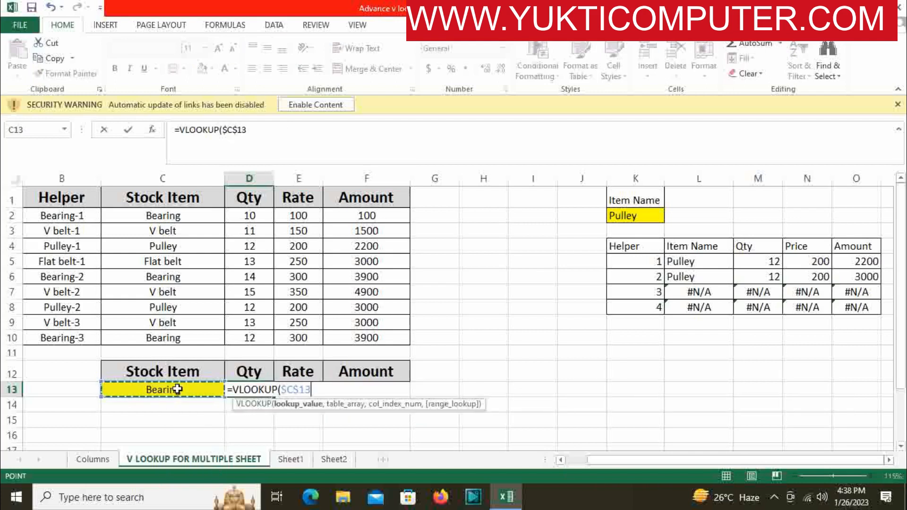
type(",")
left_click_drag(151, 205, 362, 336)
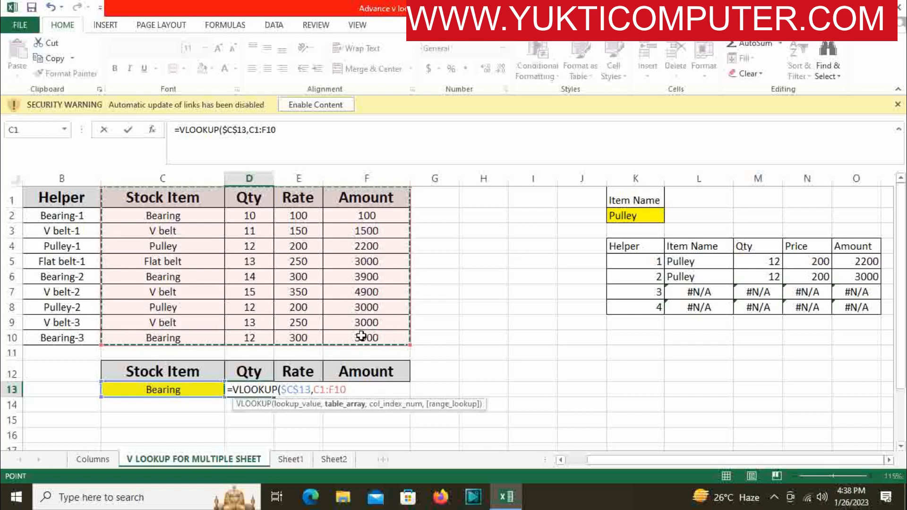
key("F4")
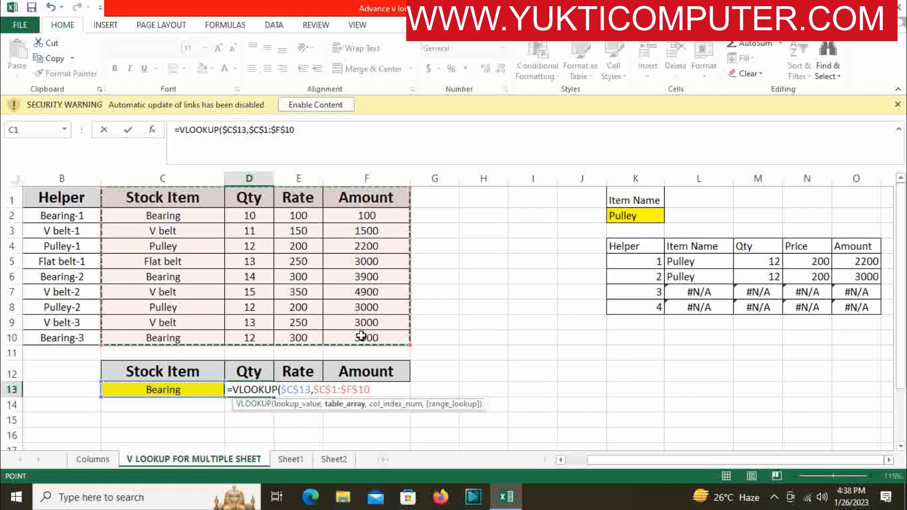
Complete the D13 formula with COLUMNS($C$12:D12) as the column index and 0 for exact match, and fill it across to F13.
type(",column")
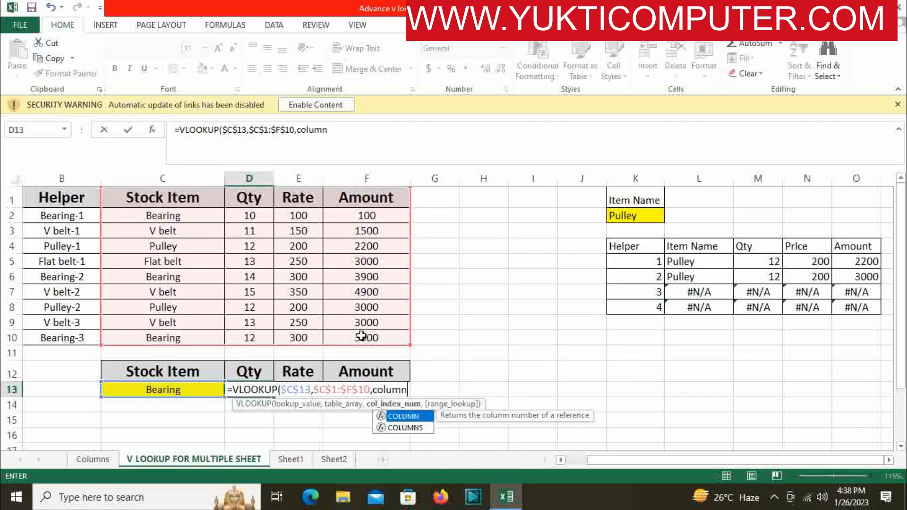
type("s")
key("Tab")
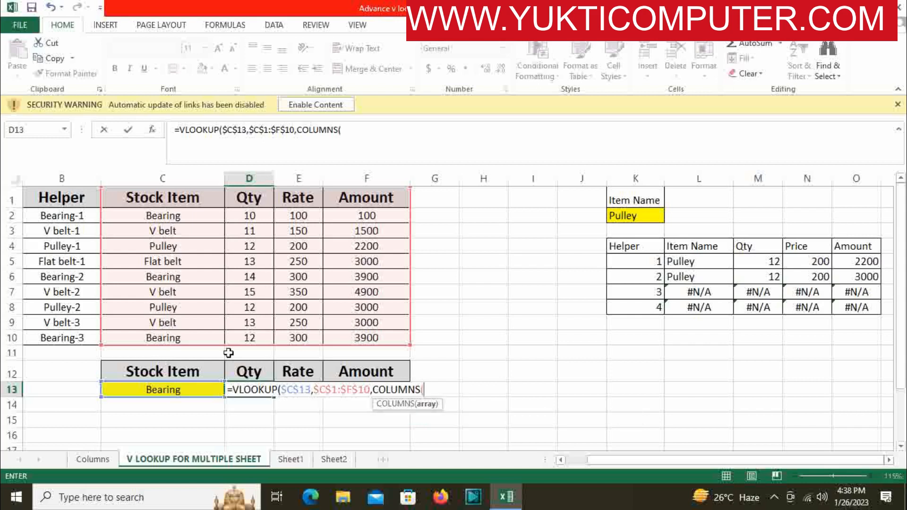
left_click_drag(198, 372, 242, 370)
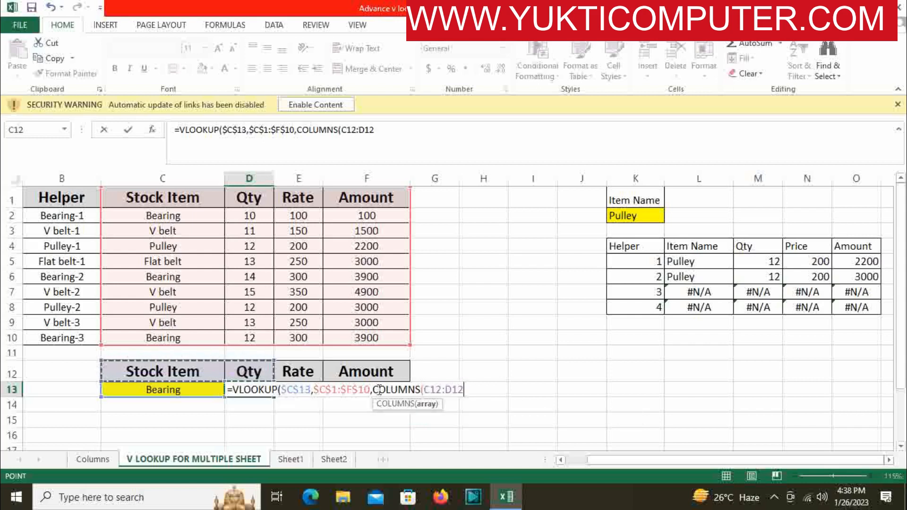
left_click_drag(439, 389, 427, 390)
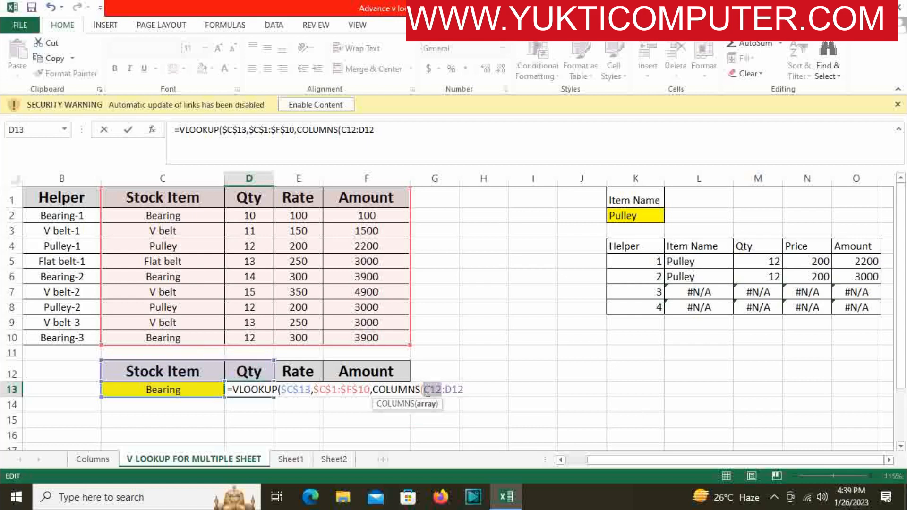
key("F4")
left_click(477, 390)
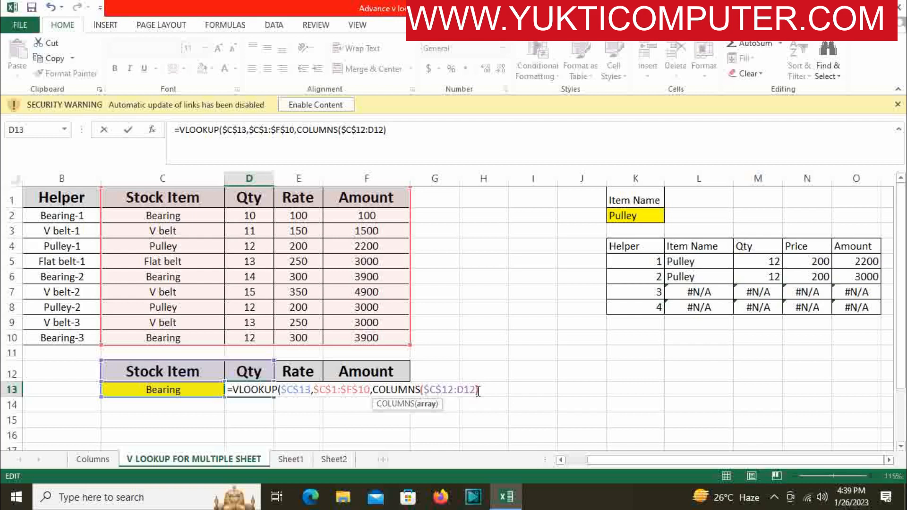
type(",0")
key("Return")
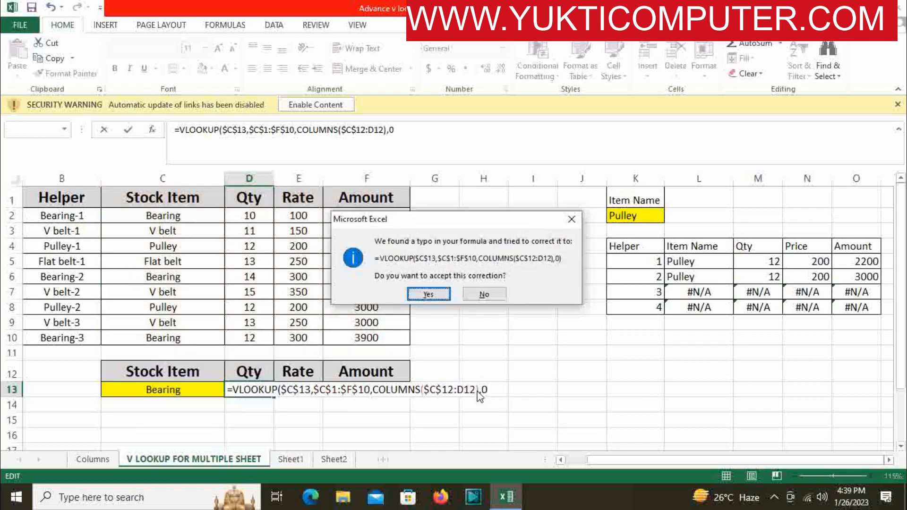
key("Return")
left_click(255, 391)
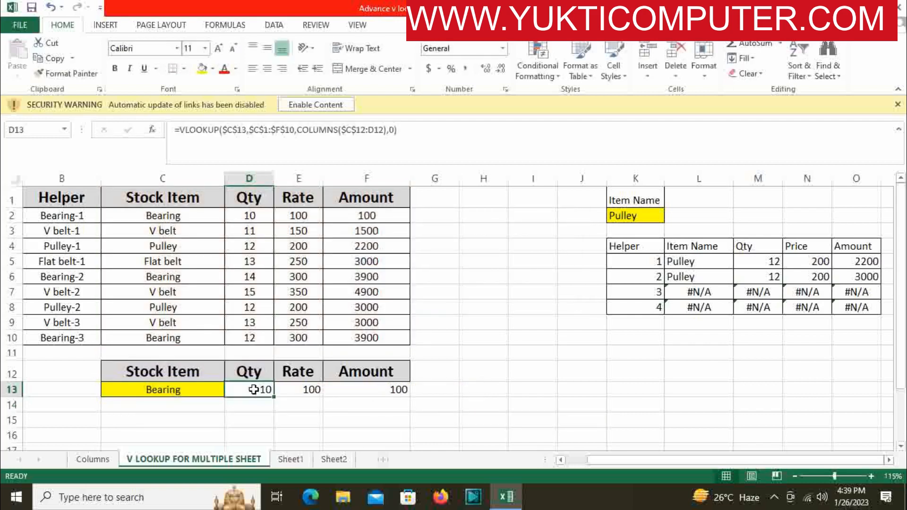
left_click_drag(274, 397, 384, 401)
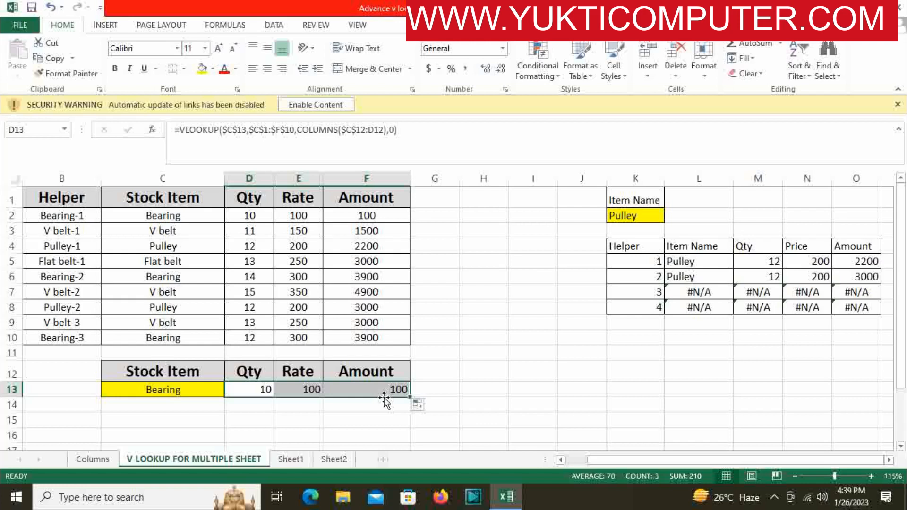
Examine the Columns sheet's lookup, and compare the Bearing records in rows 2, 6 and 10 with the single lookup result in row 13.
left_click(104, 461)
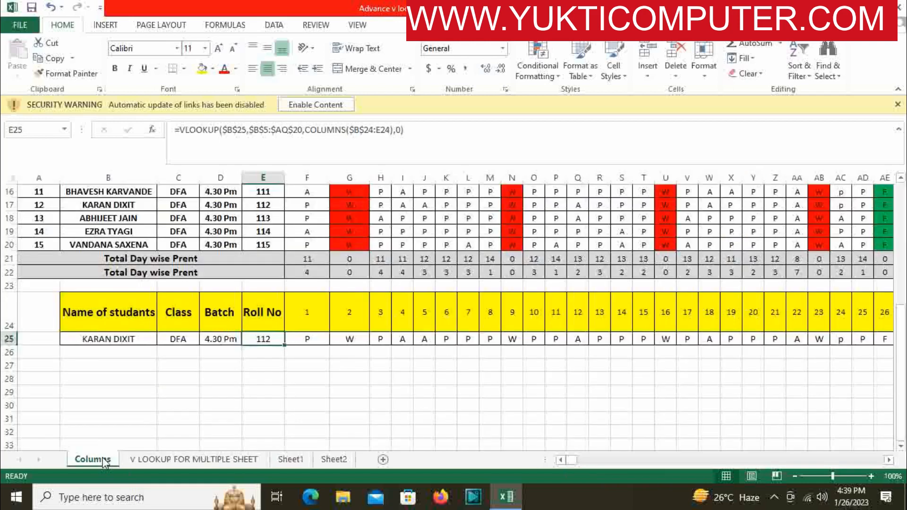
left_click(201, 459)
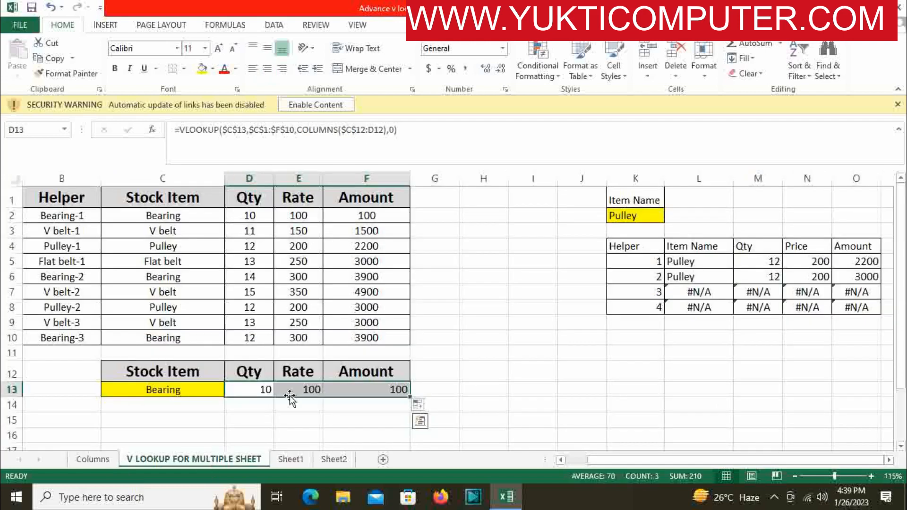
left_click(261, 391)
left_click_drag(260, 391, 365, 390)
left_click(202, 392)
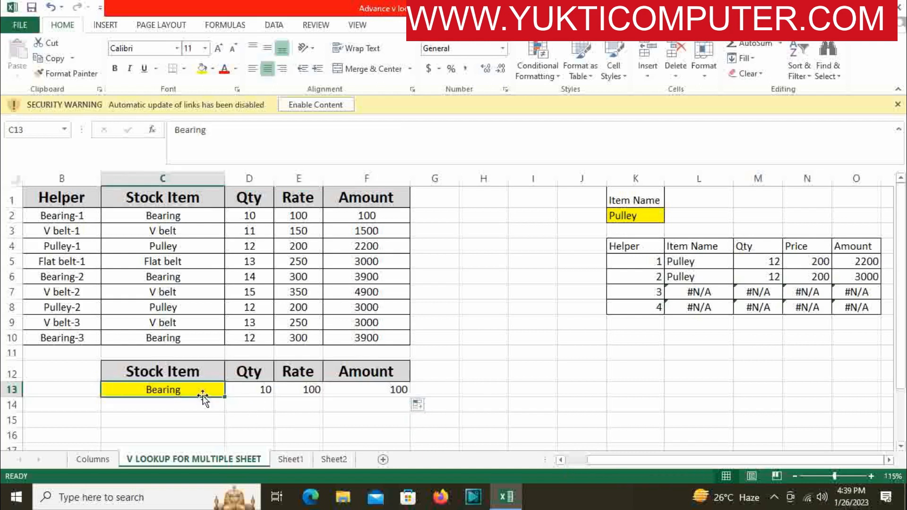
left_click_drag(199, 216, 364, 230)
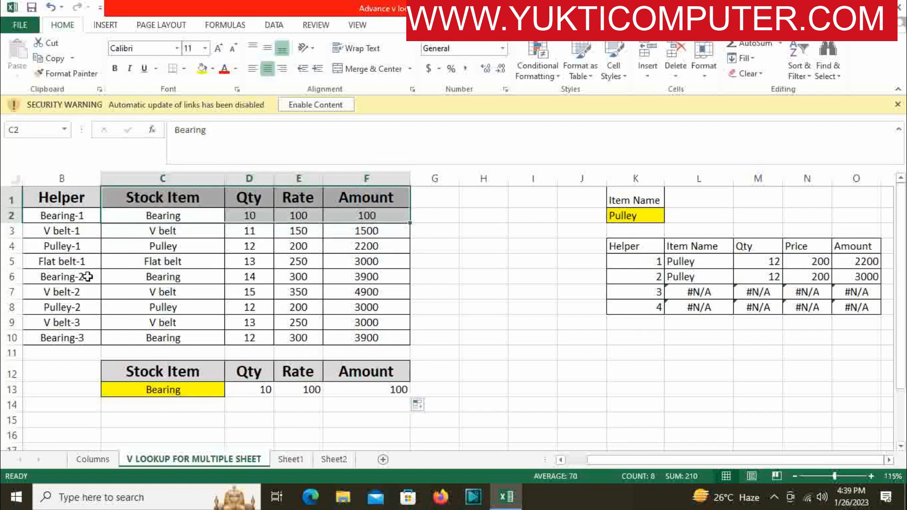
left_click(220, 278)
left_click_drag(237, 278, 371, 279)
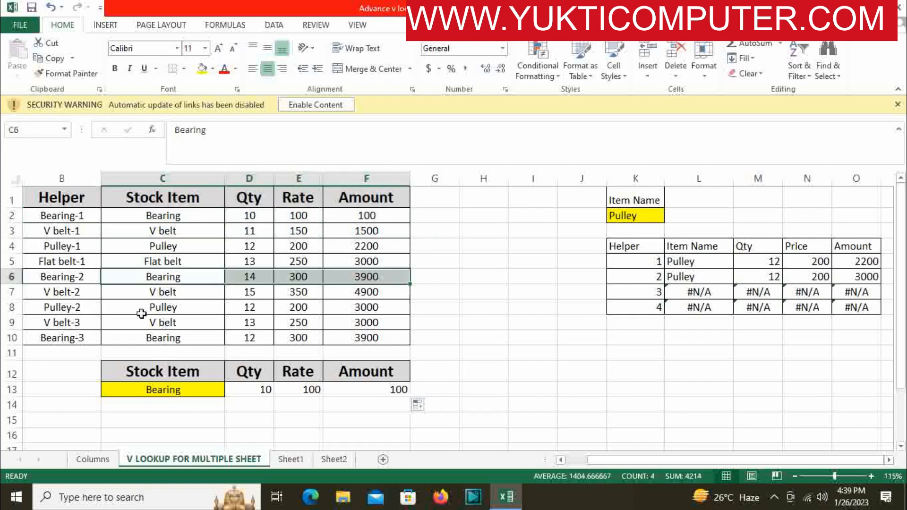
left_click_drag(108, 335, 337, 333)
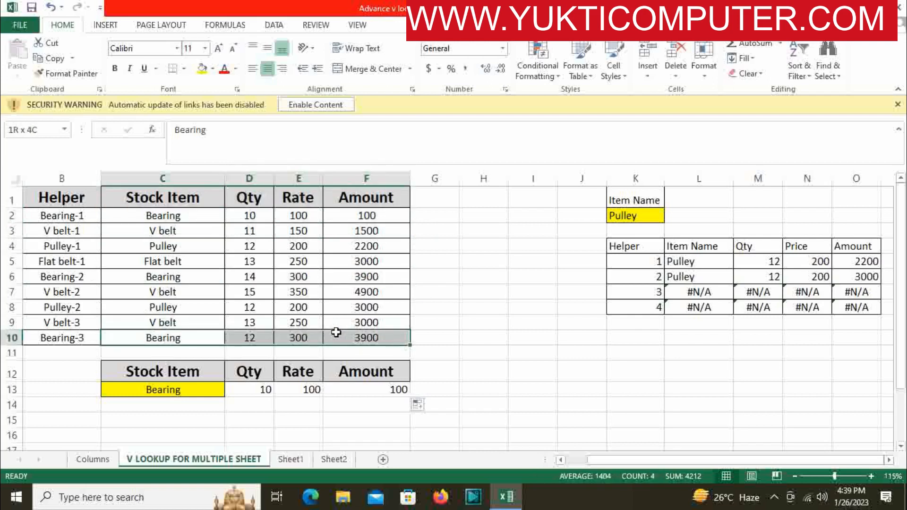
left_click(173, 392)
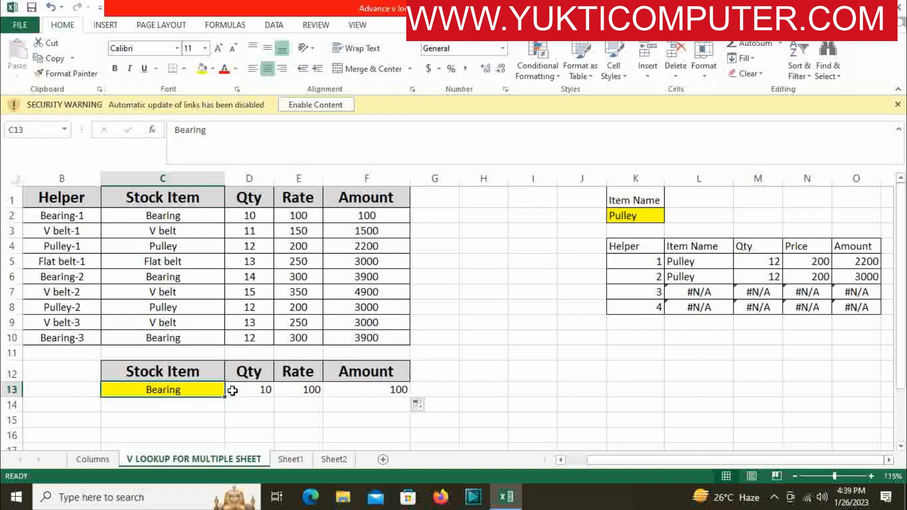
left_click_drag(118, 216, 369, 211)
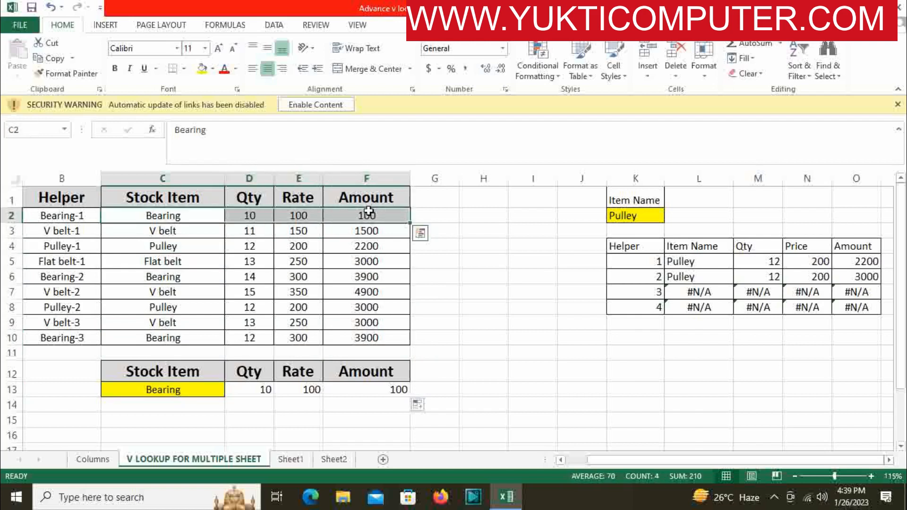
left_click(154, 407)
left_click(157, 415)
left_click_drag(156, 390, 172, 422)
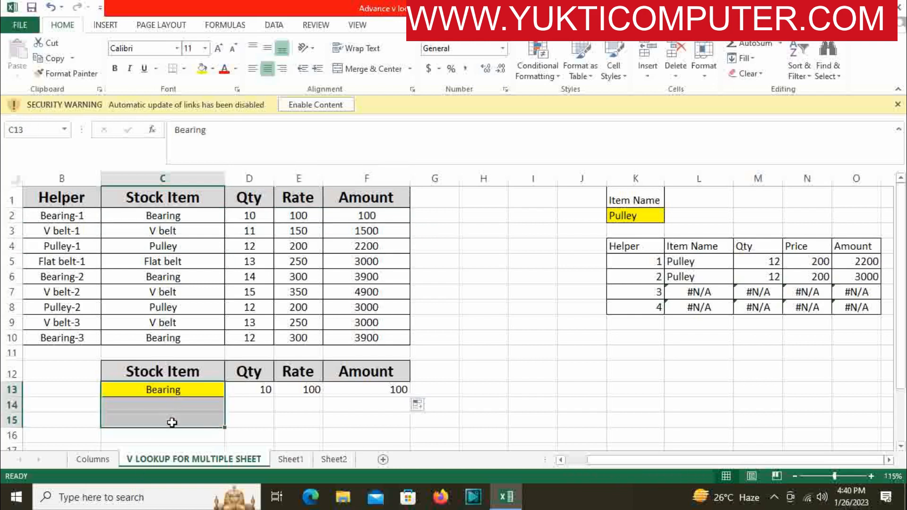
left_click(189, 391)
left_click_drag(261, 391, 380, 390)
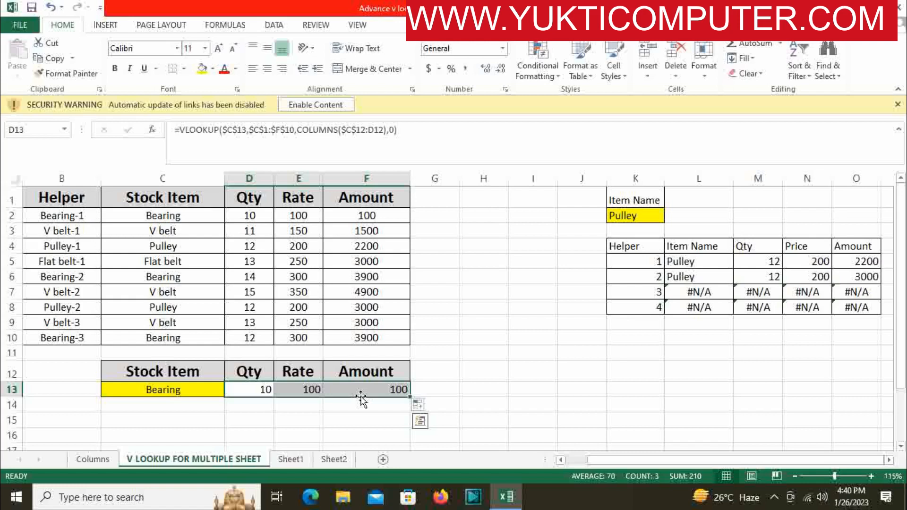
Compare the source table C1:F10 and lookup block C12:F13 with the multi-record Pulley table, checking item cell K2 and the formula in L5.
left_click(661, 218)
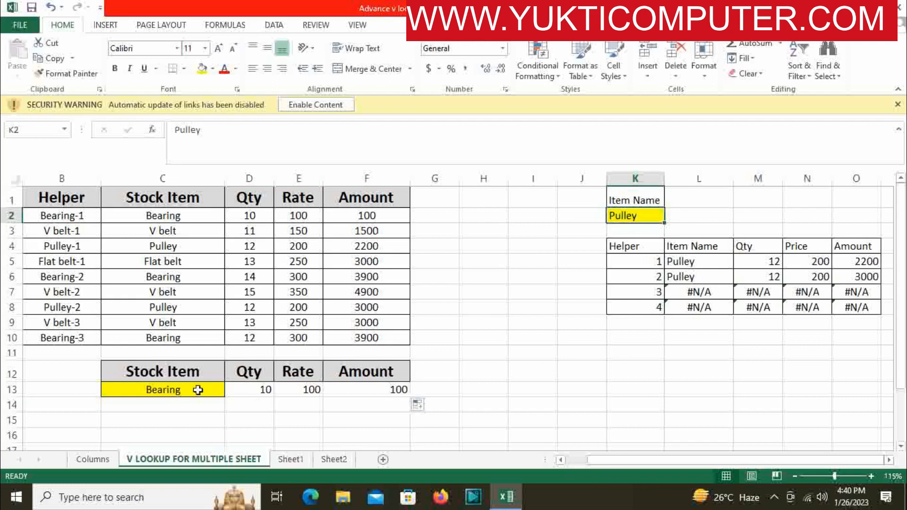
left_click_drag(198, 390, 393, 387)
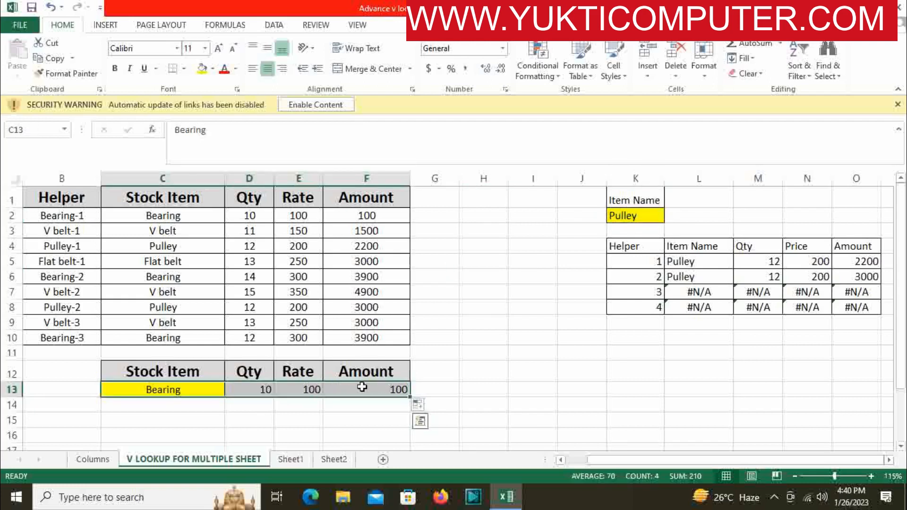
left_click_drag(163, 371, 365, 387)
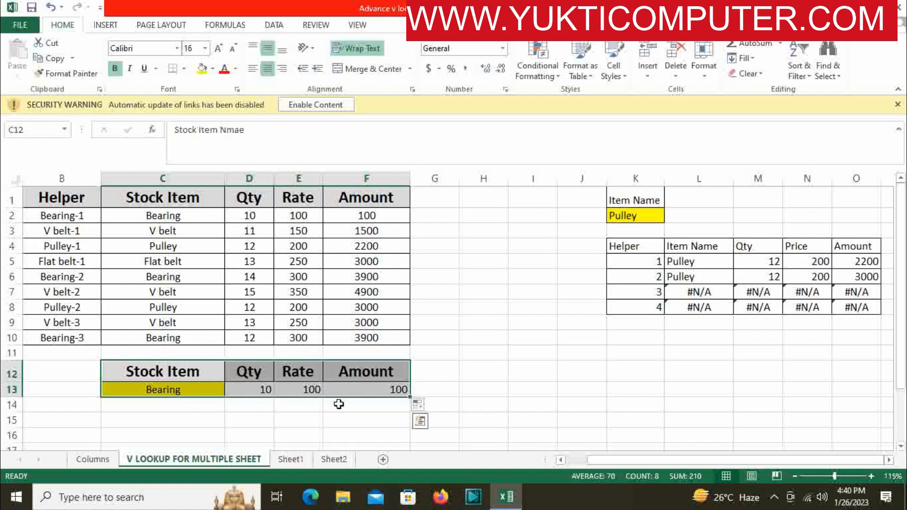
left_click_drag(174, 205, 365, 344)
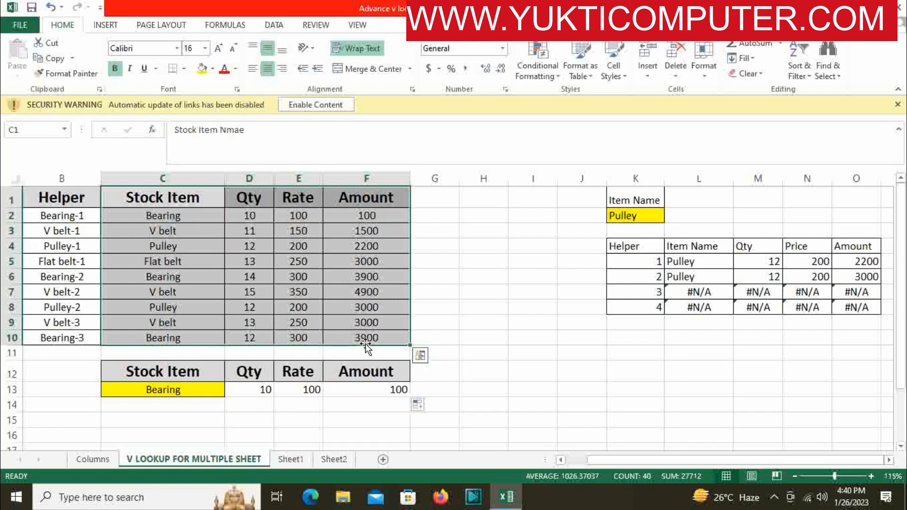
left_click(183, 372)
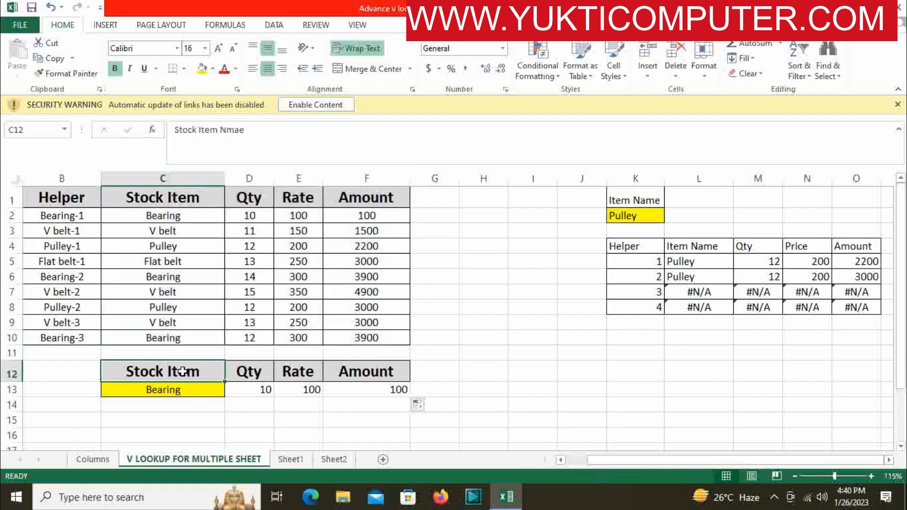
left_click_drag(182, 371, 390, 389)
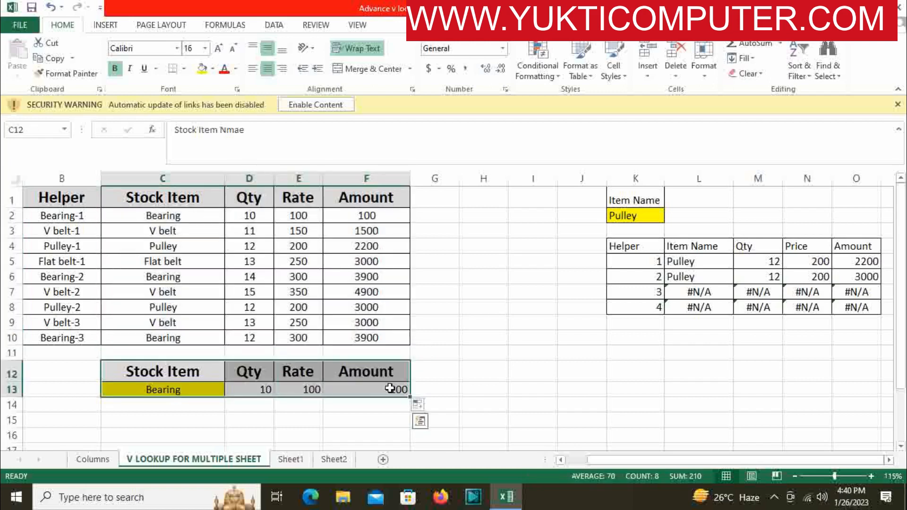
left_click(390, 388)
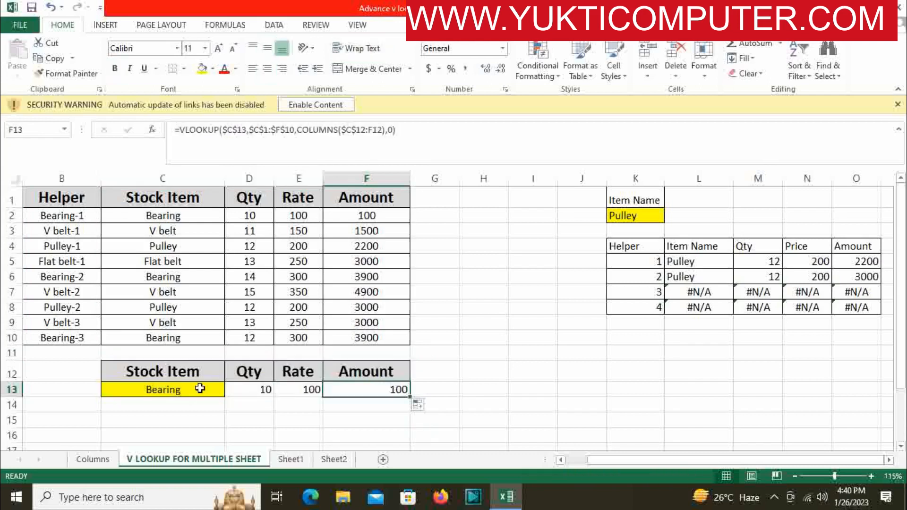
left_click_drag(179, 373, 342, 388)
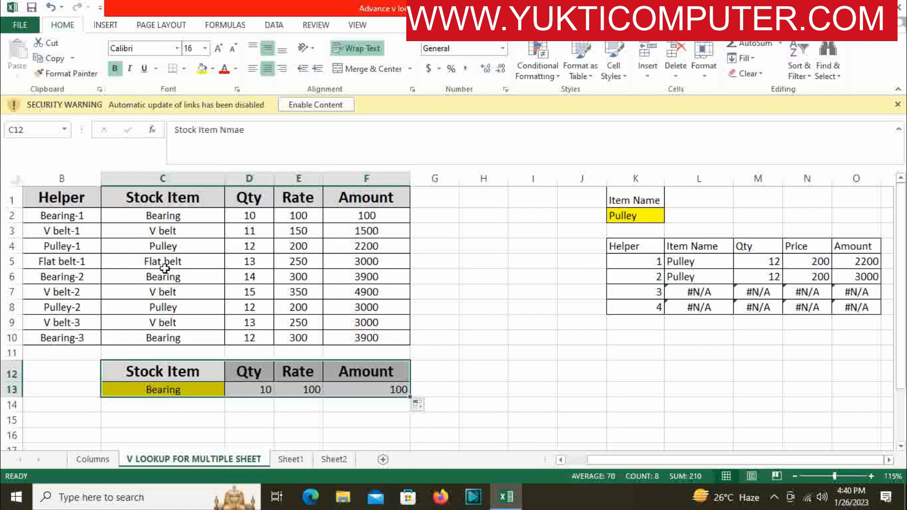
left_click(643, 216)
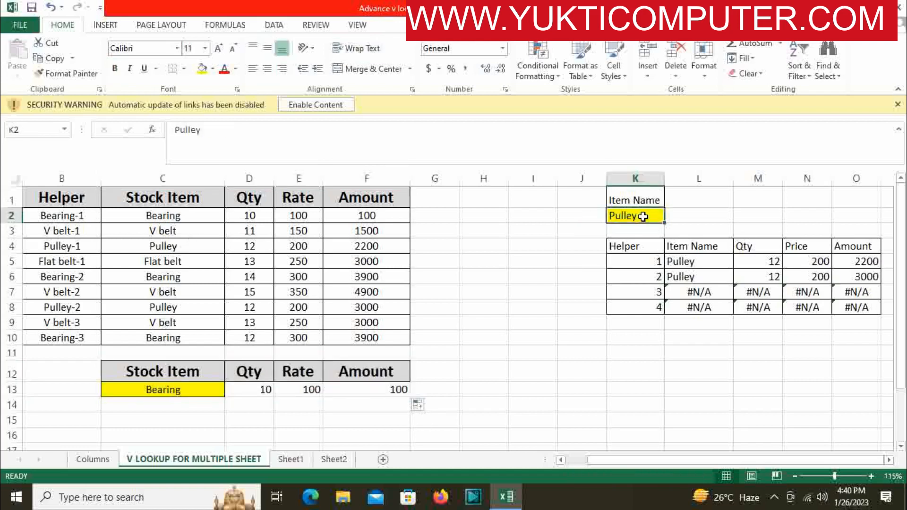
left_click(671, 256)
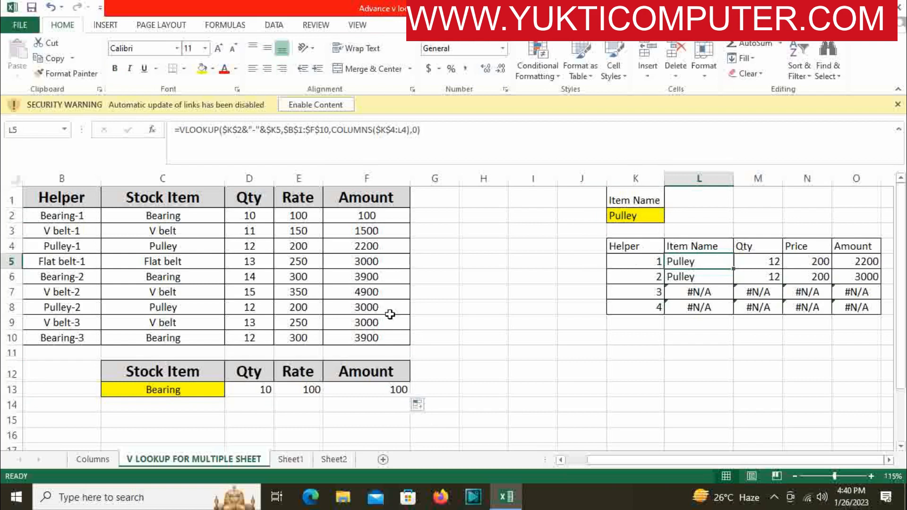
Delete the lookup block C12:F13 below the stock table.
left_click_drag(191, 380, 403, 391)
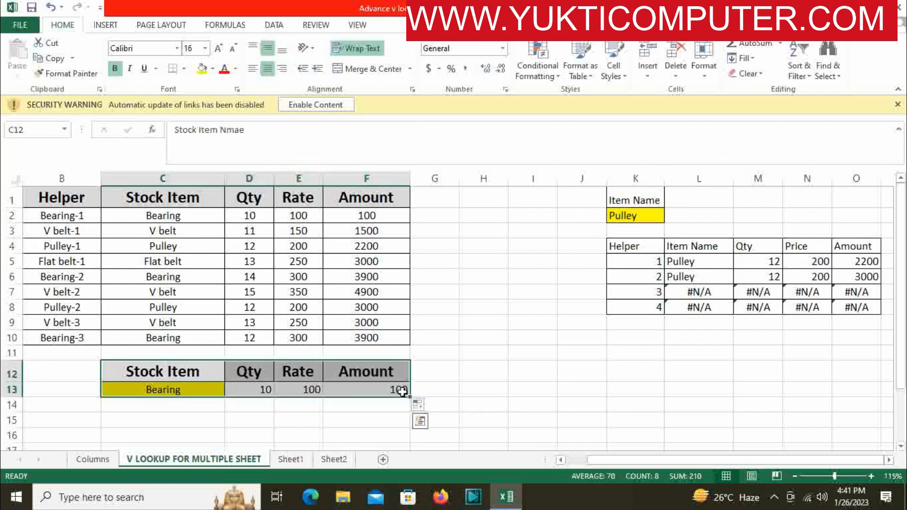
left_click(675, 57)
left_click(483, 321)
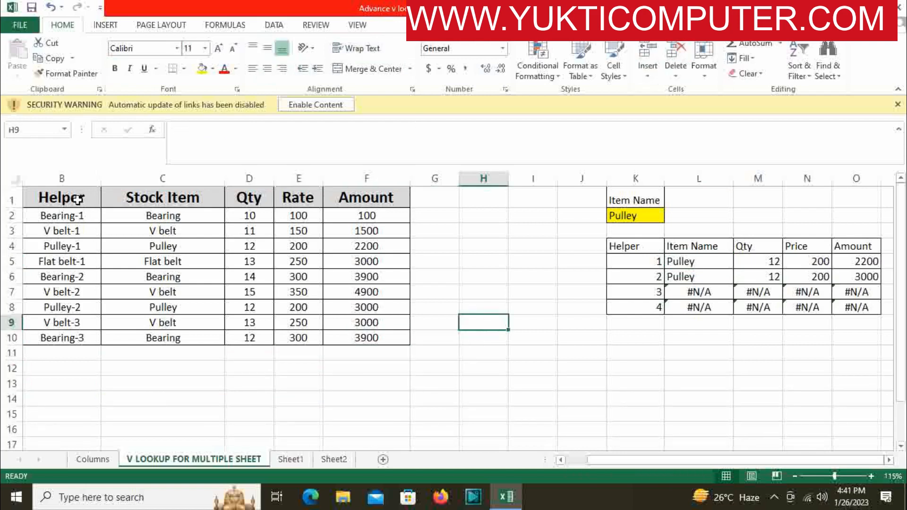
Examine the helper keys in B2:B10 and their COUNTIF formula, comparing them with the stock items in column C.
left_click_drag(84, 197, 61, 317)
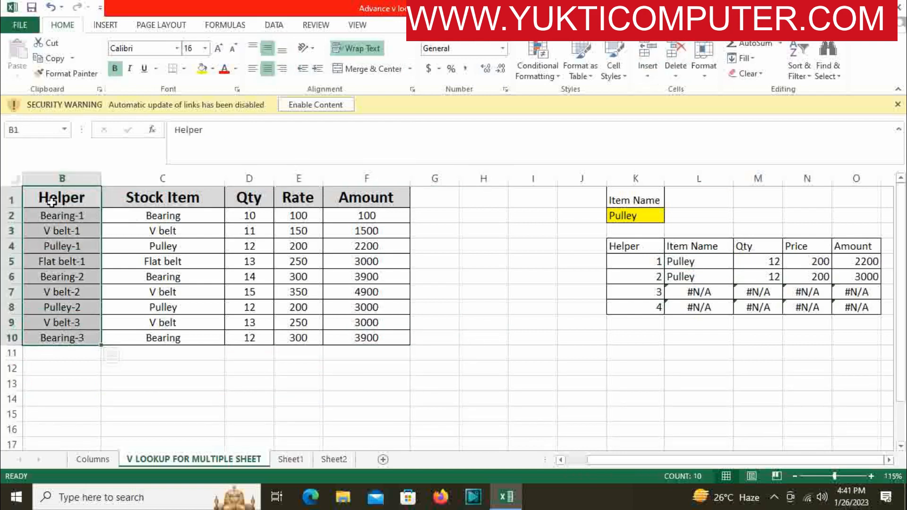
left_click_drag(51, 204, 58, 335)
left_click(172, 259)
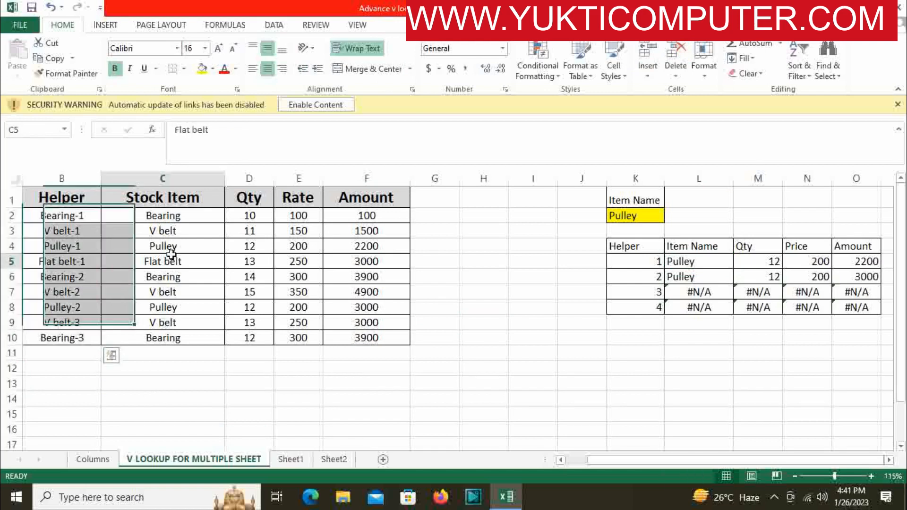
left_click(171, 219)
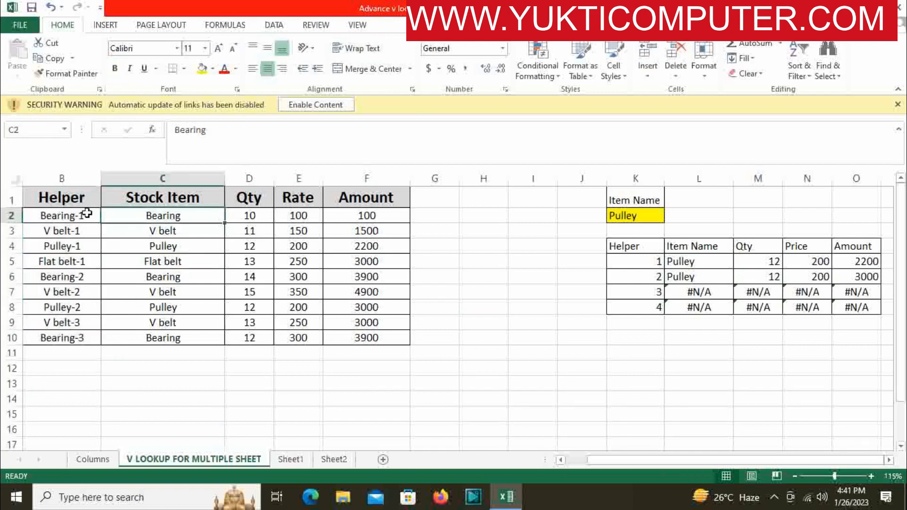
left_click_drag(87, 213, 83, 324)
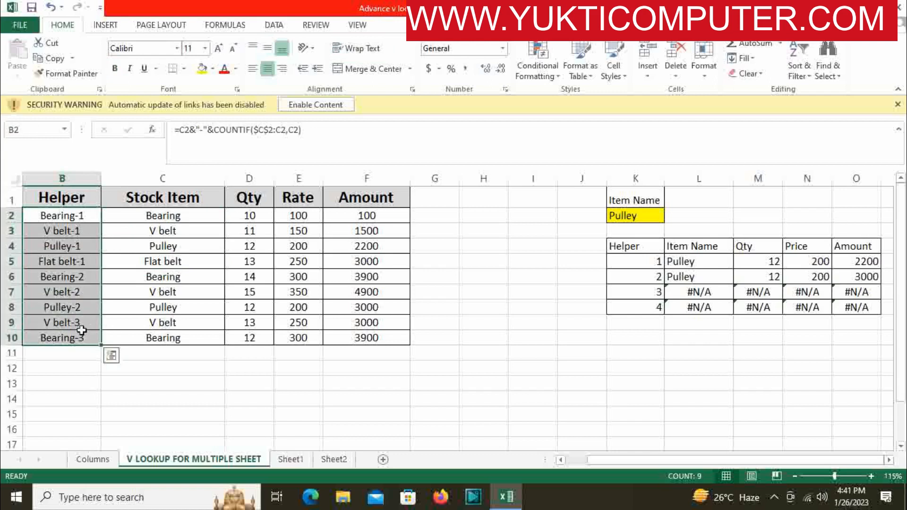
left_click_drag(49, 231, 48, 245)
left_click(49, 226)
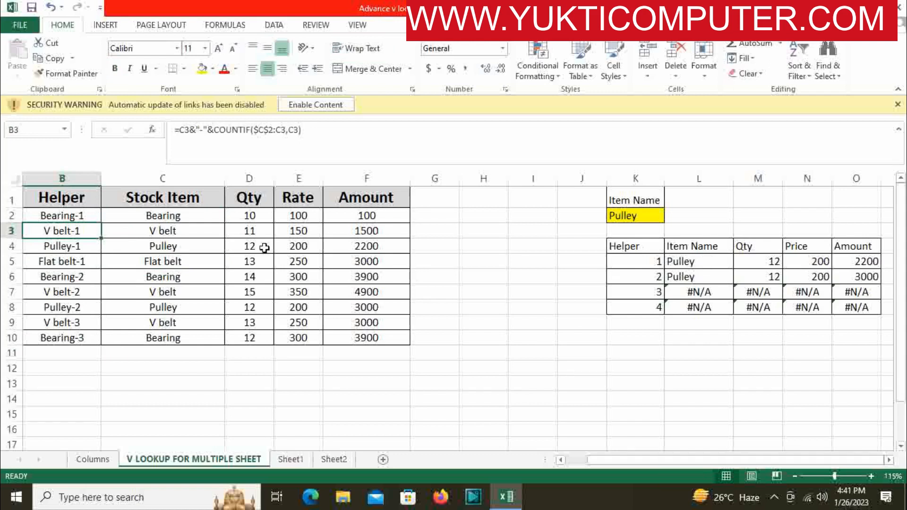
left_click_drag(214, 226, 216, 323)
left_click_drag(48, 231, 64, 338)
left_click_drag(182, 217, 166, 307)
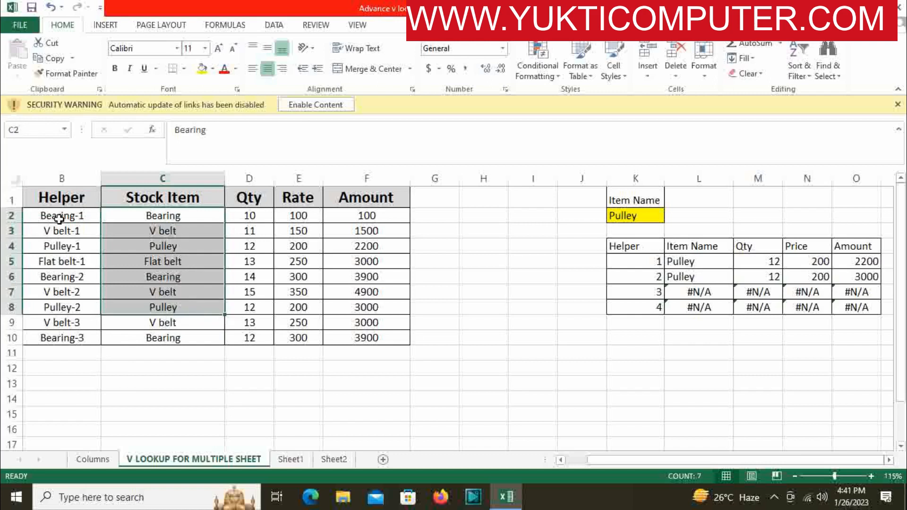
left_click_drag(59, 218, 71, 339)
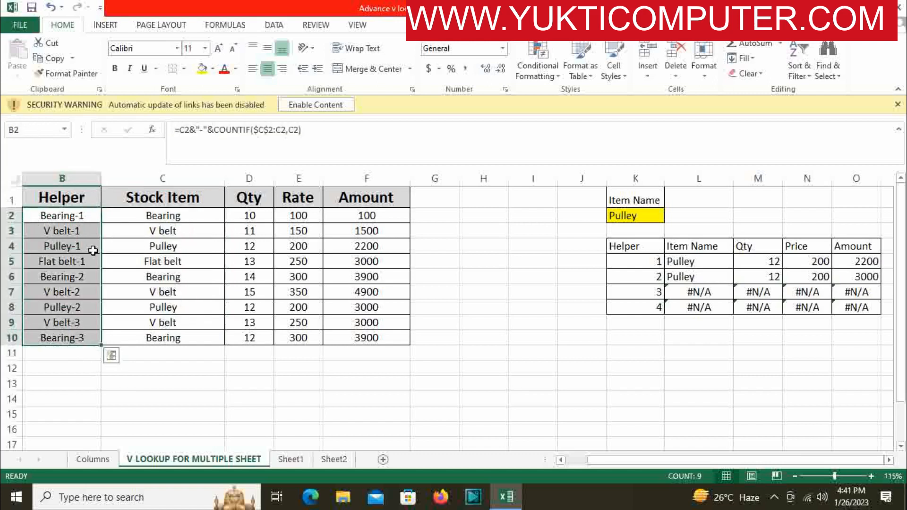
left_click(49, 229)
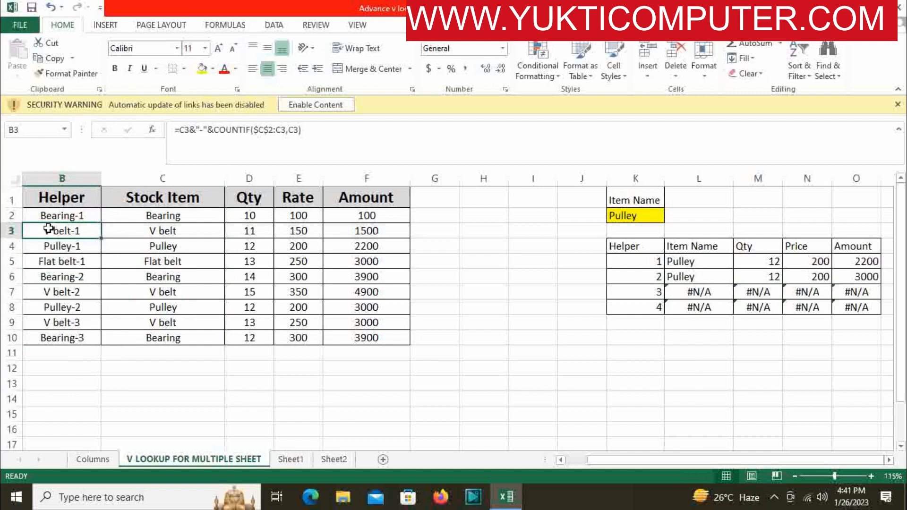
Clear the helper formulas in B2:B10 and the lookup results in L5:O8.
left_click_drag(60, 215, 74, 333)
key("Delete")
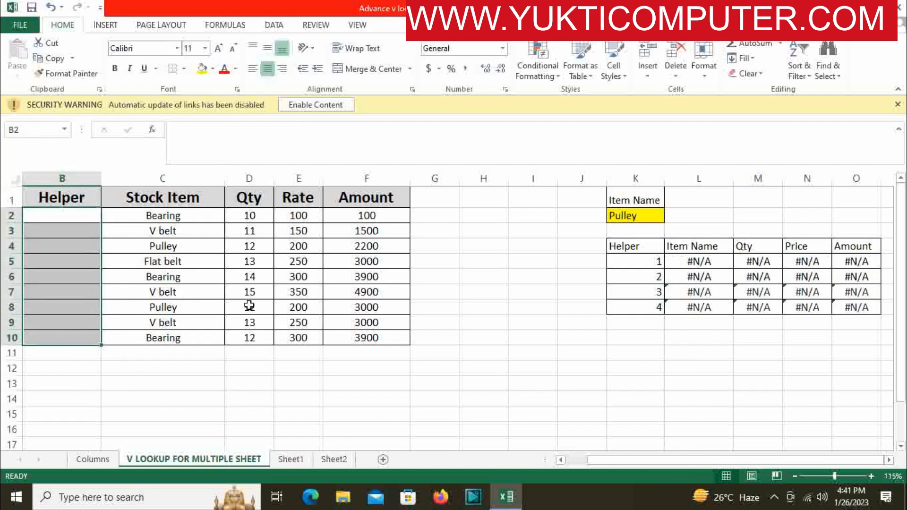
left_click_drag(696, 261, 850, 314)
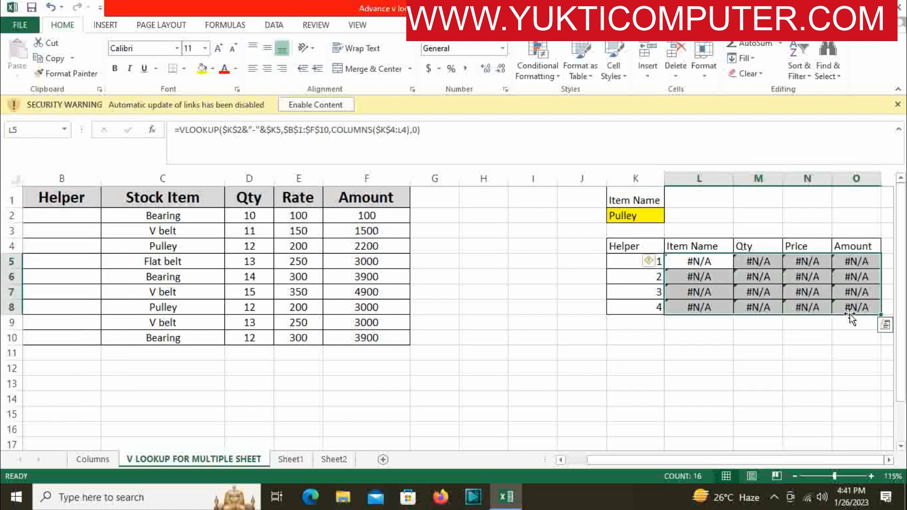
key("Delete")
left_click(437, 325)
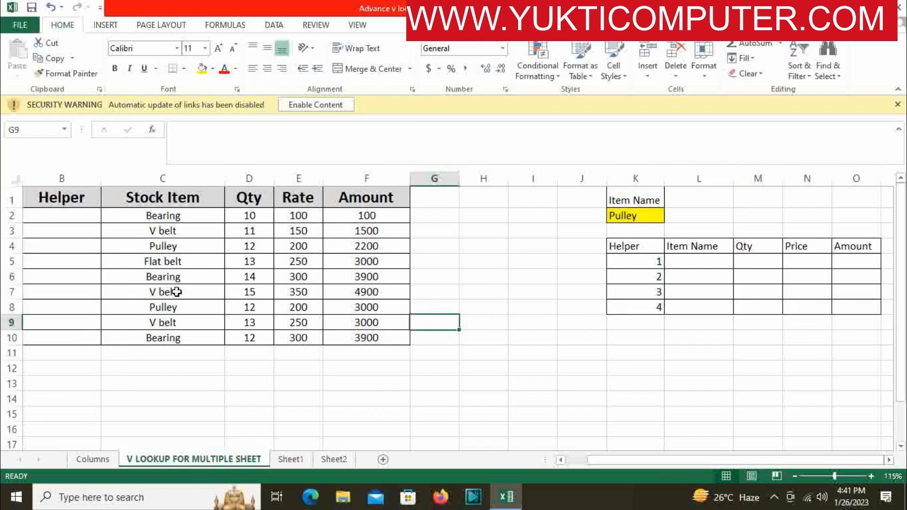
Start the helper formula in B2 with C2, a "-" separator joined by &, and the COUNTIF function.
left_click(71, 217)
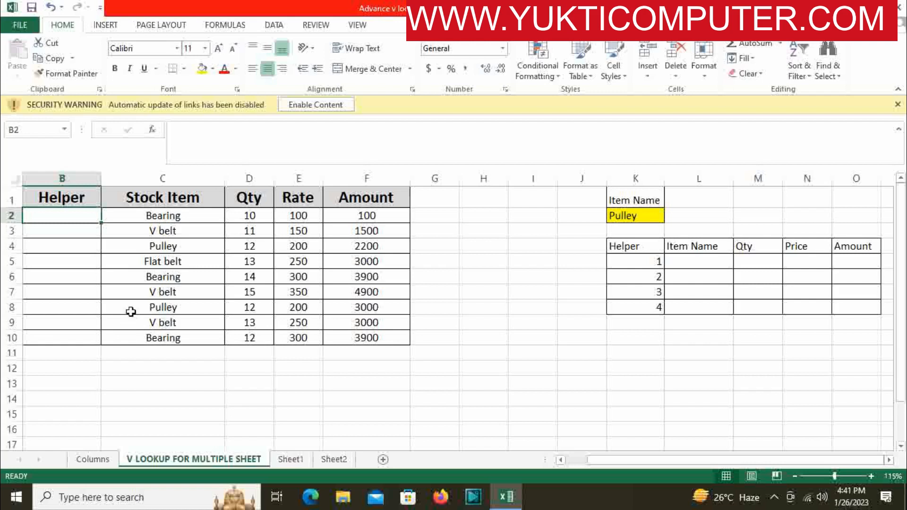
type("=")
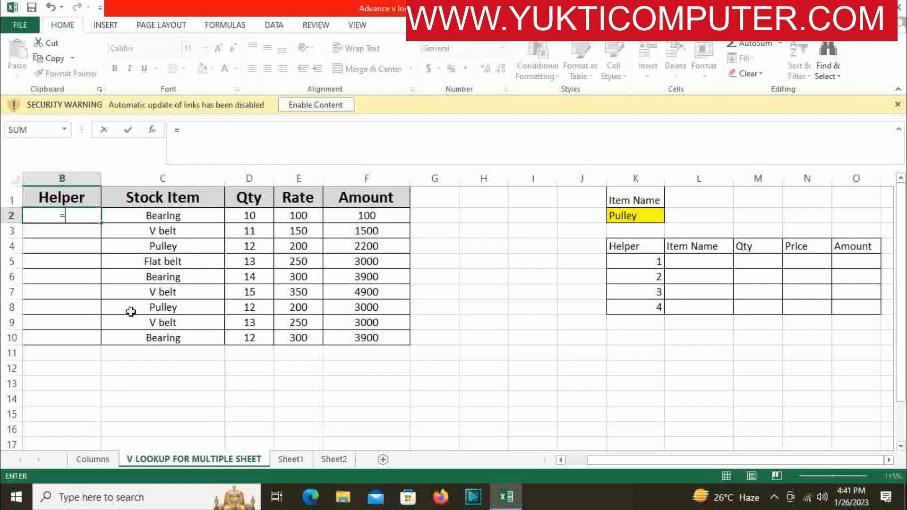
left_click(157, 216)
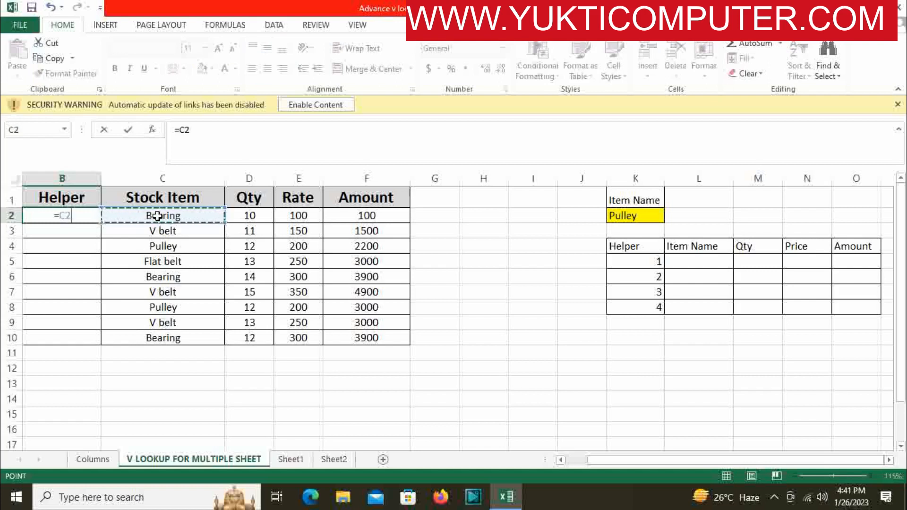
type("&")
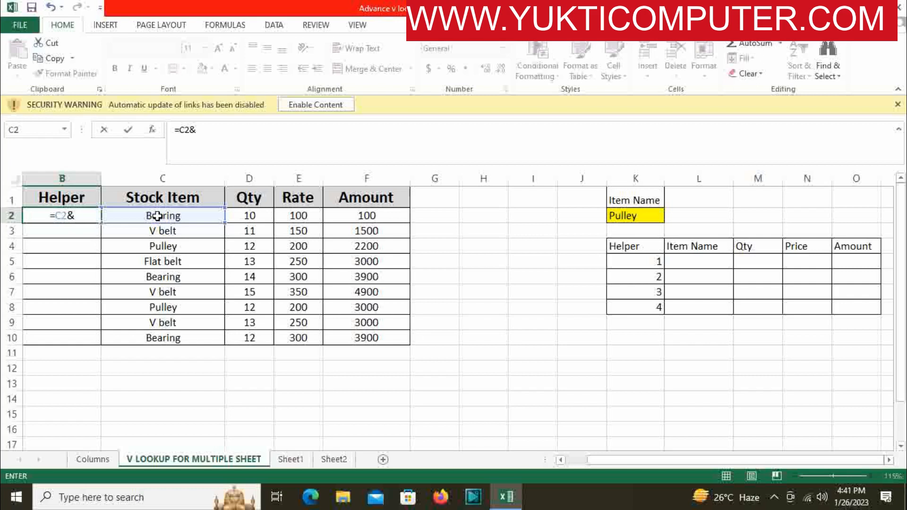
type("\"")
type("-\"counit")
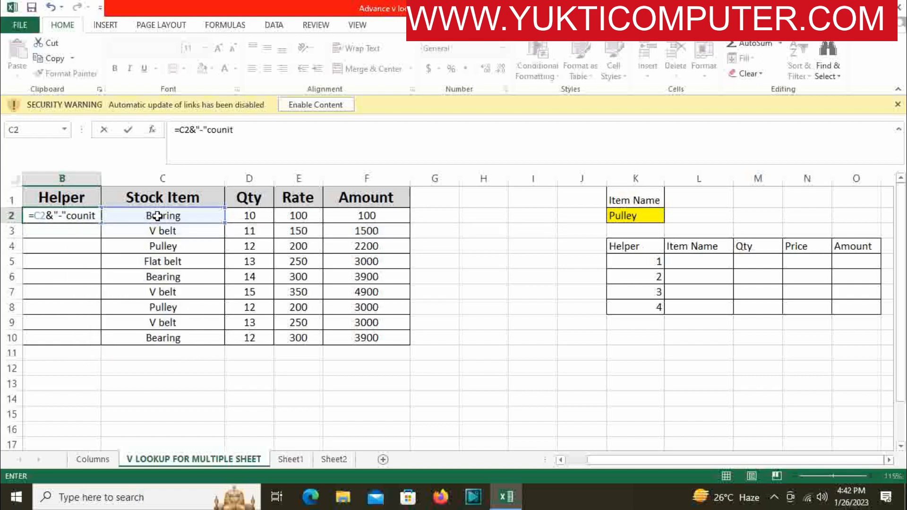
key("BackSpace")
key("BackSpace")
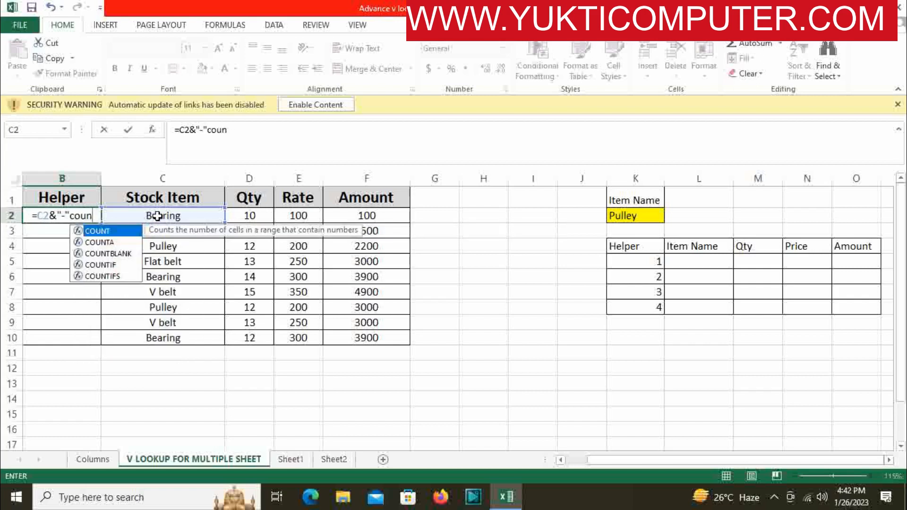
type("tif")
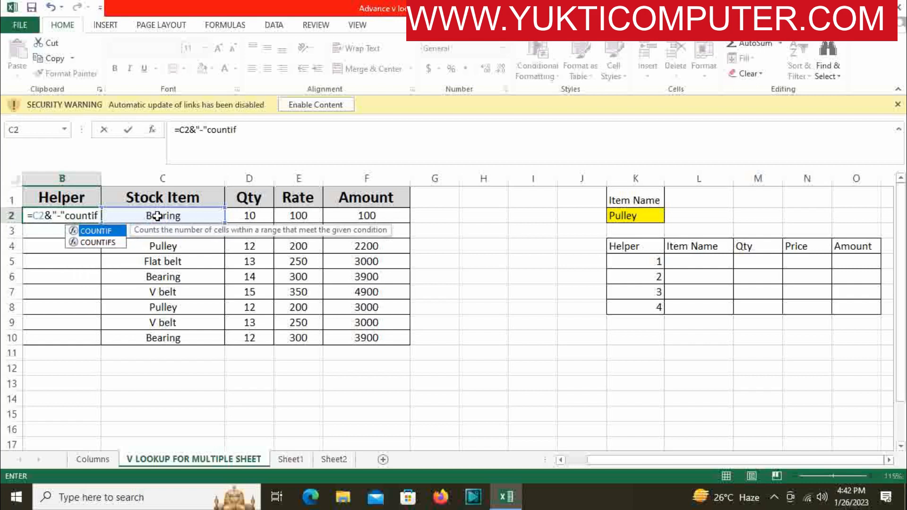
key("Tab")
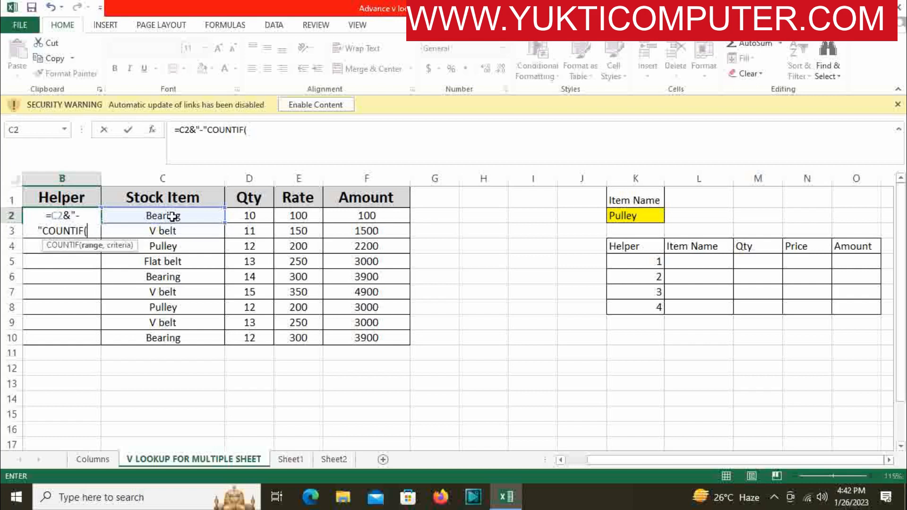
Give COUNTIF the expanding range $C$2:C2, with only the first reference made absolute.
left_click(173, 216)
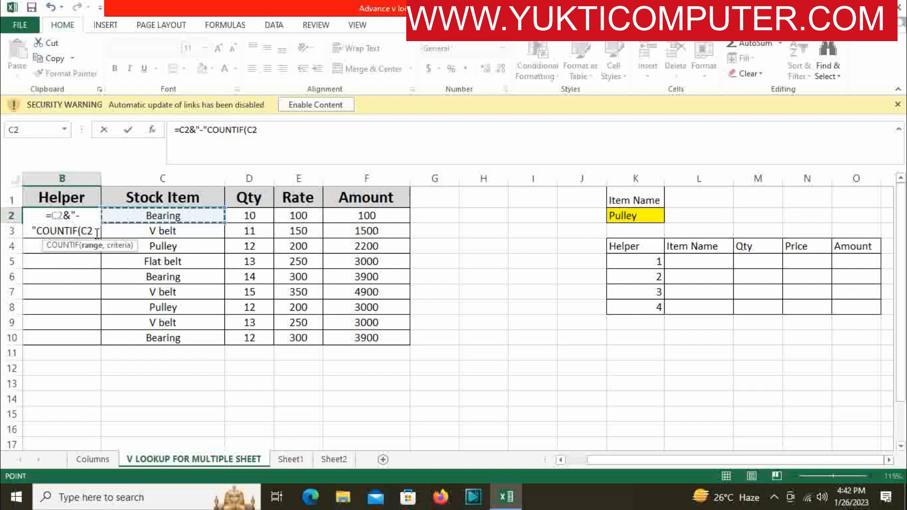
key("F8")
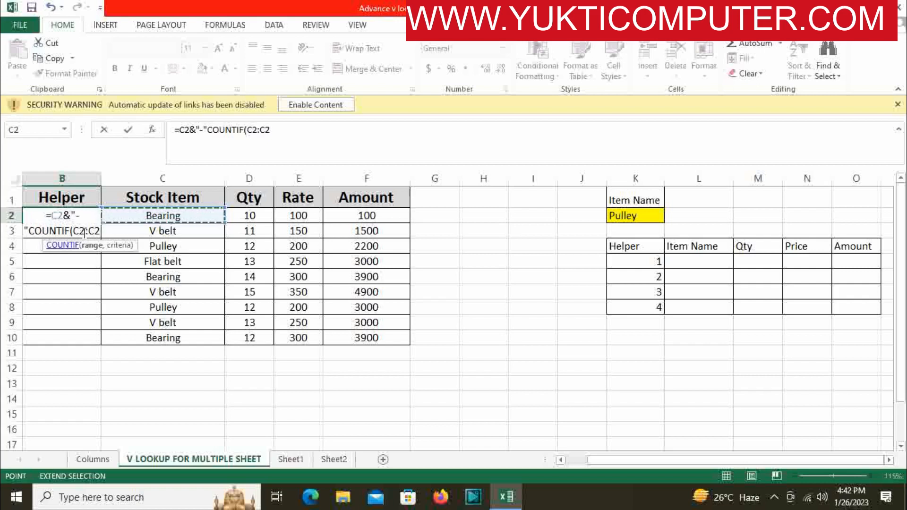
left_click(84, 231)
left_click(87, 232)
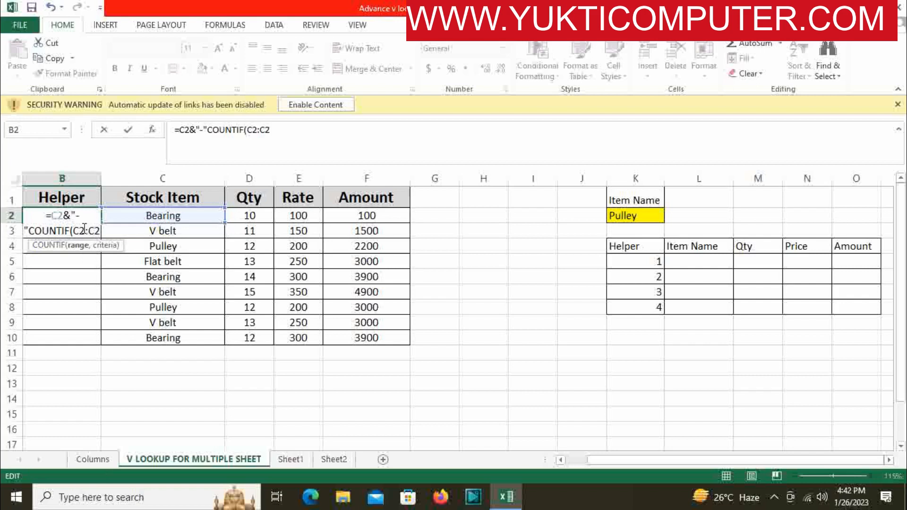
left_click_drag(84, 229, 74, 234)
key("F4")
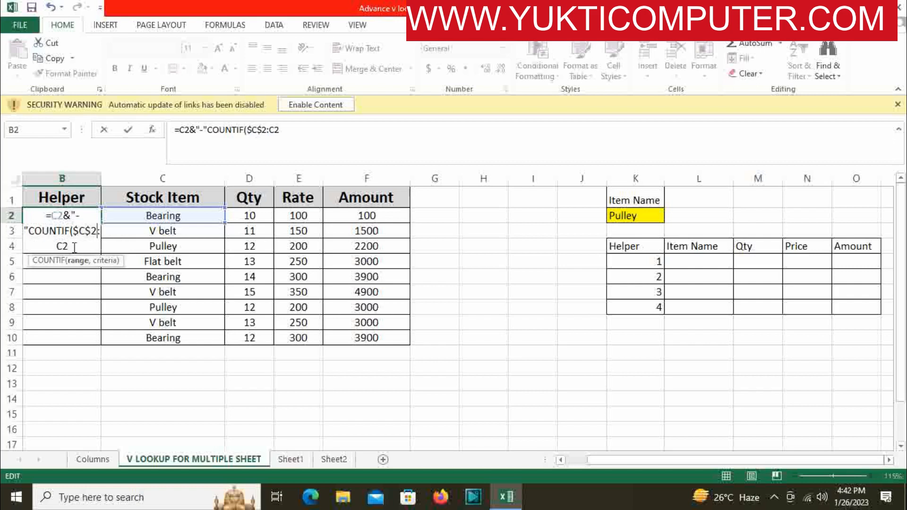
Set C2 as the COUNTIF criteria, add the & before COUNTIF, and enter B2 as =C2&"-"&COUNTIF($C$2:C2,C2).
type(",")
left_click(144, 213)
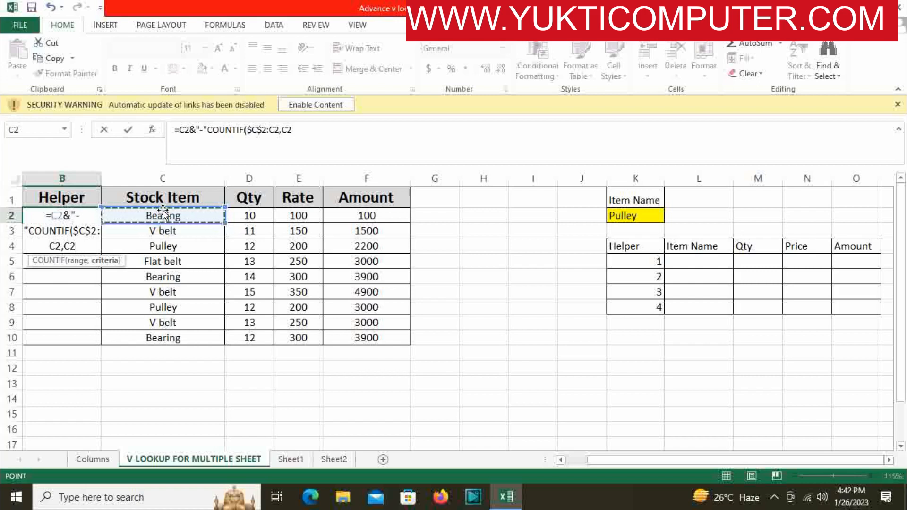
type(")")
key("Return")
key("Return")
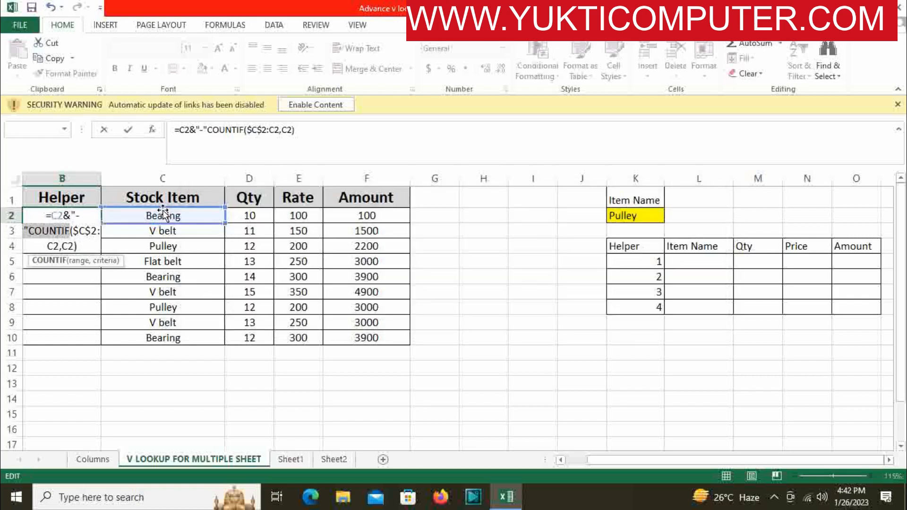
left_click(29, 232)
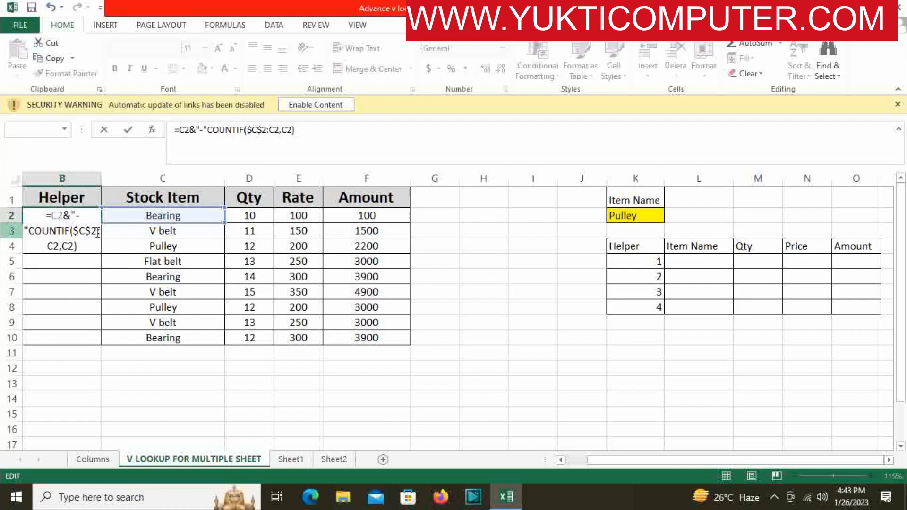
type("&")
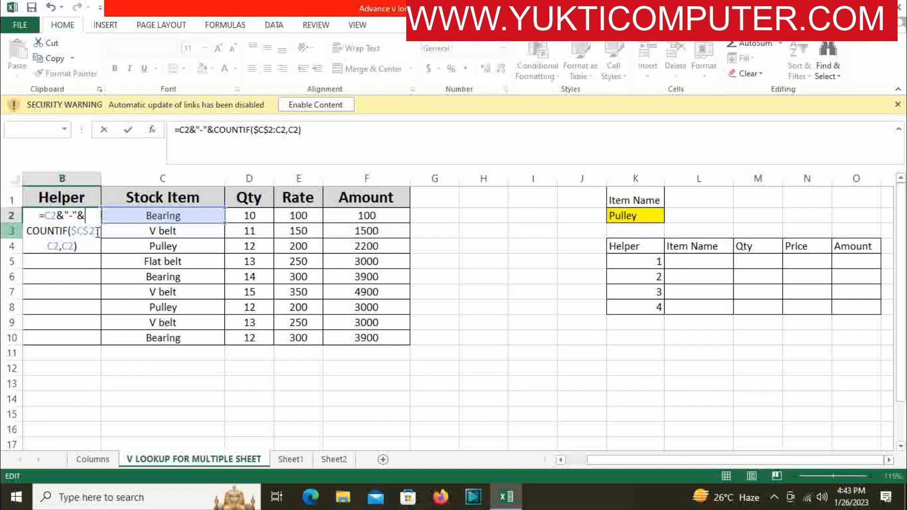
key("Return")
Review the helper formula in B2 and fill it down to B10.
left_click(83, 217)
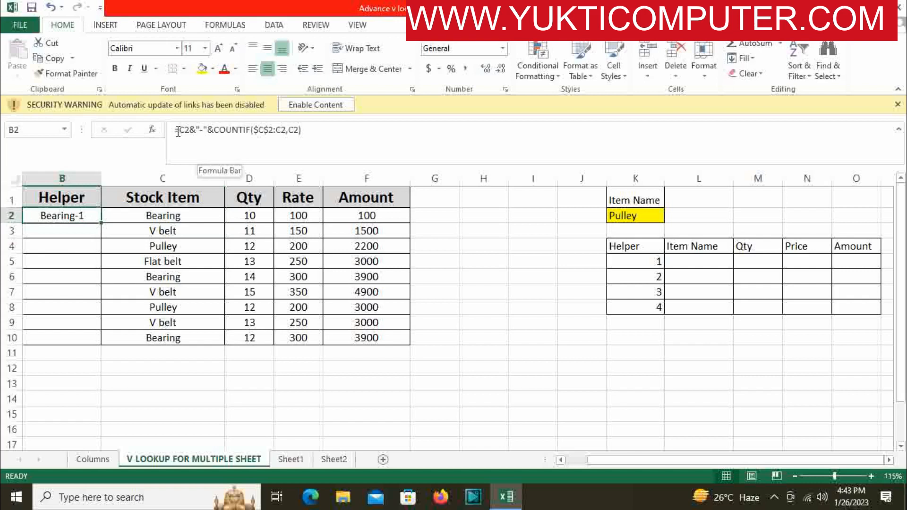
left_click_drag(177, 132, 328, 128)
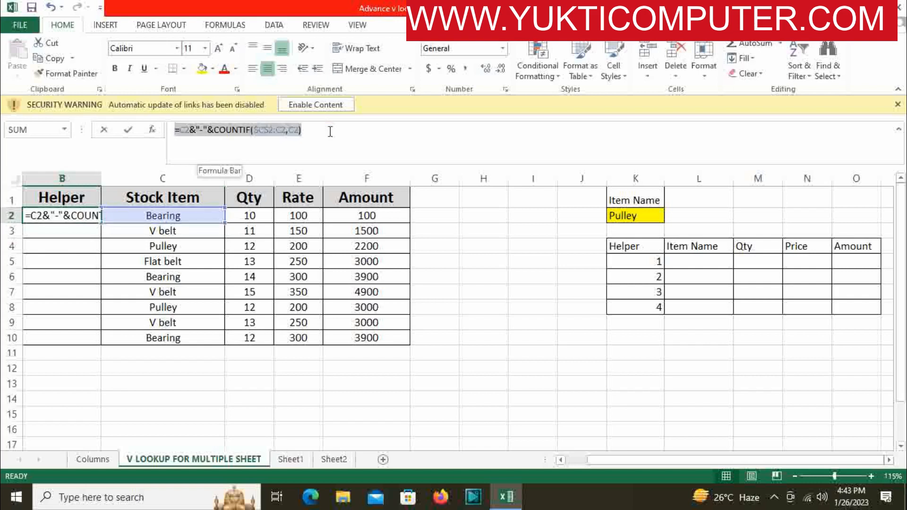
left_click(65, 220)
key("Escape")
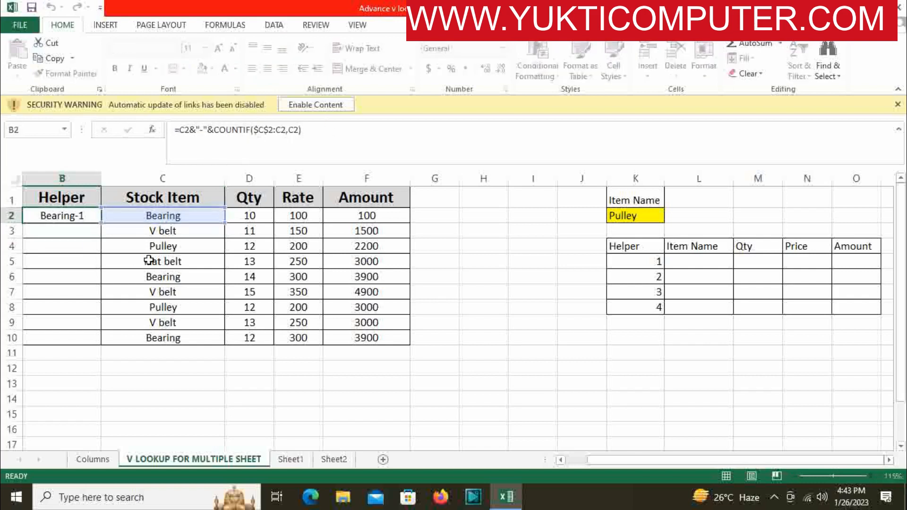
left_click_drag(101, 222, 102, 344)
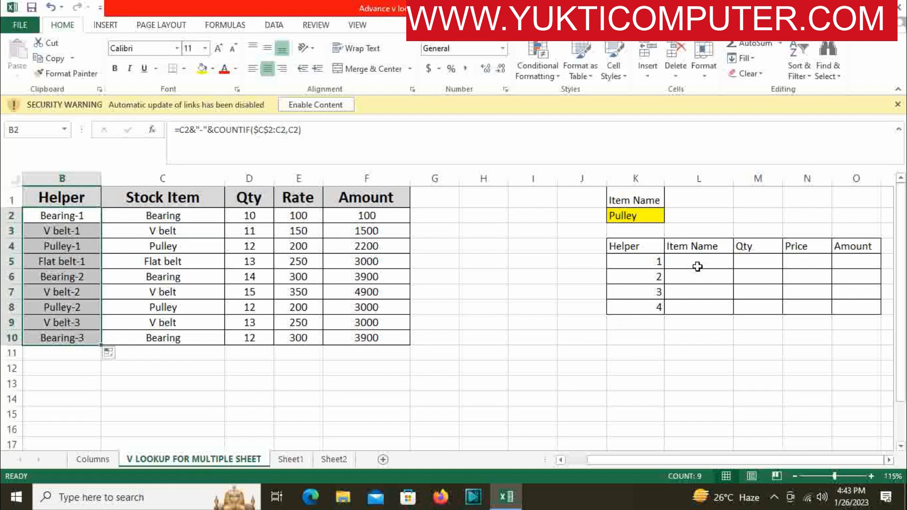
Copy the stock table headers B1:F1 over the result table headers starting at K4, and widen column L slightly.
left_click(697, 267)
left_click(80, 196)
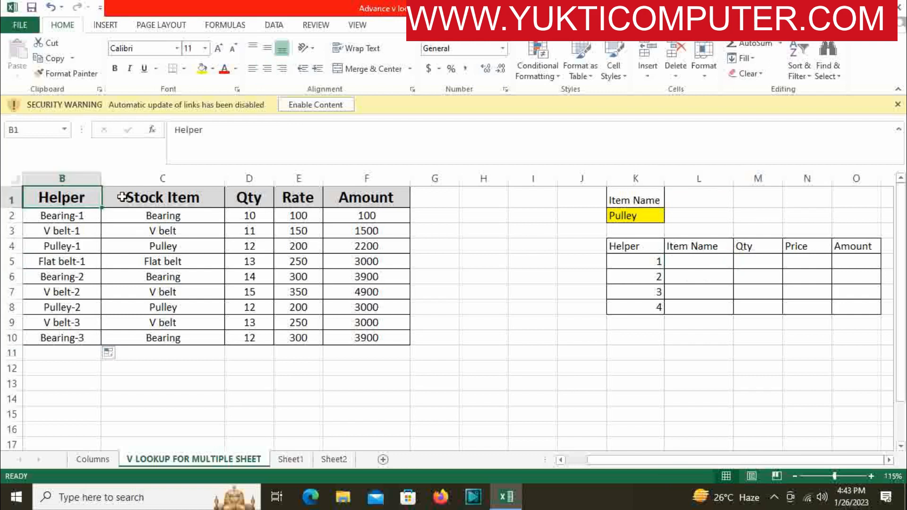
left_click_drag(122, 197, 384, 203)
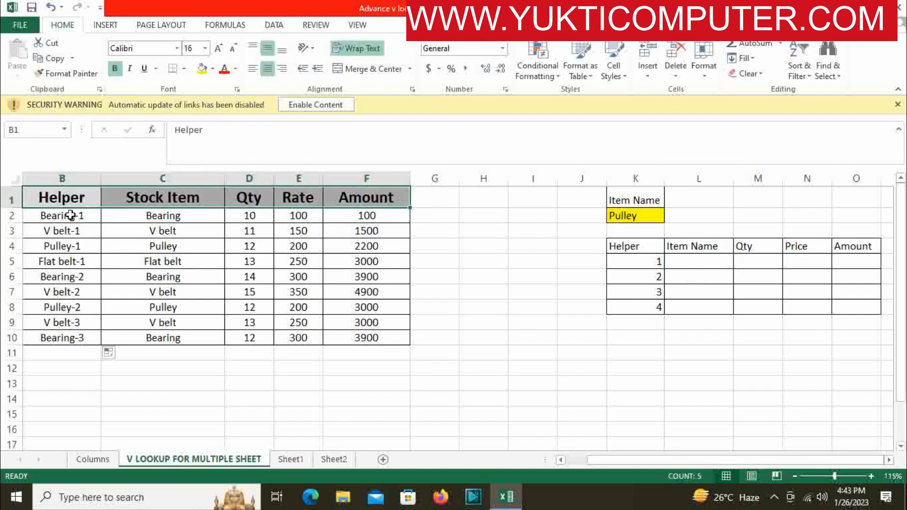
key("ctrl+c")
left_click(609, 242)
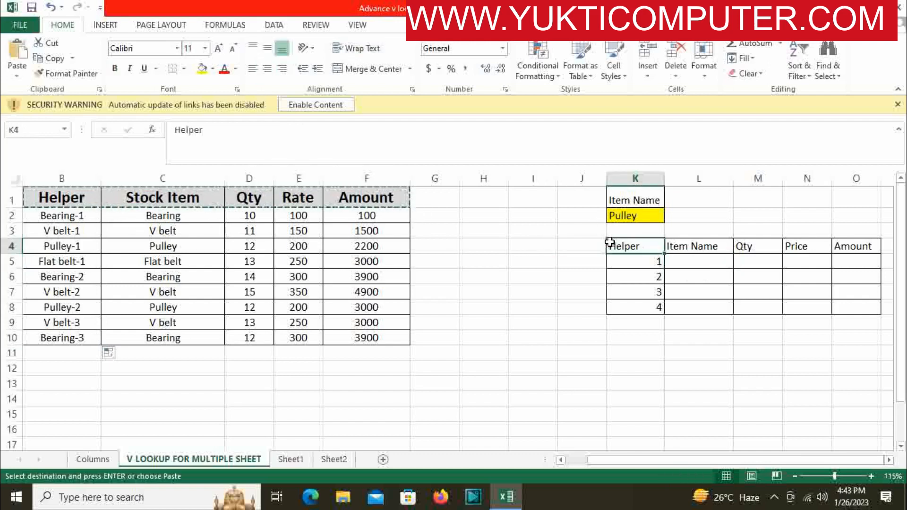
key("ctrl+v")
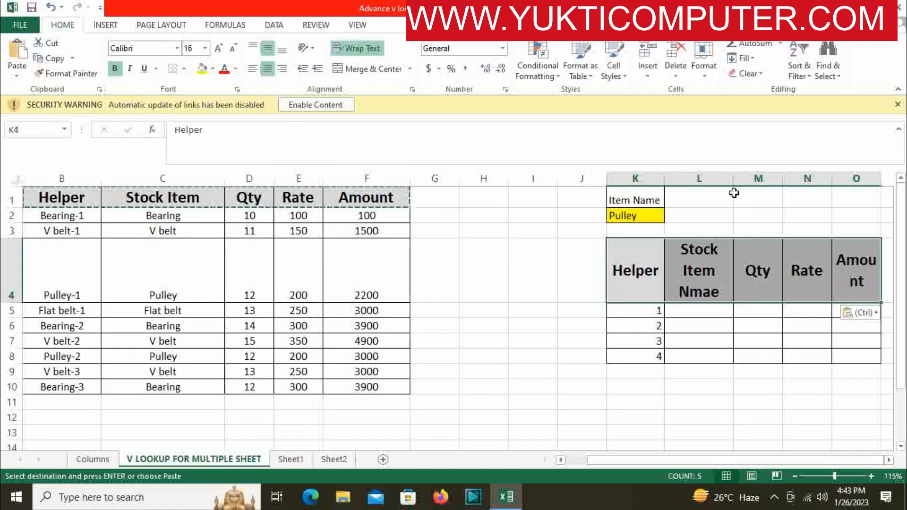
left_click_drag(733, 178, 744, 178)
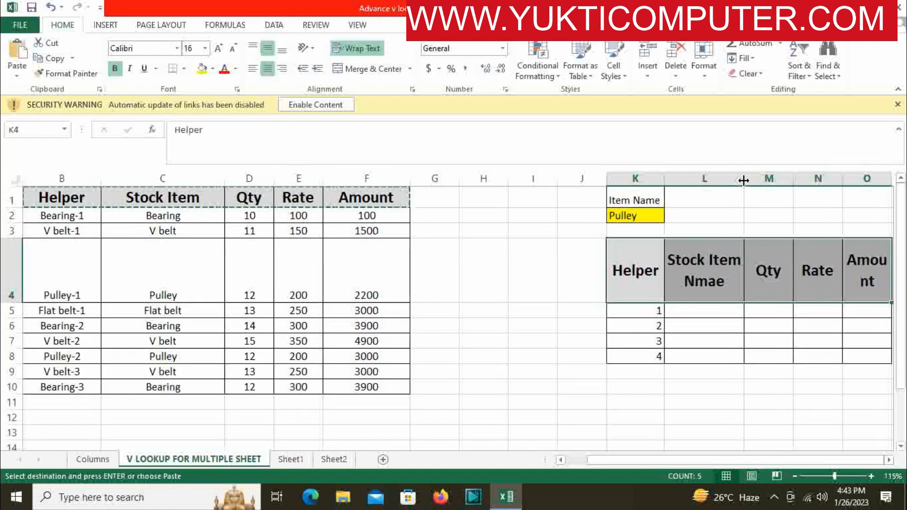
Start a VLOOKUP formula in L5 with the absolute reference $K$2 followed by & as the lookup value.
left_click(716, 314)
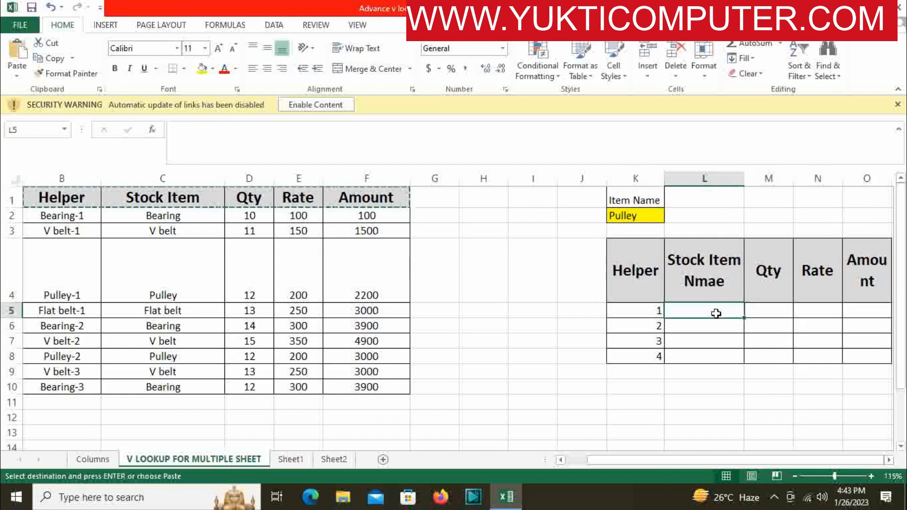
type("=v")
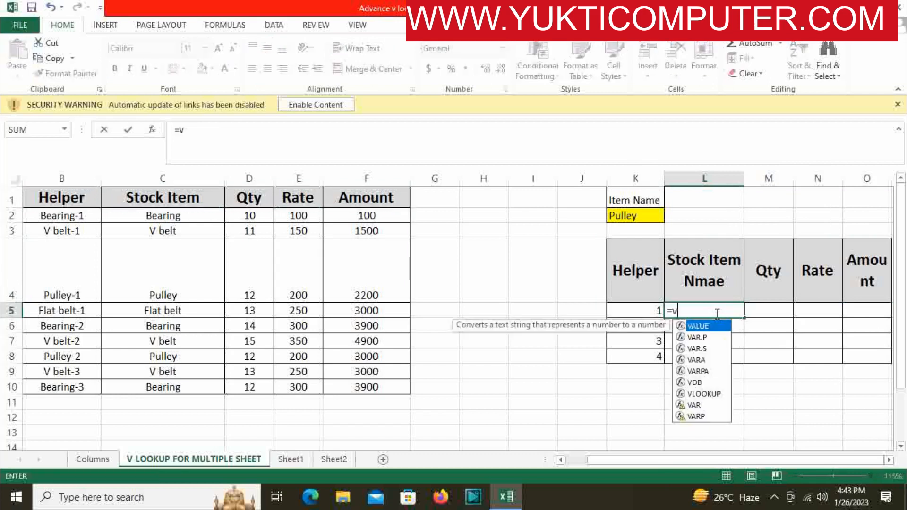
type("lo")
key("Tab")
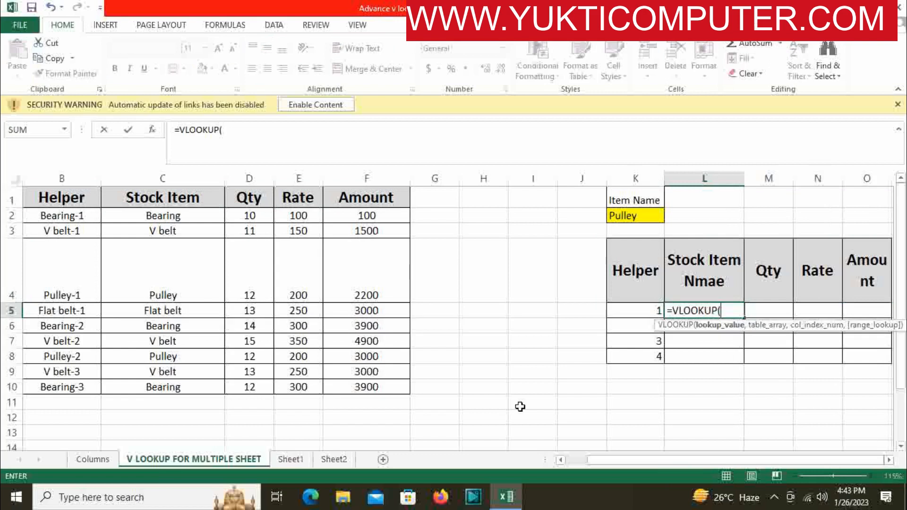
left_click(640, 217)
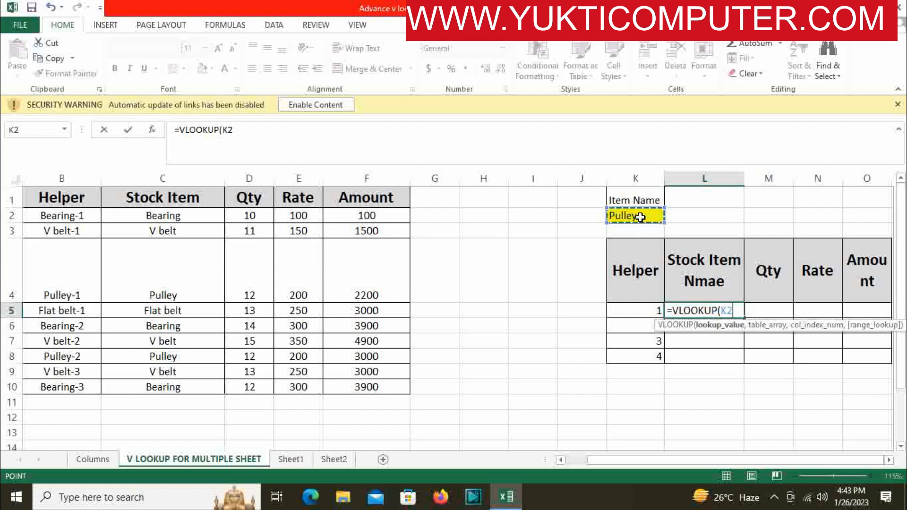
key("F4")
type("&")
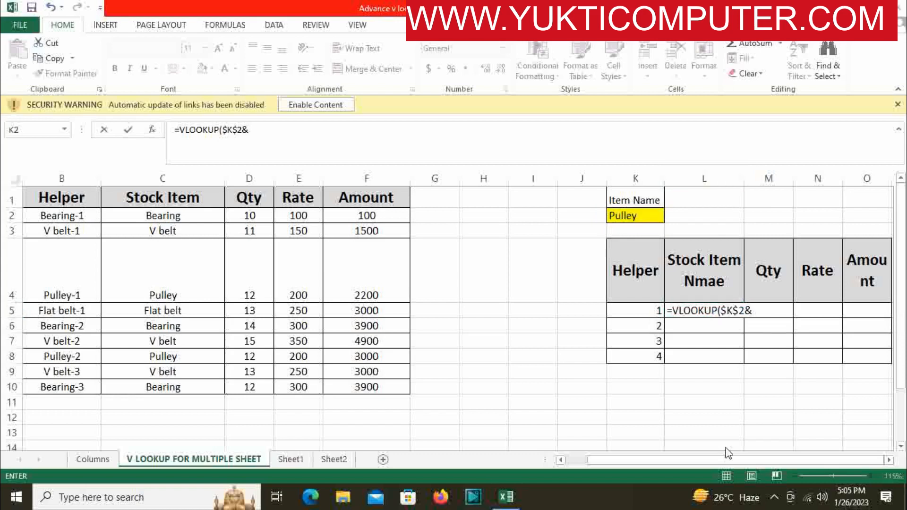
Complete the lookup value as $K$2&"-"&$K5, with only the column of K5 made absolute.
left_click(754, 311)
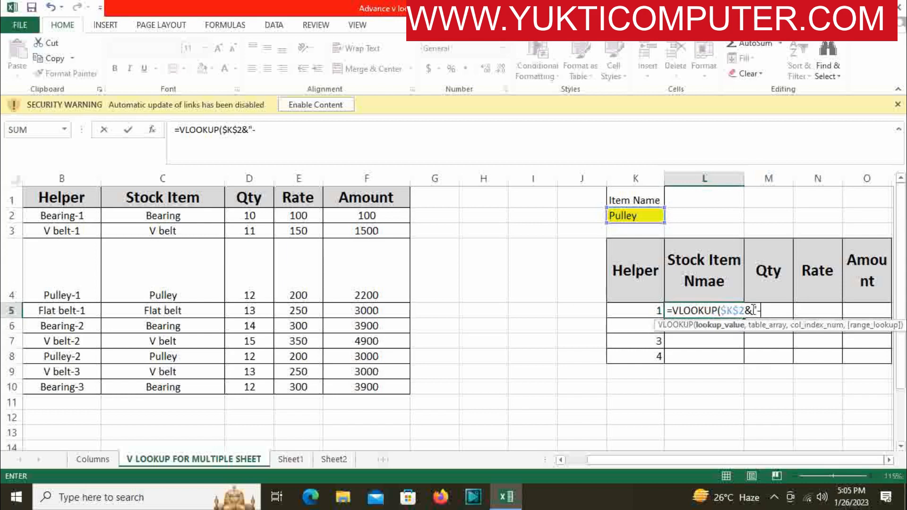
type("\"&")
left_click(632, 311)
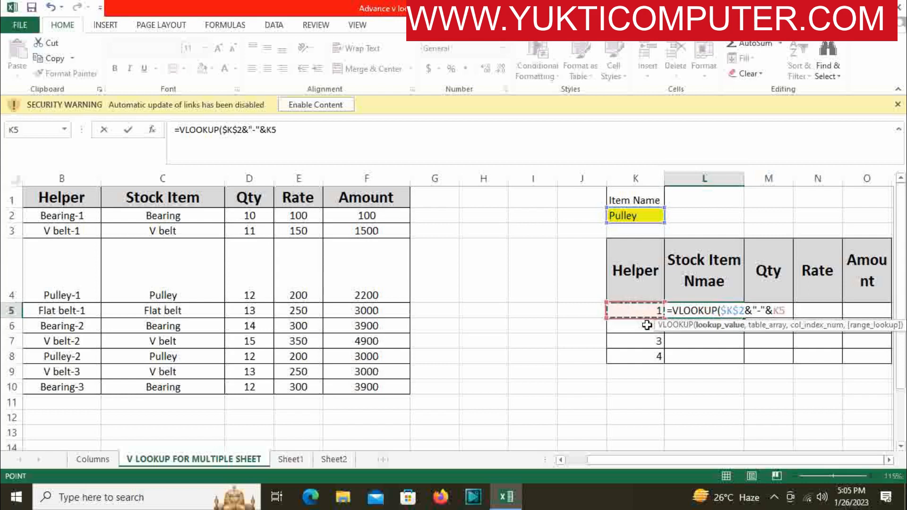
left_click(770, 312)
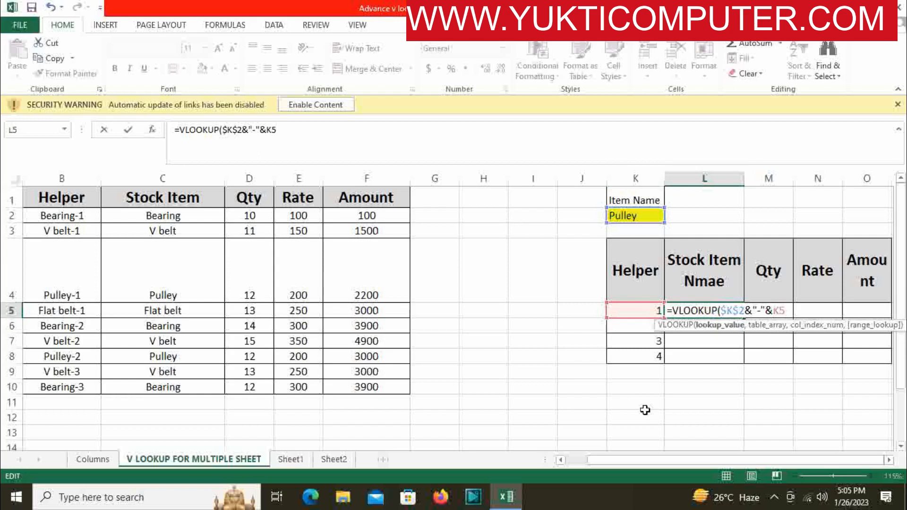
type("&")
key("BackSpace")
type("$K5,")
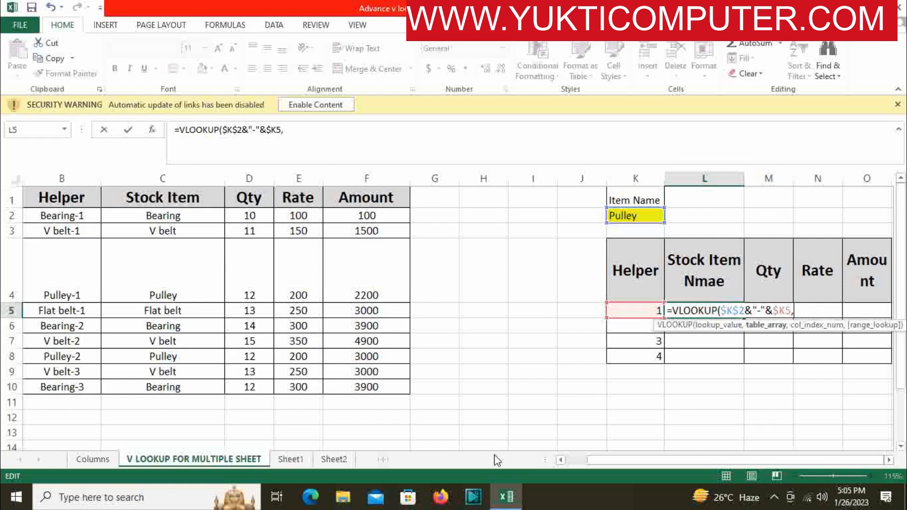
Set the VLOOKUP table array to $B$1:$F$10 and insert the COLUMNS function as the column index.
left_click_drag(54, 196, 378, 387)
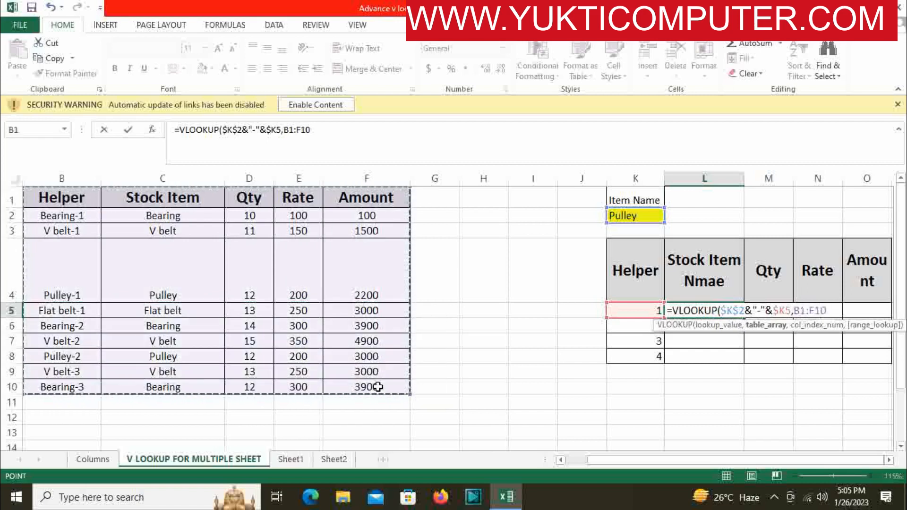
key("F4")
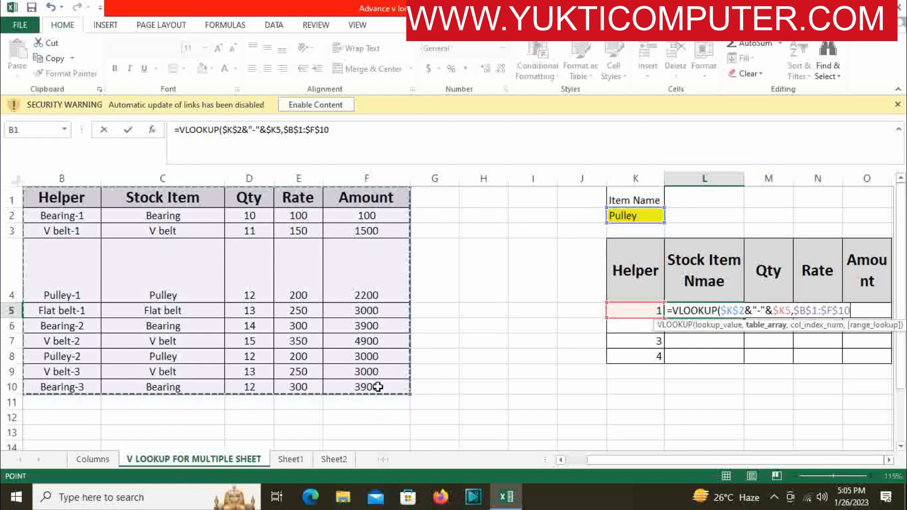
type(",count")
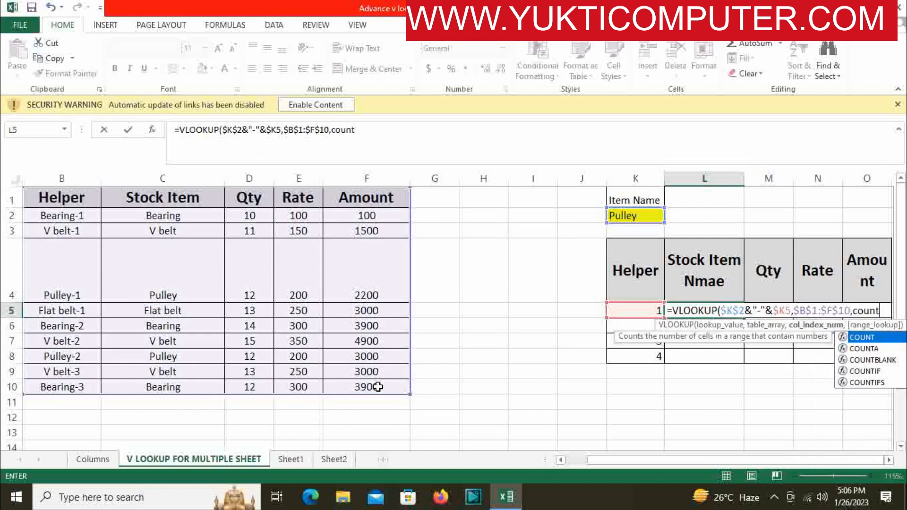
key("BackSpace")
key("BackSpace")
key("BackSpace")
key("BackSpace")
type("olum")
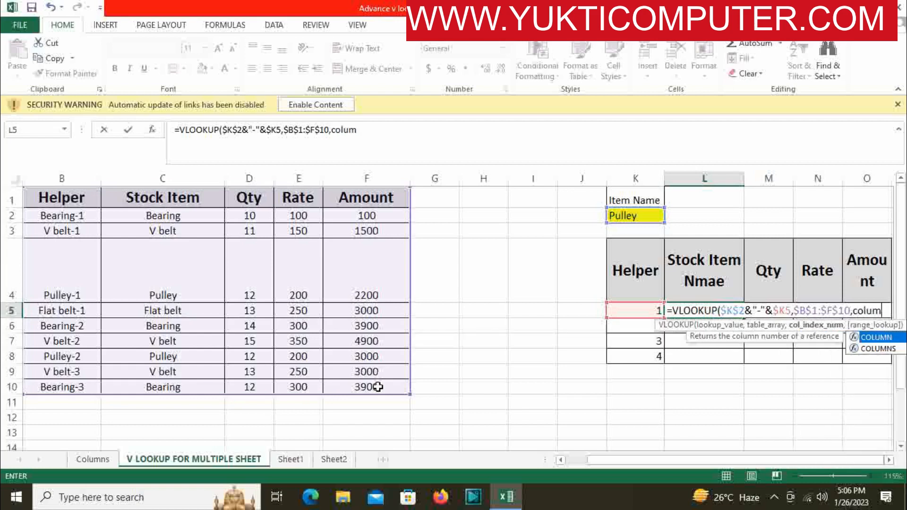
key("Down")
key("Tab")
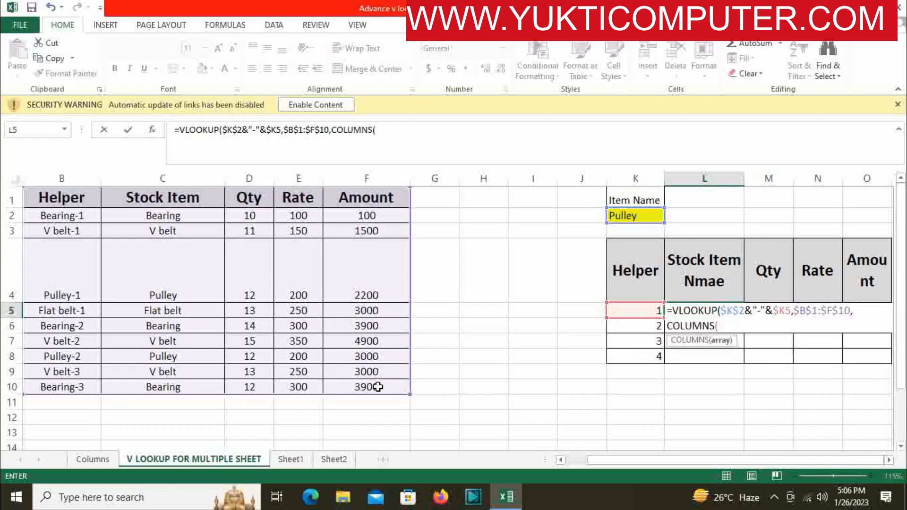
Give COLUMNS the expanding range $K$4:L4, with only the first reference made absolute.
left_click(647, 270)
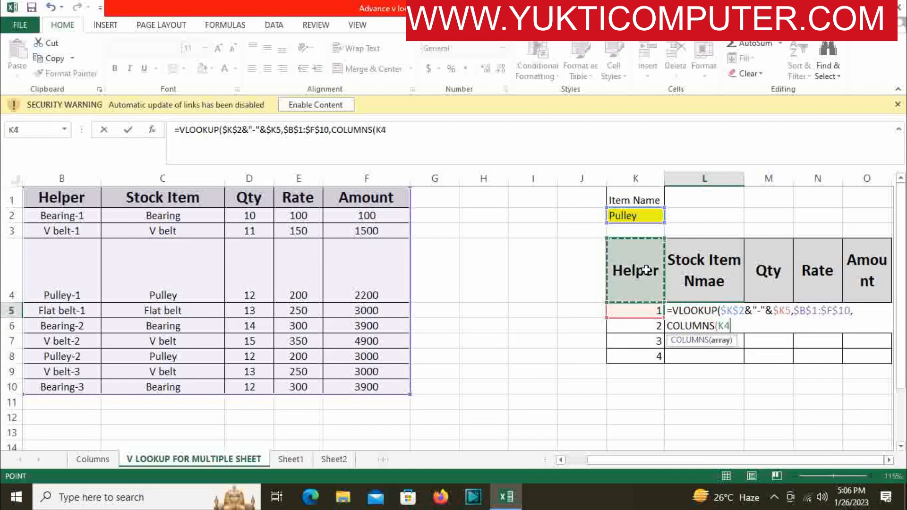
left_click_drag(647, 270, 670, 270)
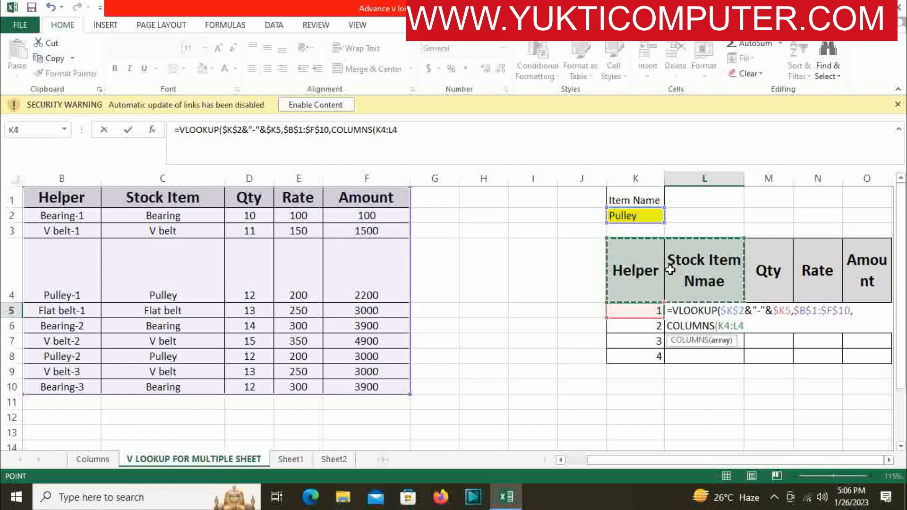
double_click(721, 326)
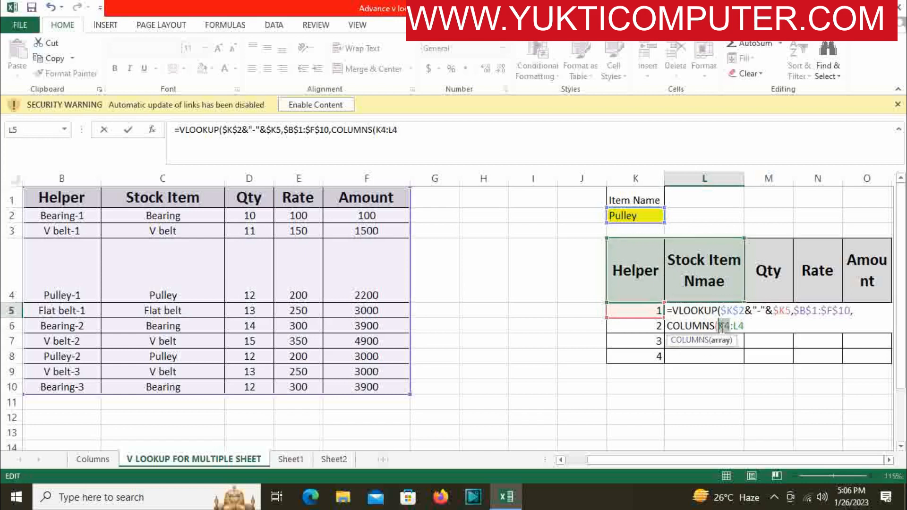
key("F4")
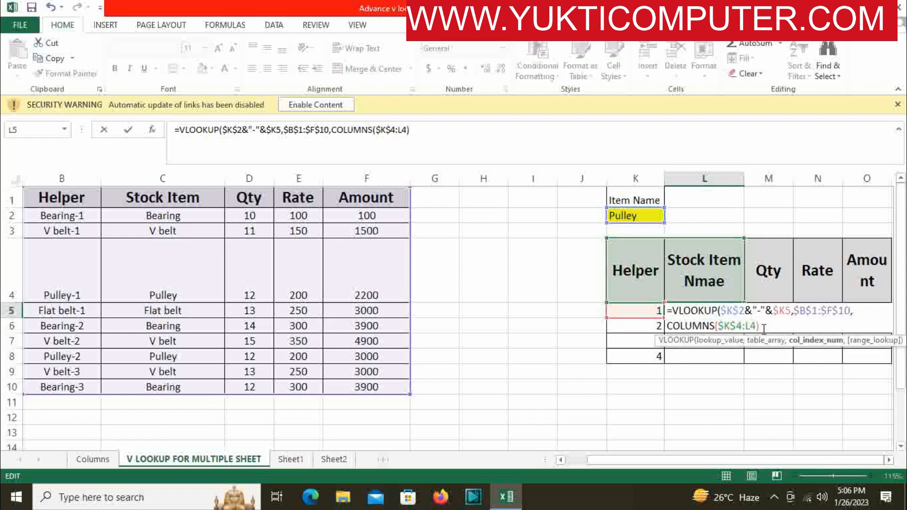
Finish the VLOOKUP with match type 0, accept the closing-bracket correction, and fill the formula from L5 through O8.
type(",")
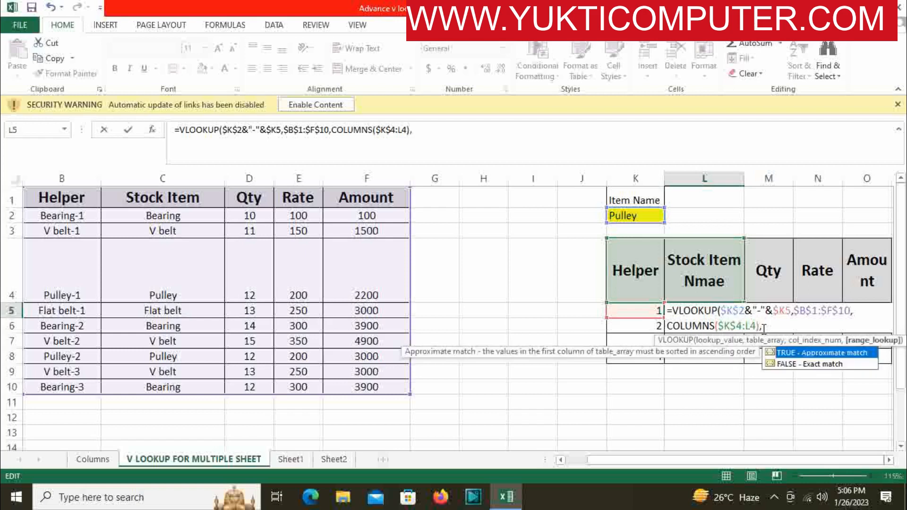
type("0")
key("Return")
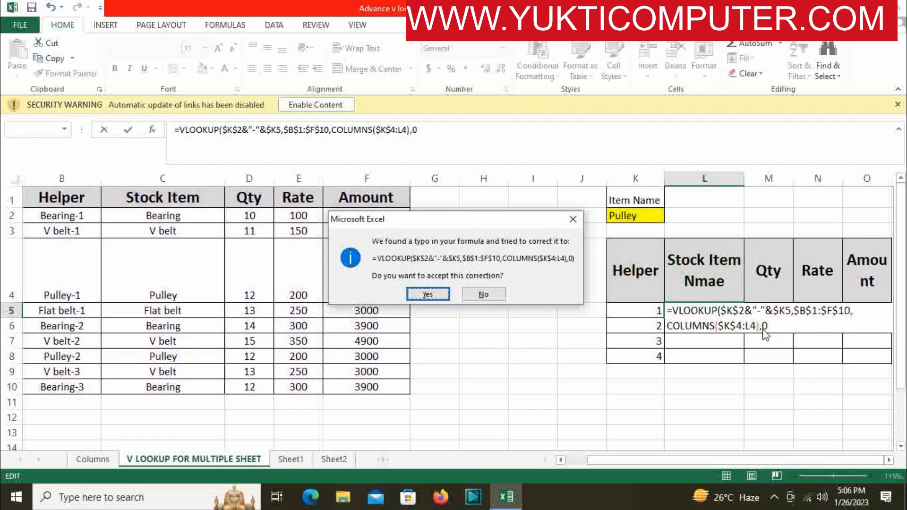
key("Return")
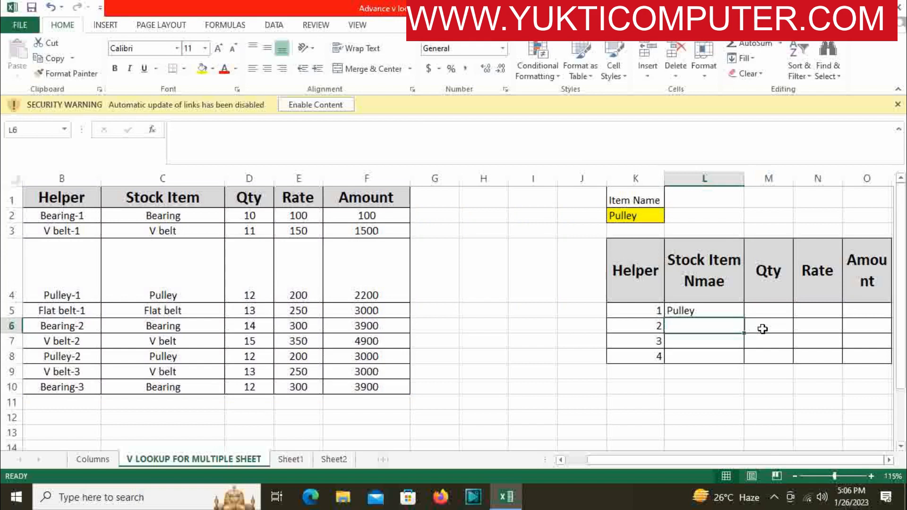
left_click(709, 311)
left_click_drag(742, 318, 632, 360)
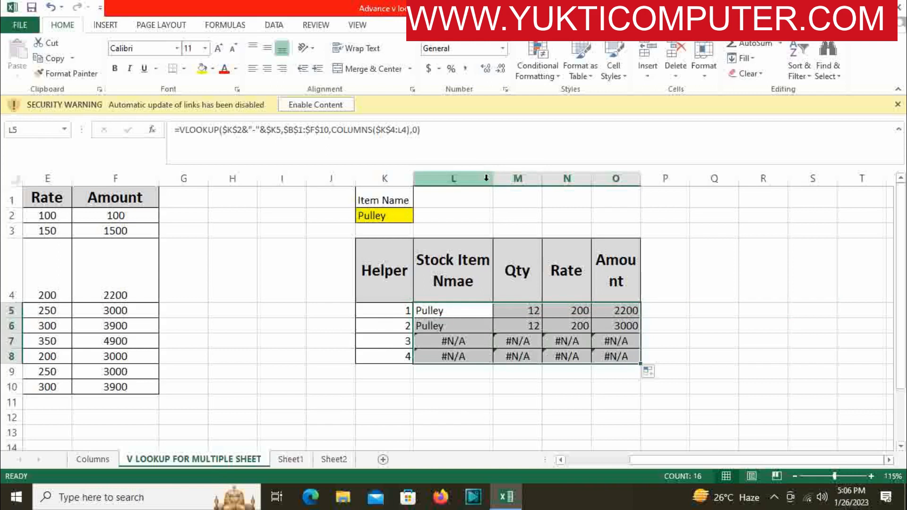
Widen column L to fit its header on one line and reduce row 4 to the height of the other data rows.
left_click_drag(493, 179, 557, 180)
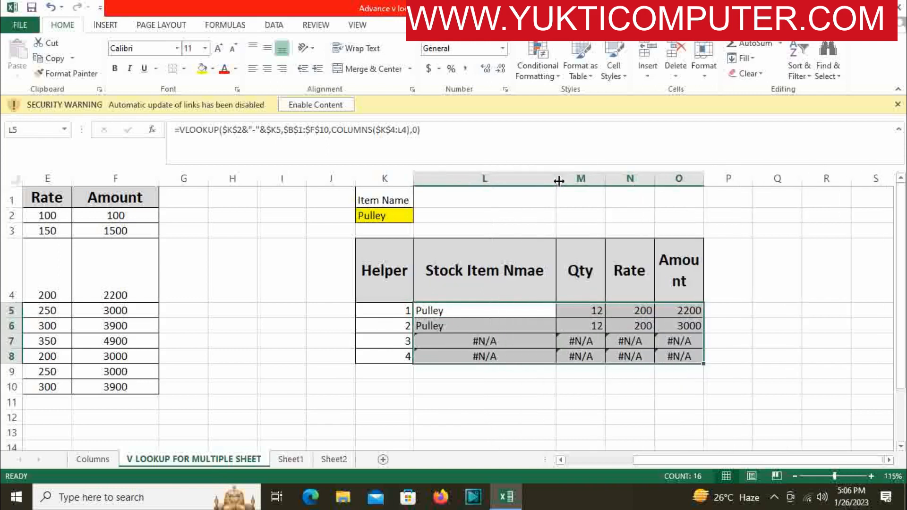
double_click(8, 302)
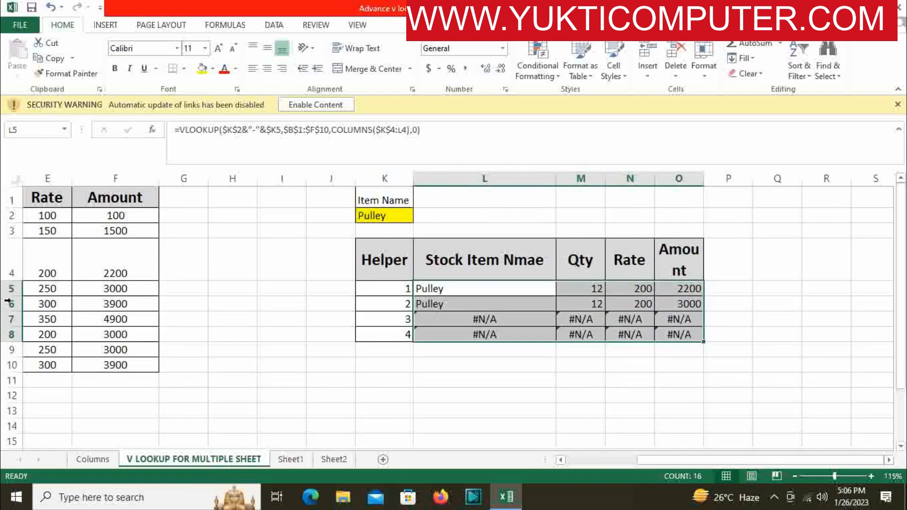
left_click_drag(11, 304, 12, 274)
left_click(325, 383)
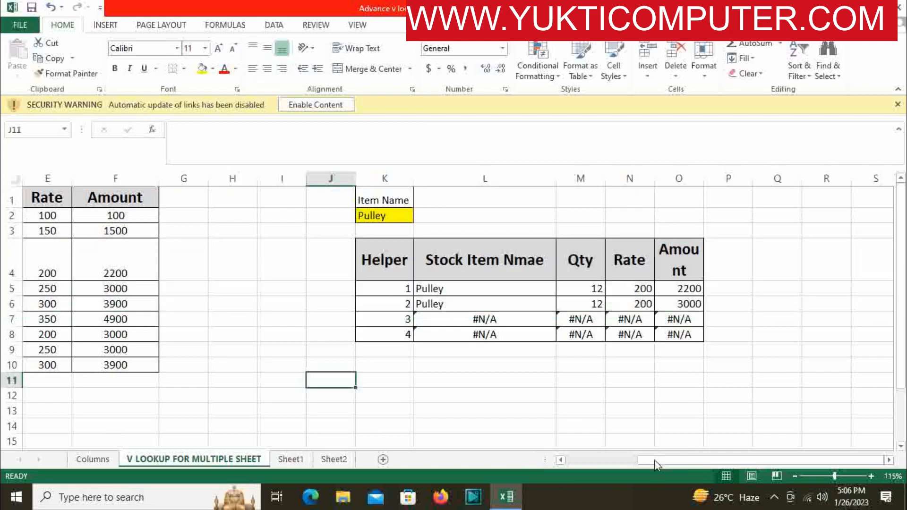
left_click_drag(654, 460, 507, 460)
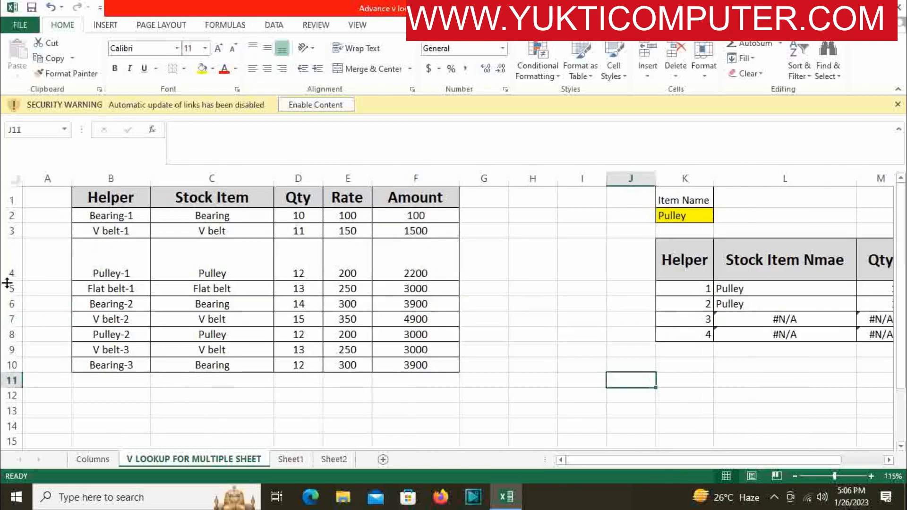
left_click_drag(7, 283, 8, 254)
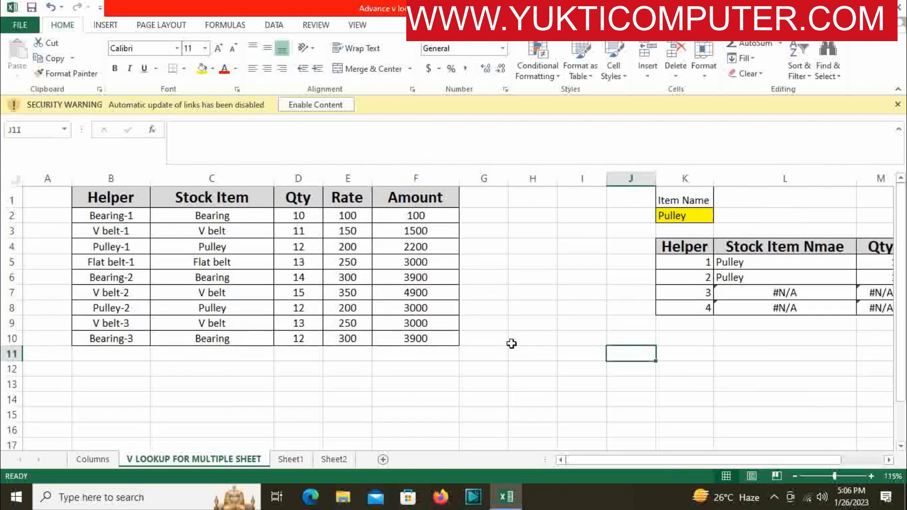
Center the lookup results in L5:O8 horizontally.
scroll(810, 439, "right", 2)
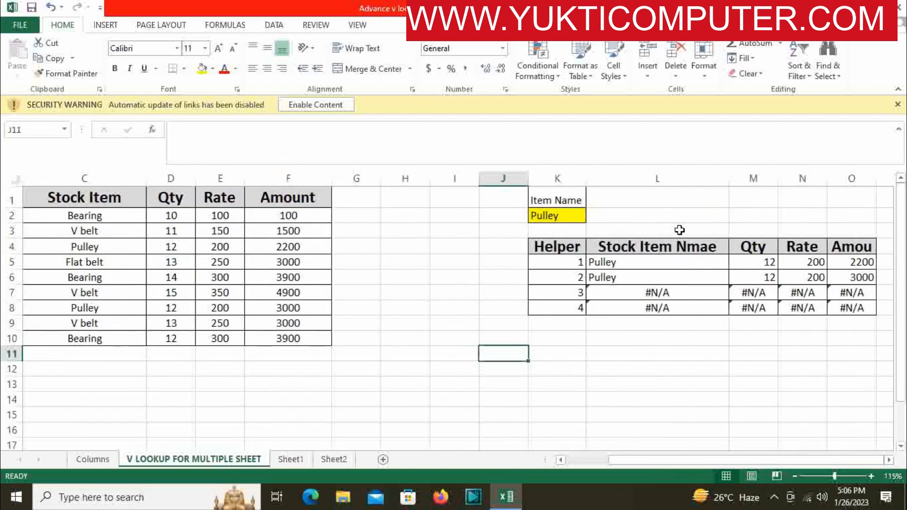
left_click_drag(685, 264, 839, 307)
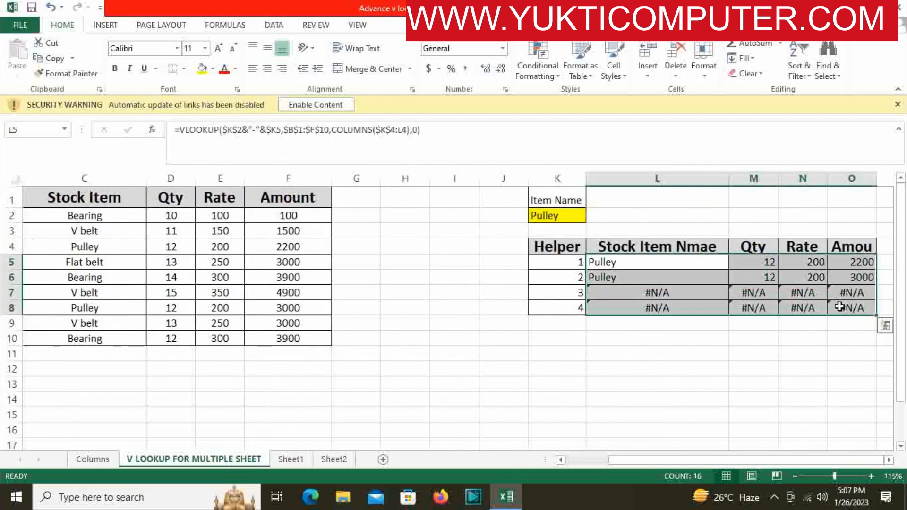
left_click(267, 68)
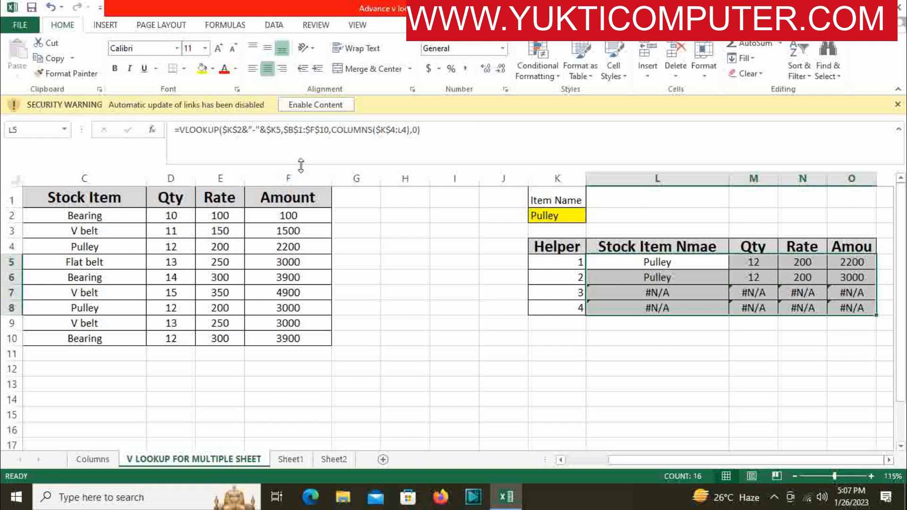
Change the item name in K2 to Bearing and check the records returned in the result table.
left_click(699, 352)
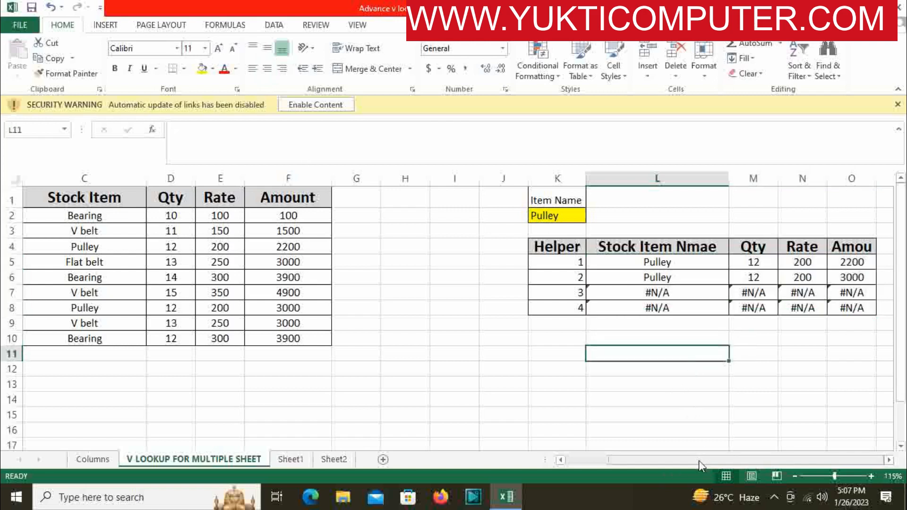
left_click_drag(698, 460, 658, 460)
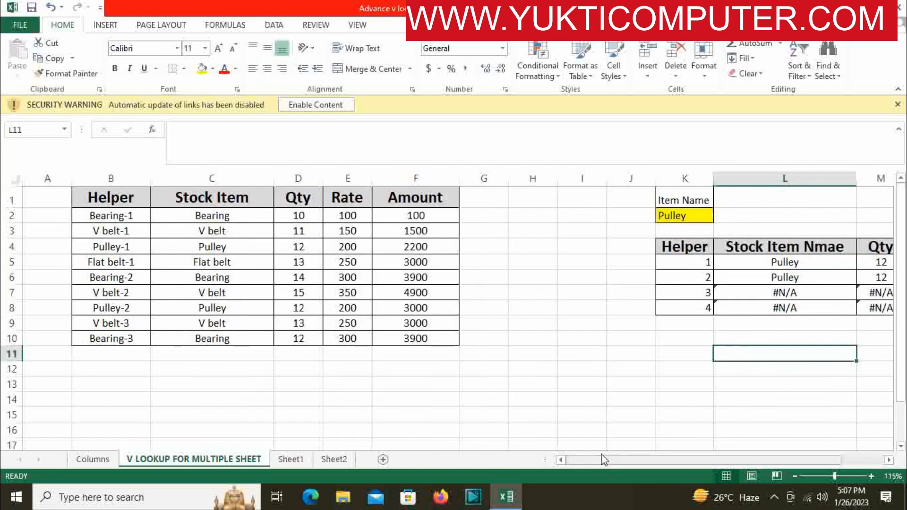
left_click(693, 219)
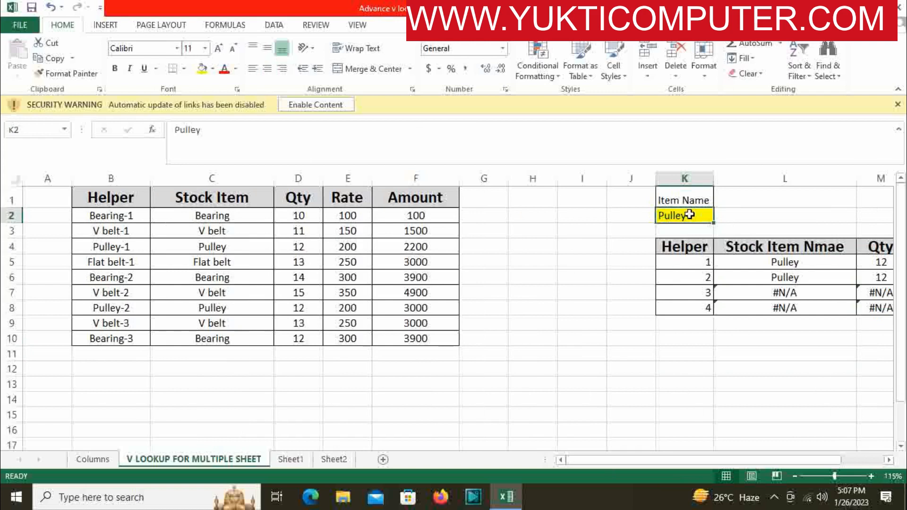
type("Bera")
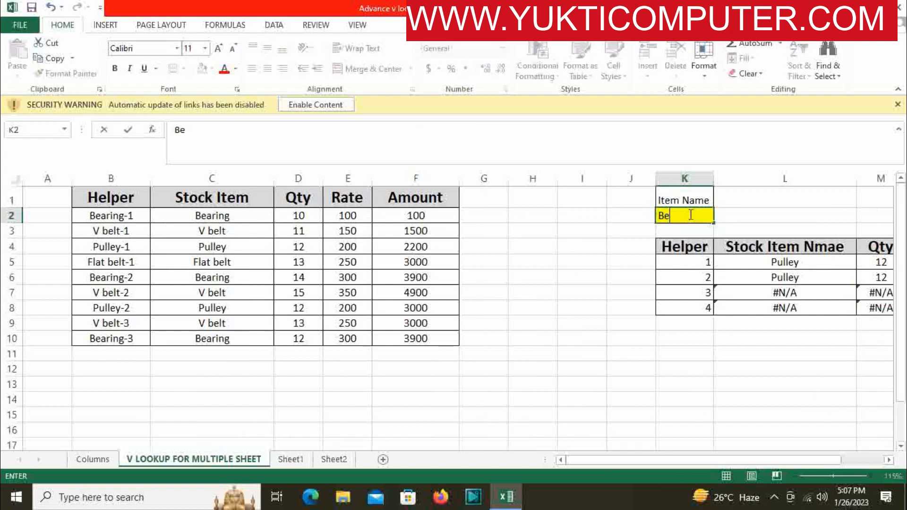
type("ing")
key("Return")
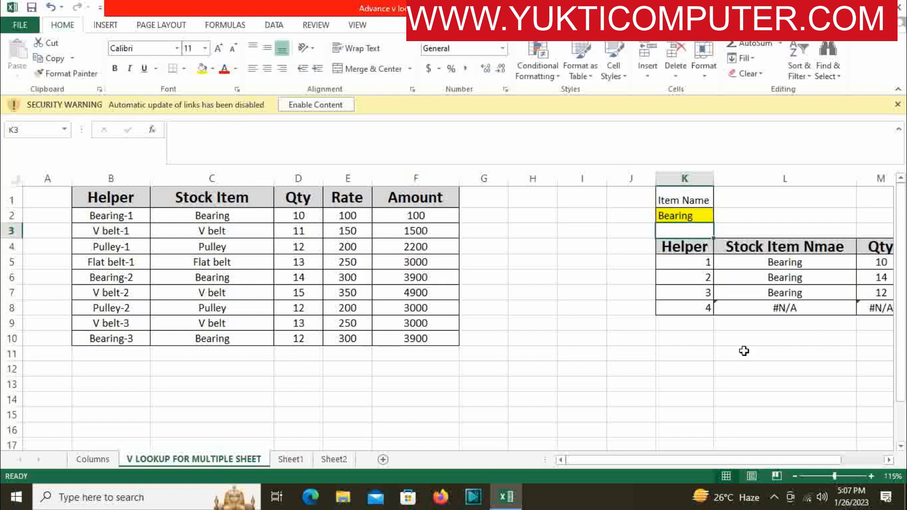
left_click_drag(748, 462, 793, 456)
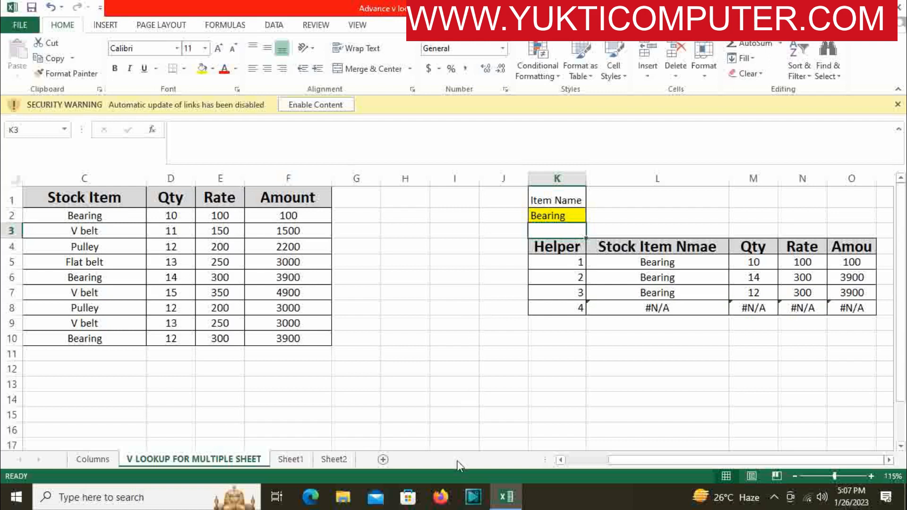
left_click_drag(688, 462, 645, 462)
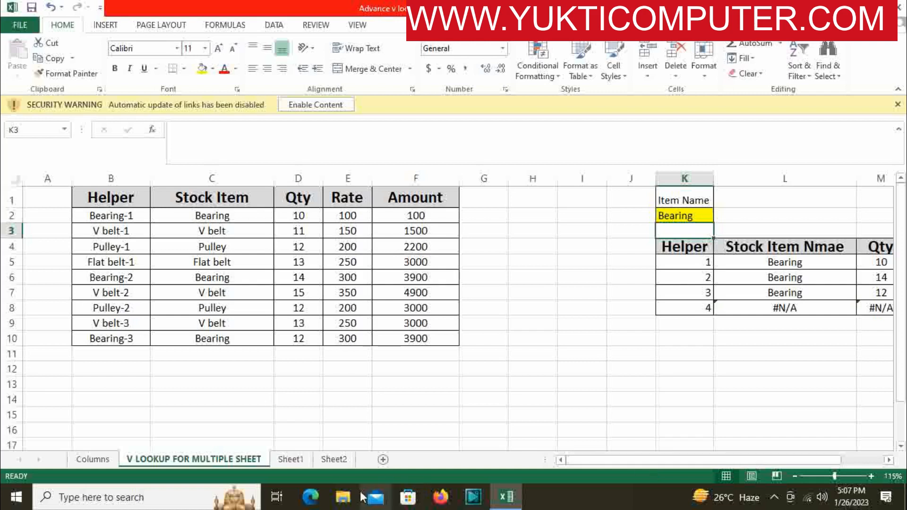
Compare the student name and Remark columns of the attendance tables on Sheet1 and Sheet2.
left_click(293, 464)
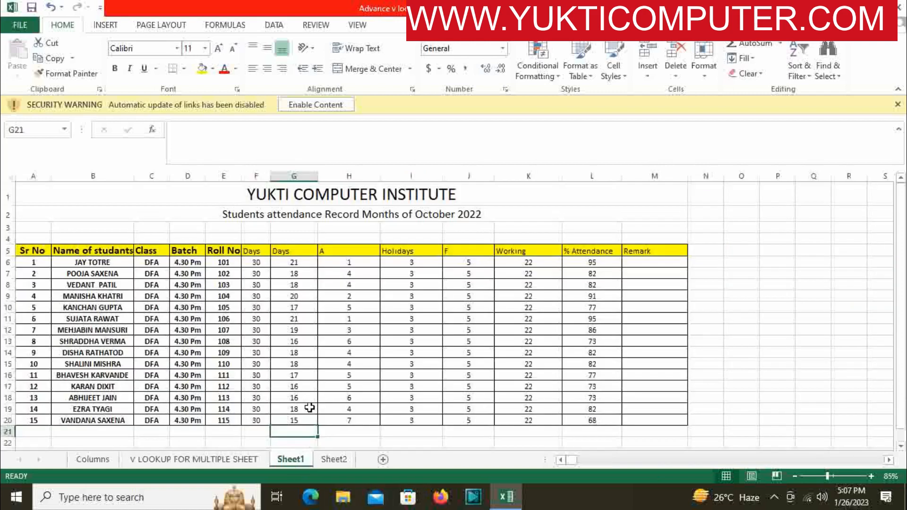
left_click_drag(644, 261, 648, 422)
left_click(351, 456)
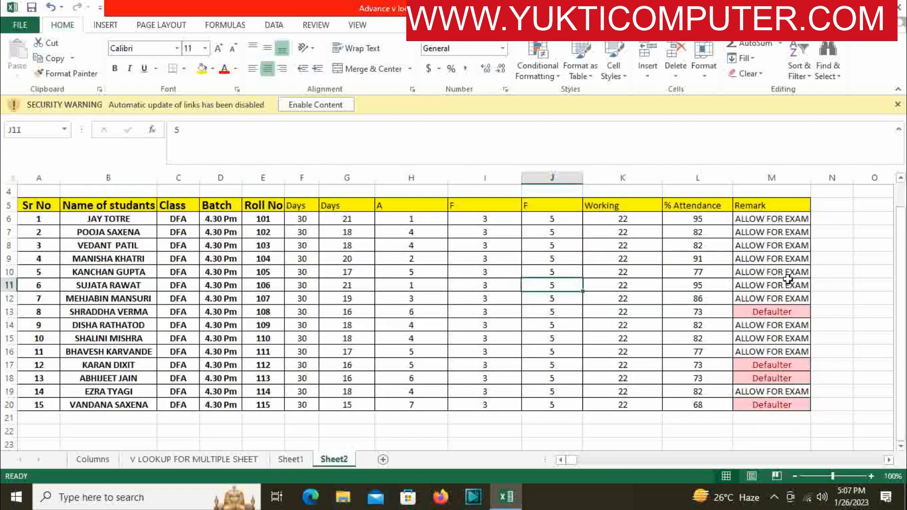
left_click_drag(769, 220, 775, 392)
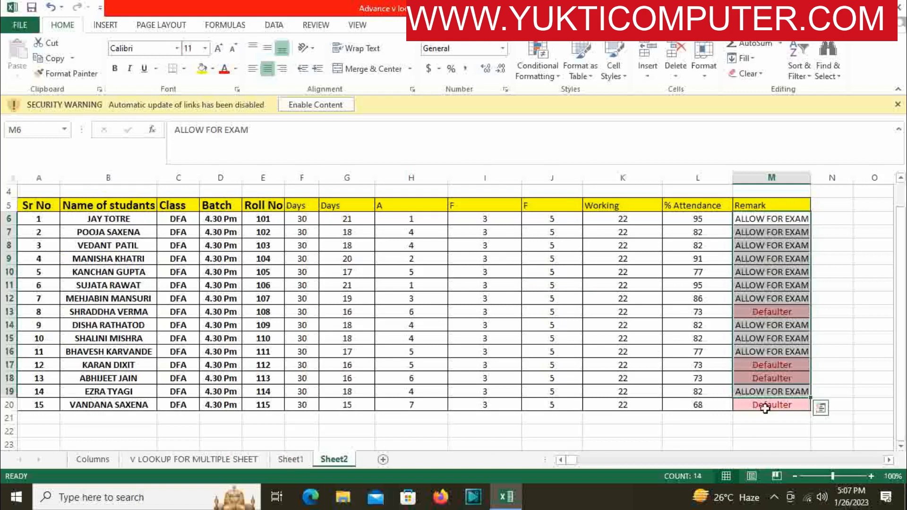
left_click(290, 458)
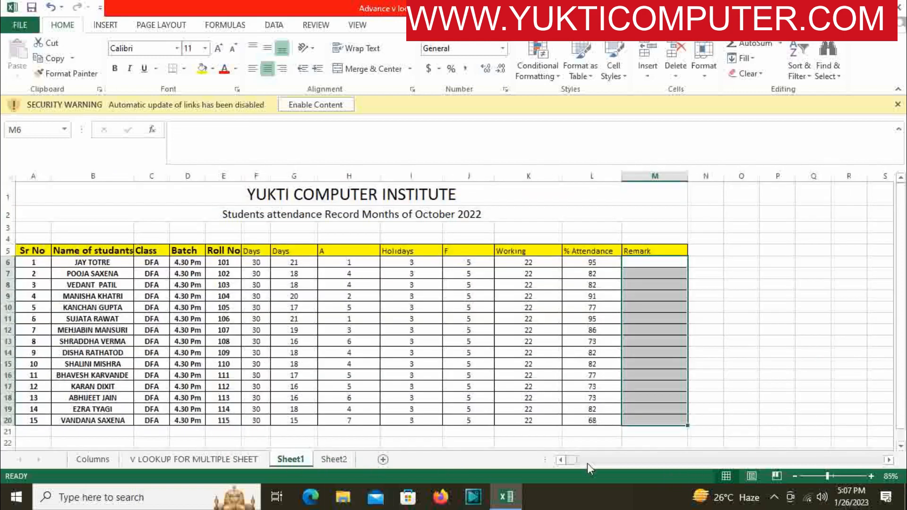
left_click(71, 272)
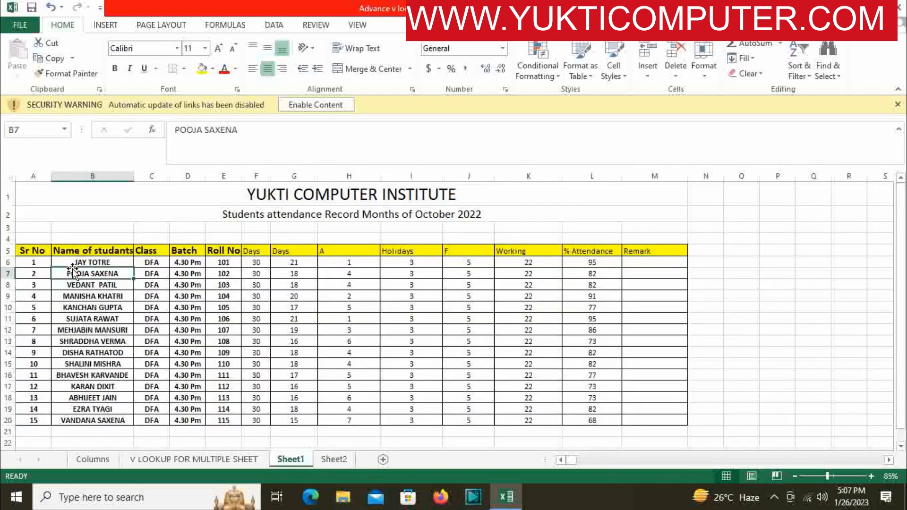
left_click_drag(79, 251, 75, 420)
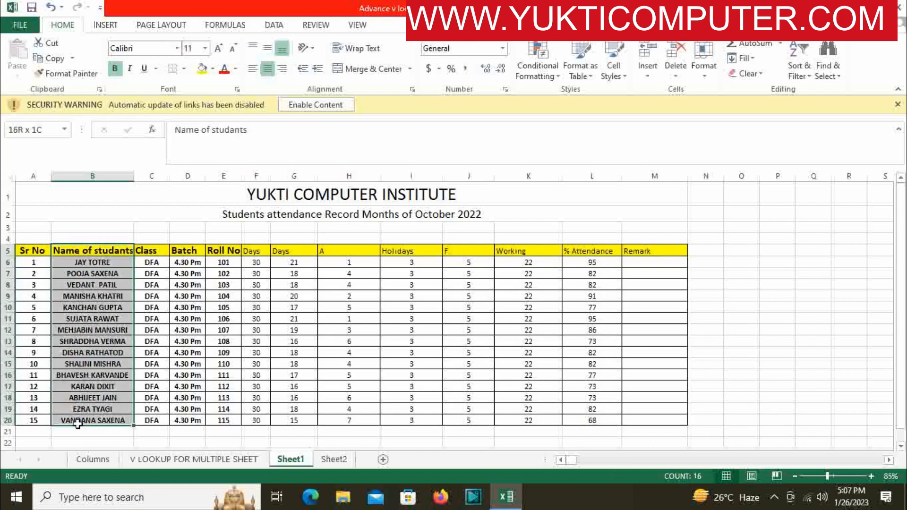
left_click(333, 458)
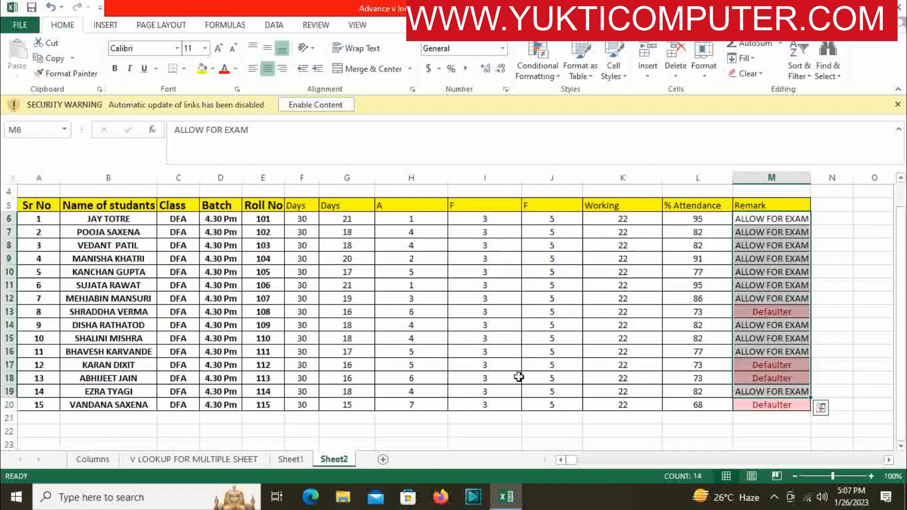
left_click_drag(95, 204, 89, 410)
left_click_drag(790, 214, 776, 400)
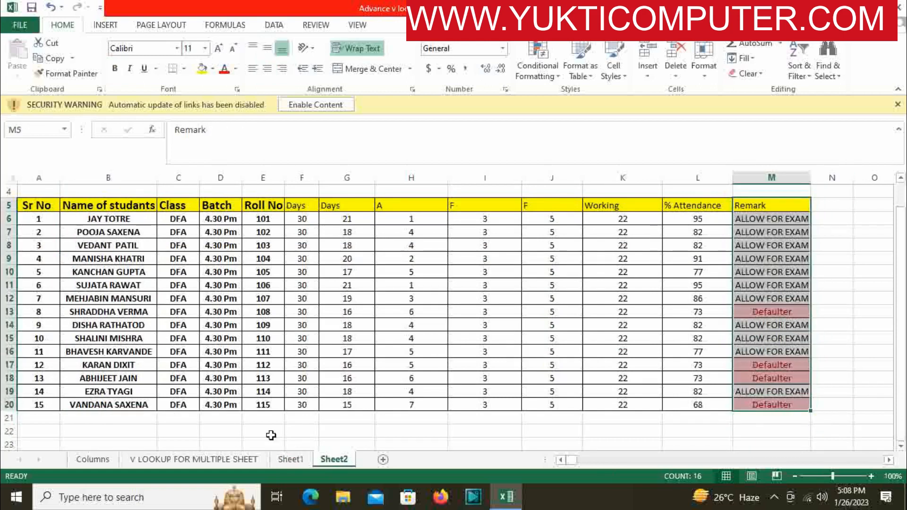
left_click(289, 459)
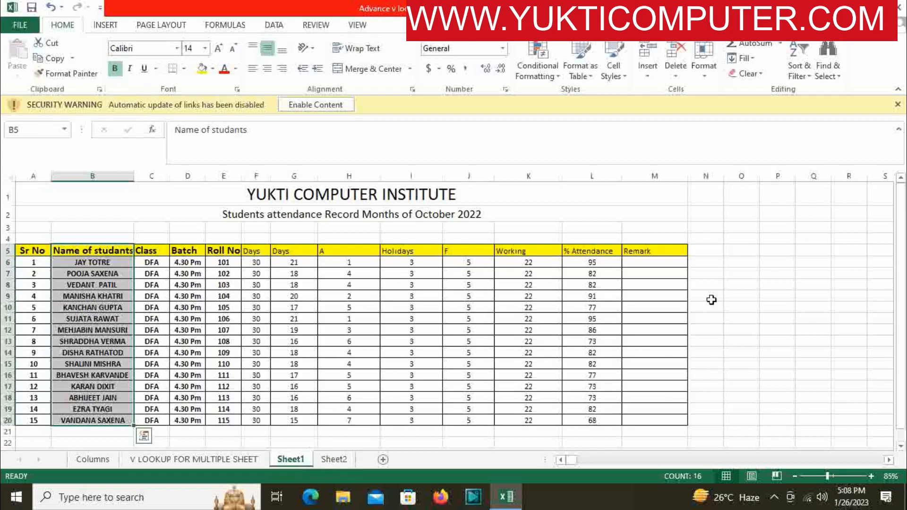
left_click_drag(658, 260, 659, 421)
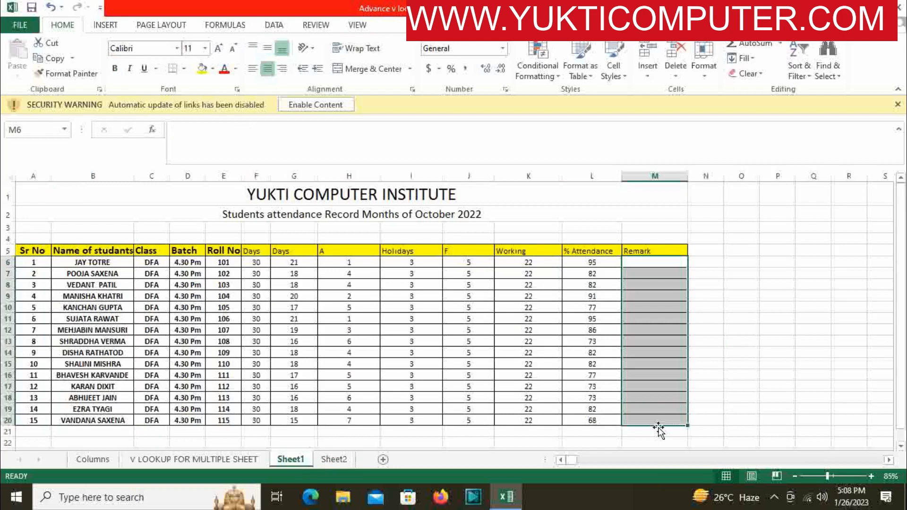
Start a VLOOKUP in Sheet1's M6 with B6 as the lookup value and Sheet2!B5:M20 as the table array.
left_click(663, 264)
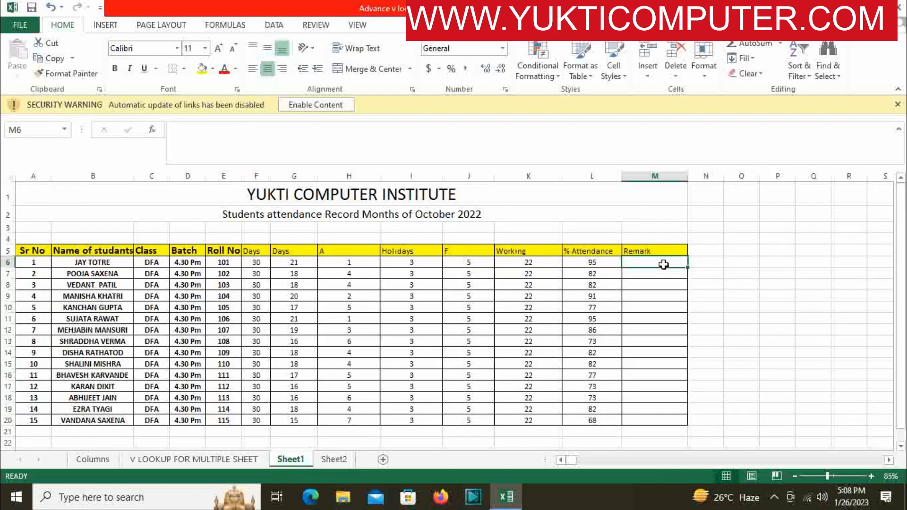
type("=vlo")
key("Tab")
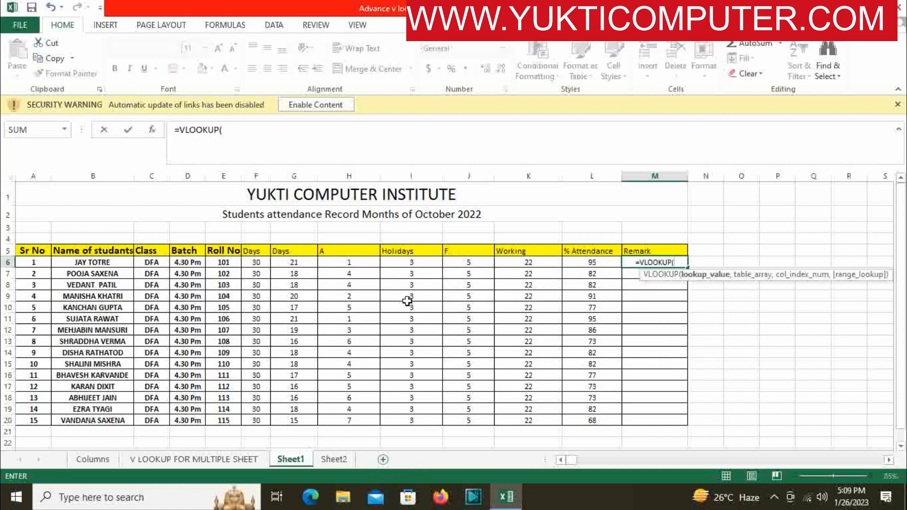
left_click(115, 265)
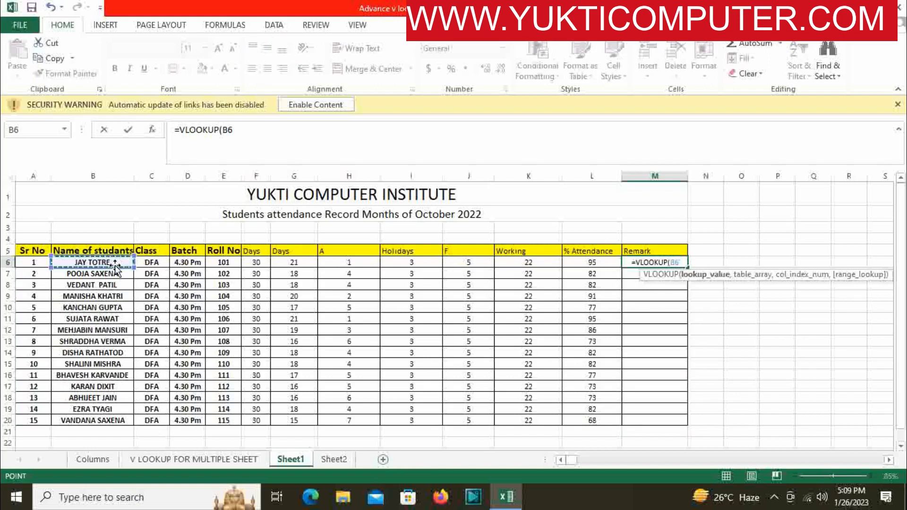
type(",")
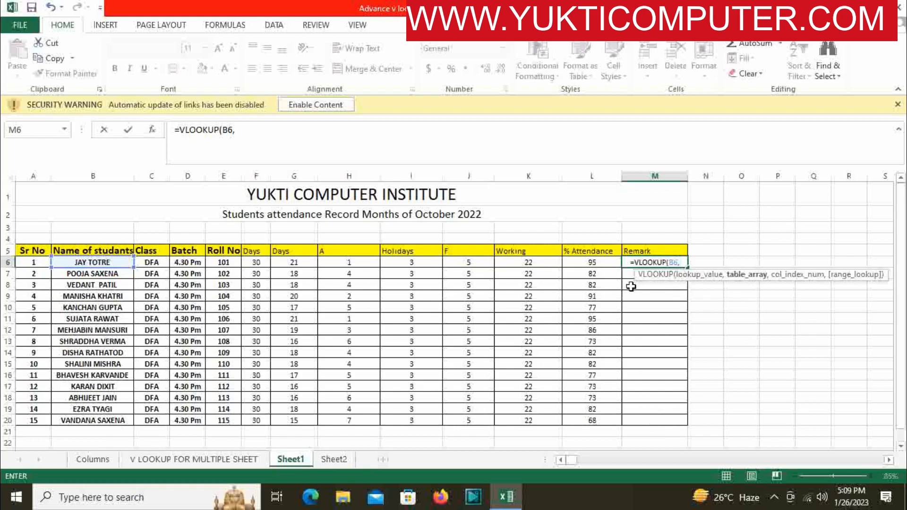
left_click(345, 461)
left_click_drag(111, 205, 749, 401)
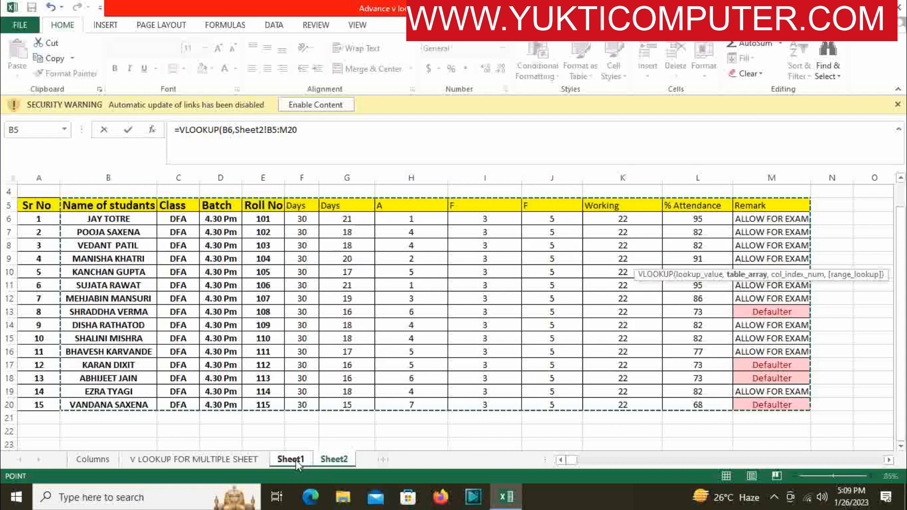
Finish the VLOOKUP with column index 12 and match type 0, fill it down to M20, and compare the remarks with Sheet2.
type(",12")
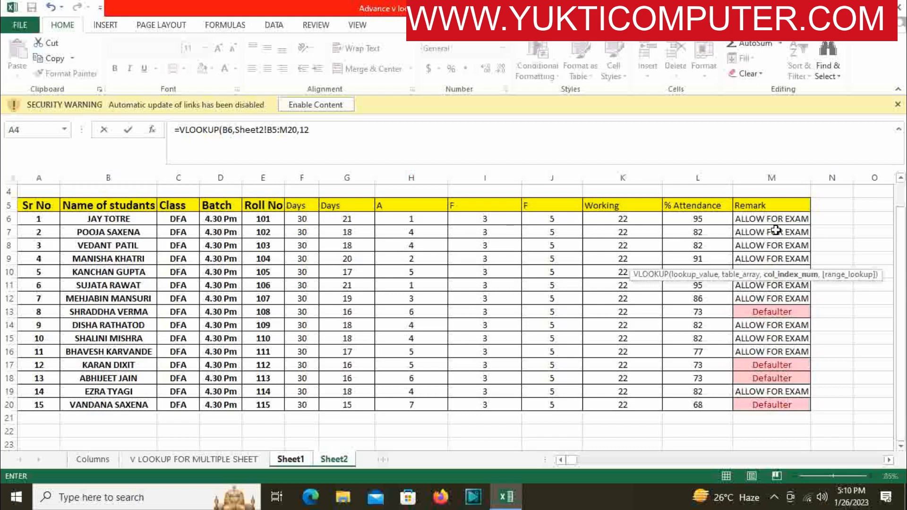
type(",0")
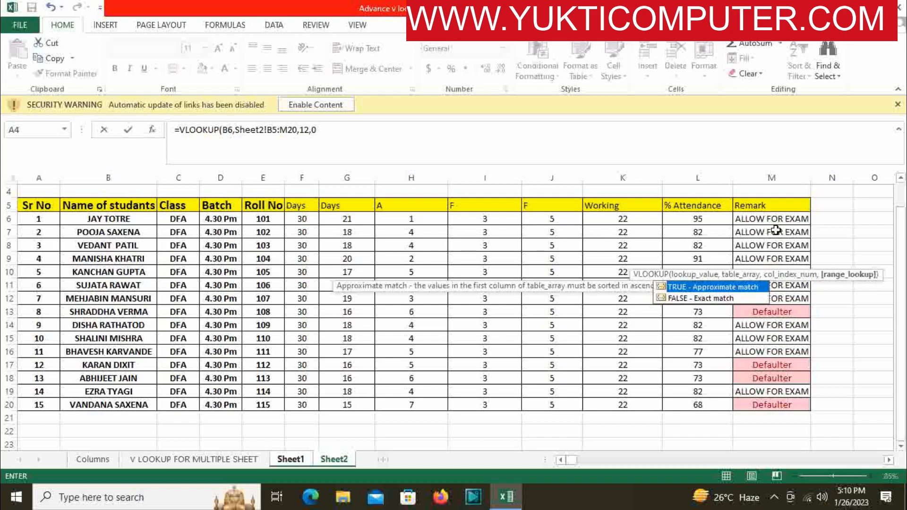
key("Return")
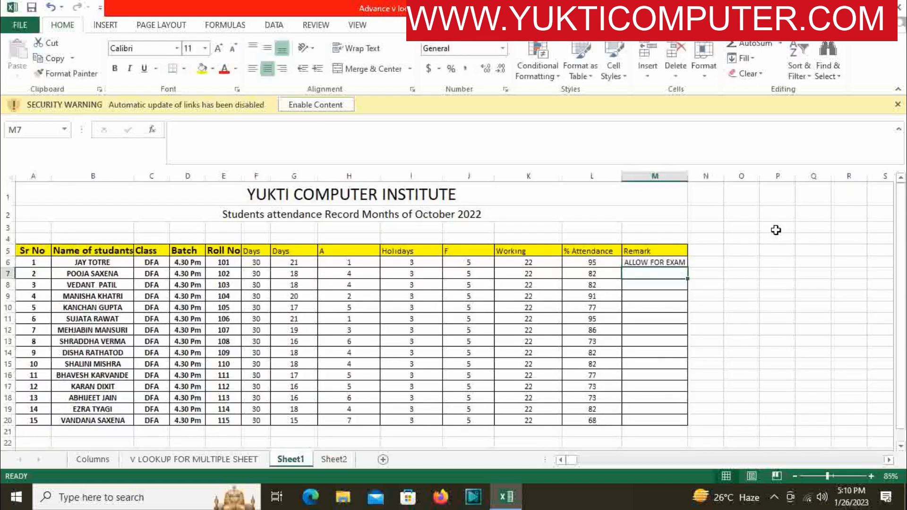
left_click(683, 263)
left_click_drag(689, 267, 689, 426)
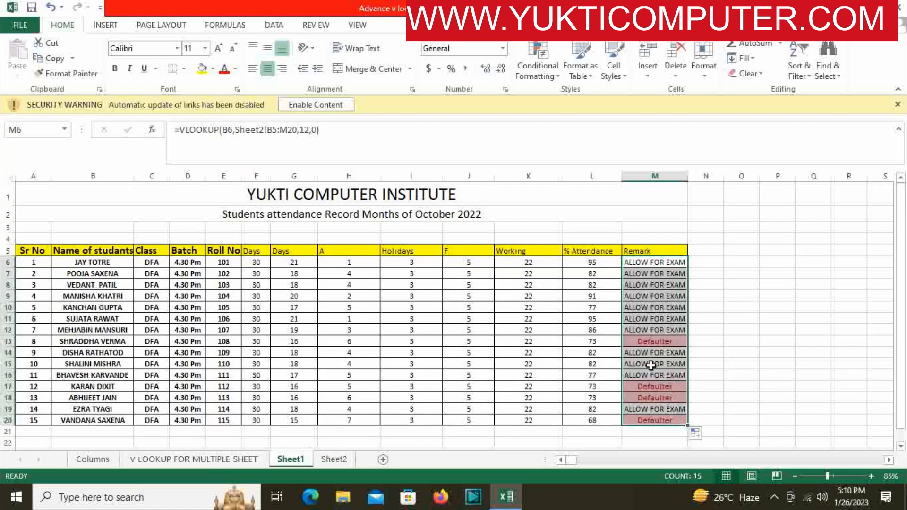
left_click(333, 460)
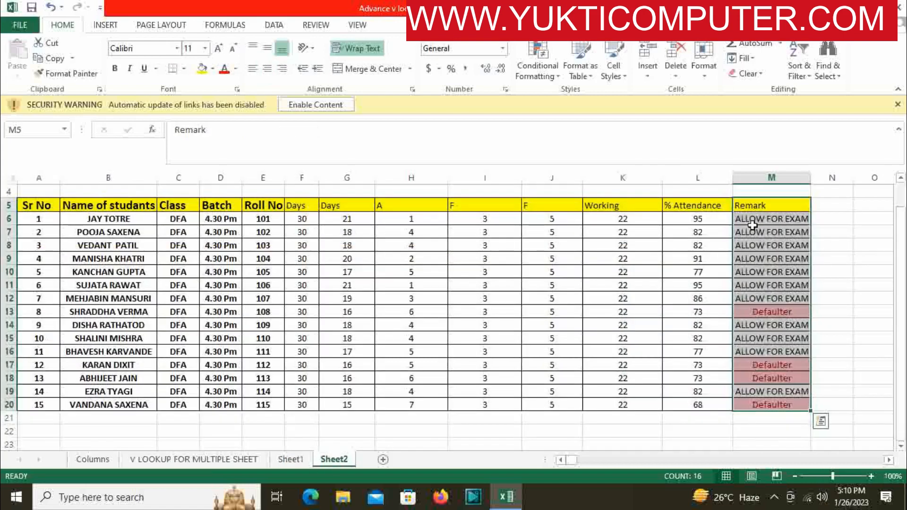
left_click(298, 461)
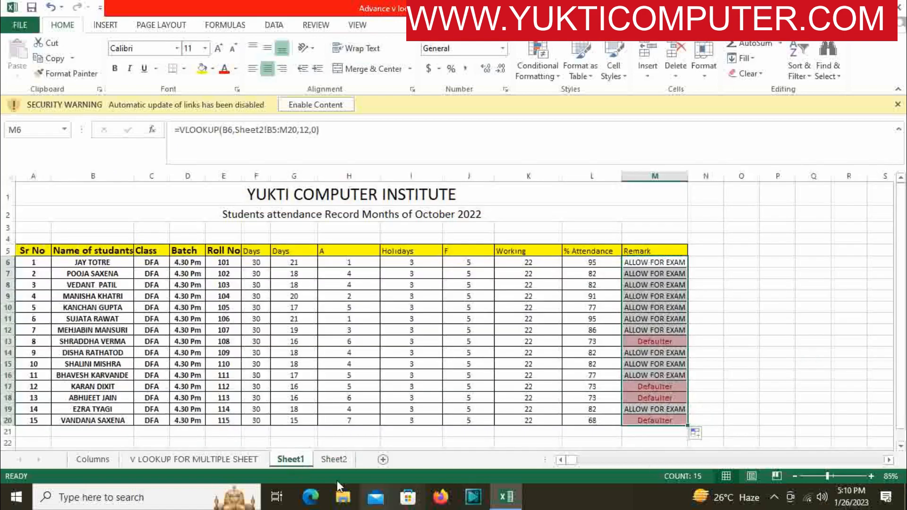
Set the first student's % Attendance in L6 on Sheet2 to 70.
left_click(336, 459)
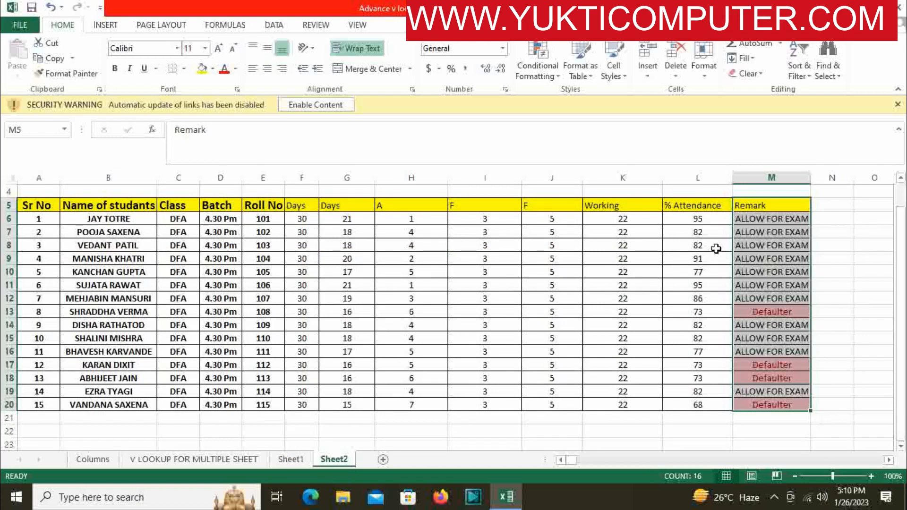
left_click(712, 222)
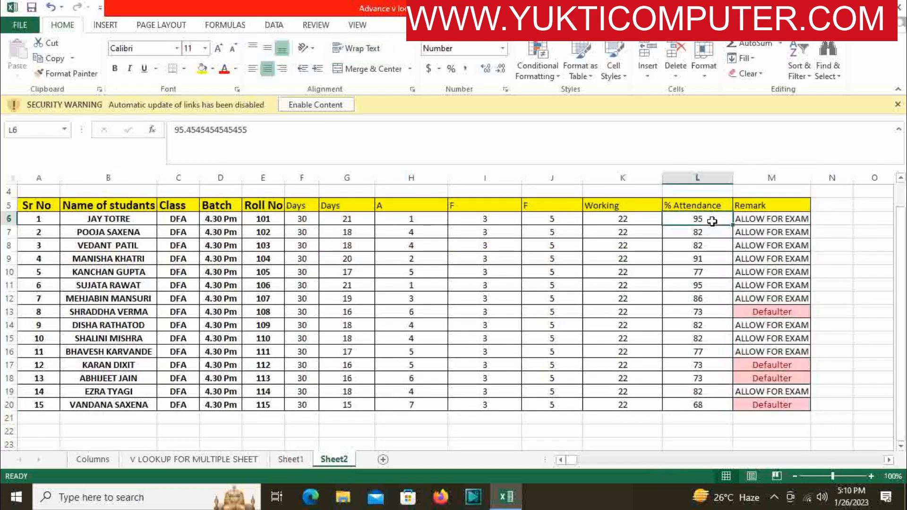
type("70")
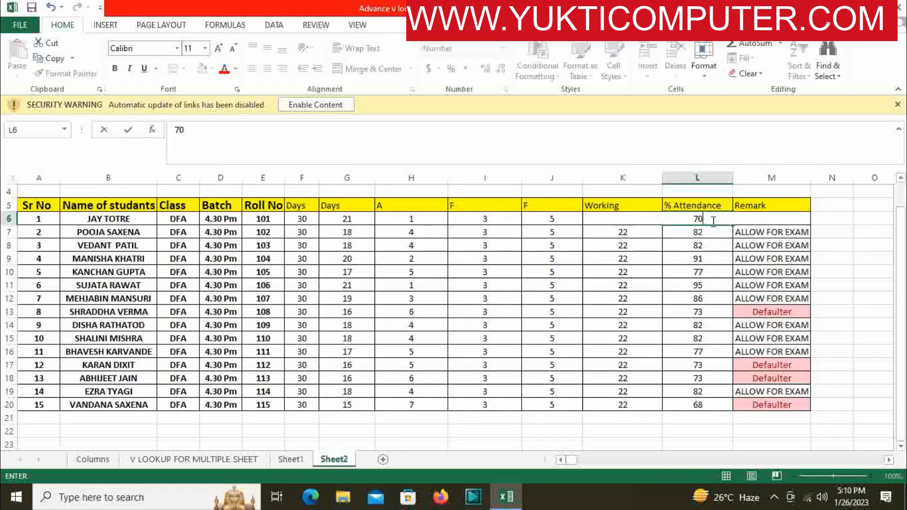
key("Return")
left_click(712, 221)
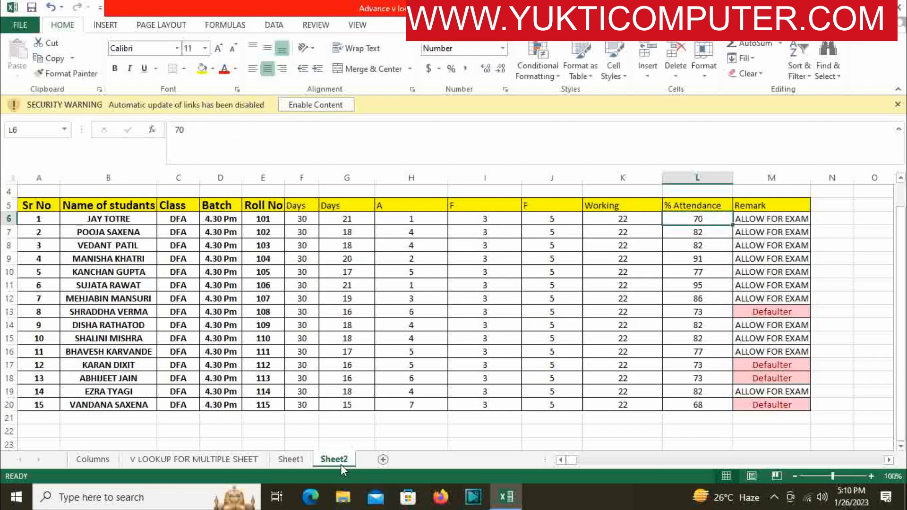
Check the Remark column on Sheet1, and inspect the contents of Remark cells M12 and M7 on Sheet2.
left_click(294, 464)
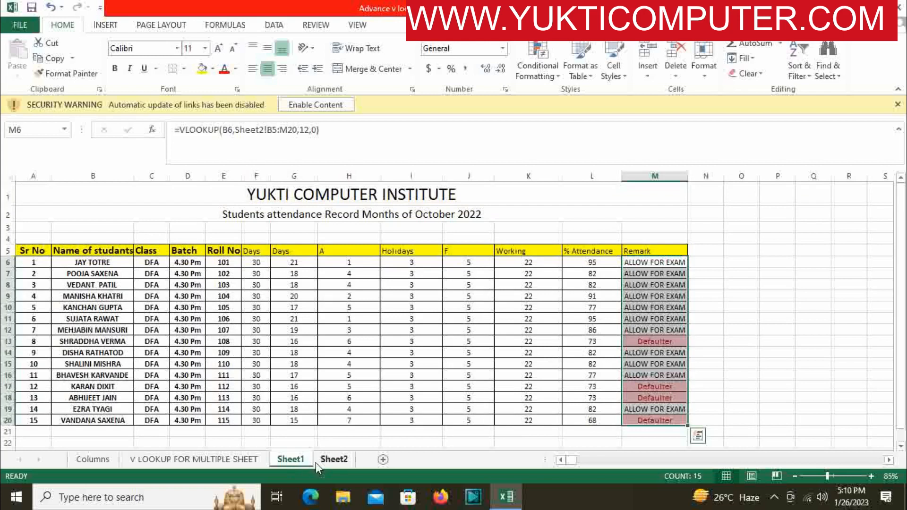
left_click(319, 462)
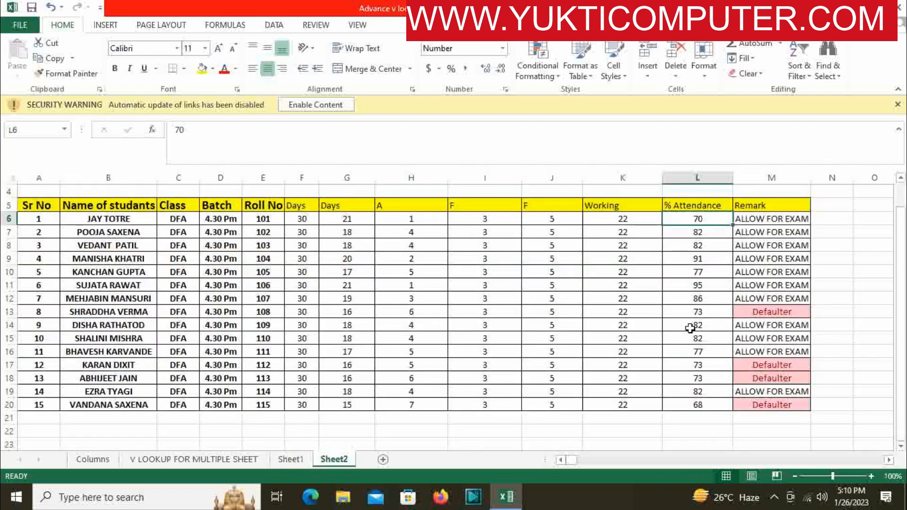
left_click(762, 298)
left_click(759, 232)
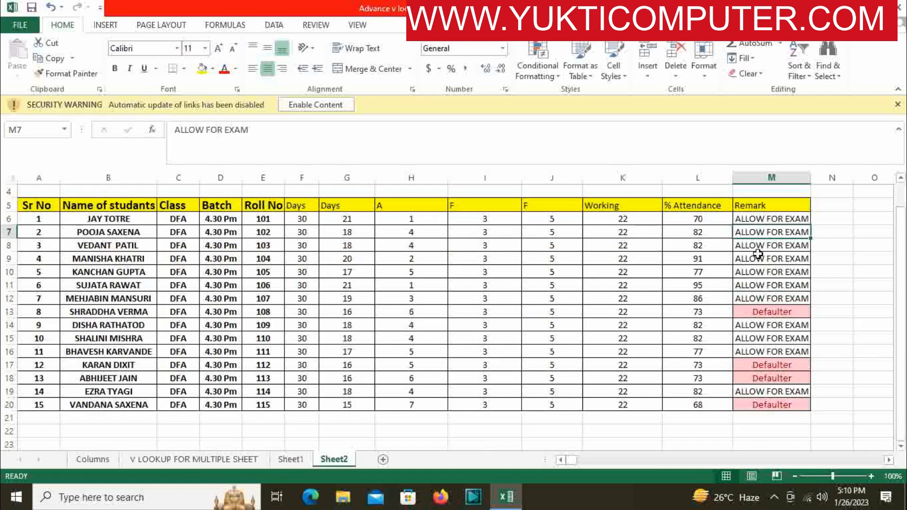
Set the first student's Remark in M6 on Sheet2 to "defaulter".
left_click(754, 219)
left_click(289, 460)
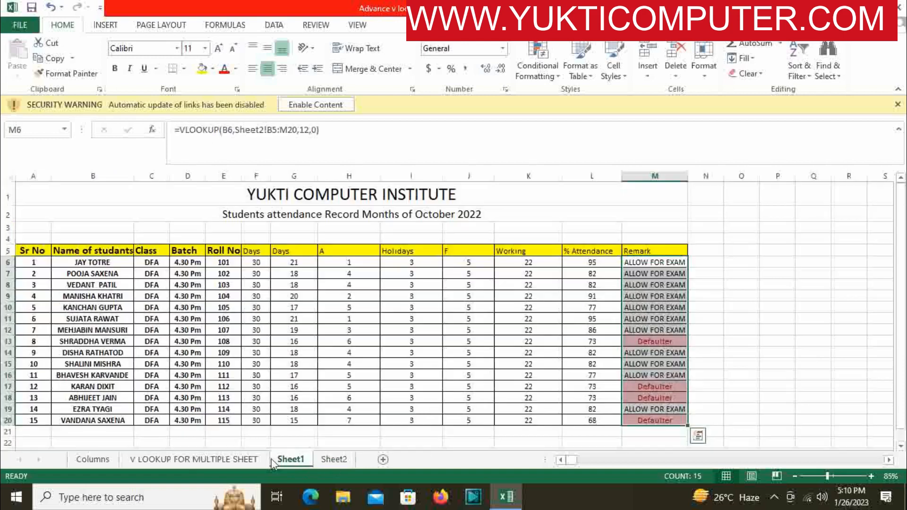
left_click(334, 460)
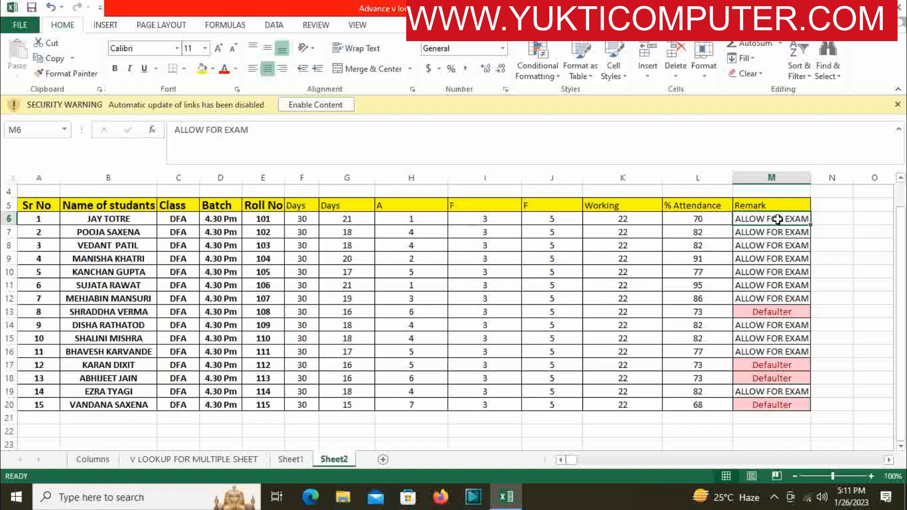
type("defaulter")
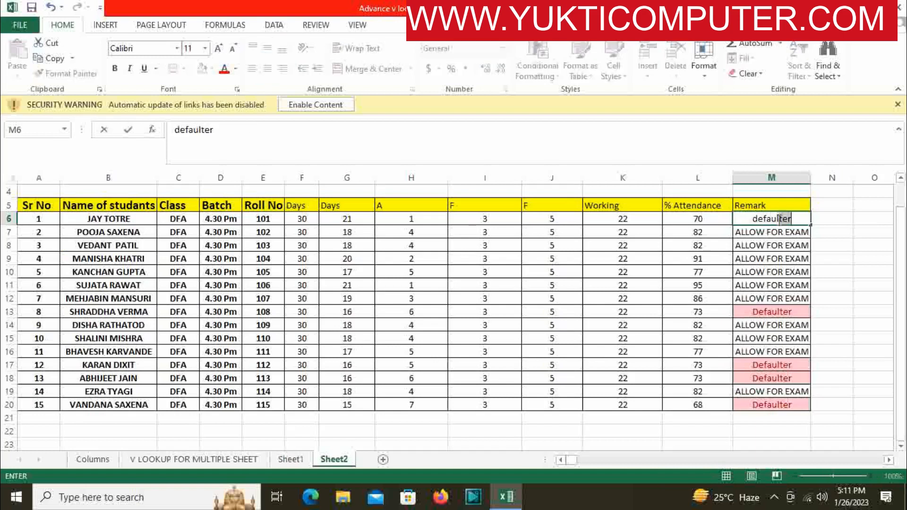
key("Return")
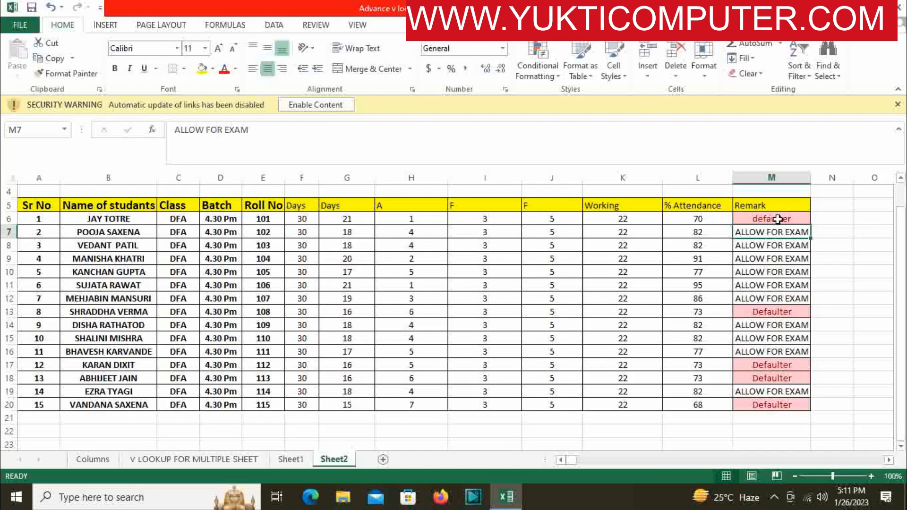
Compare the first student's Remark on Sheet1 with Sheet2, and return to the V LOOKUP FOR MULTIPLE SHEET worksheet.
left_click(291, 460)
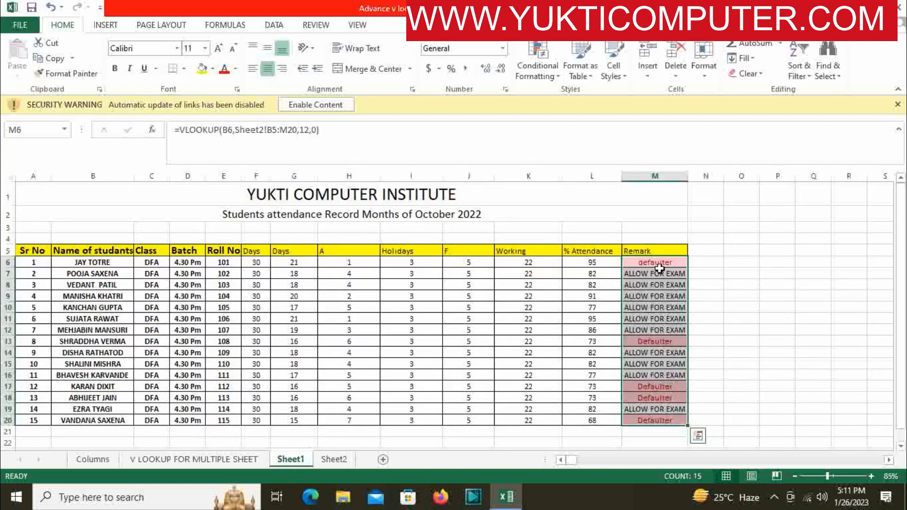
left_click(334, 460)
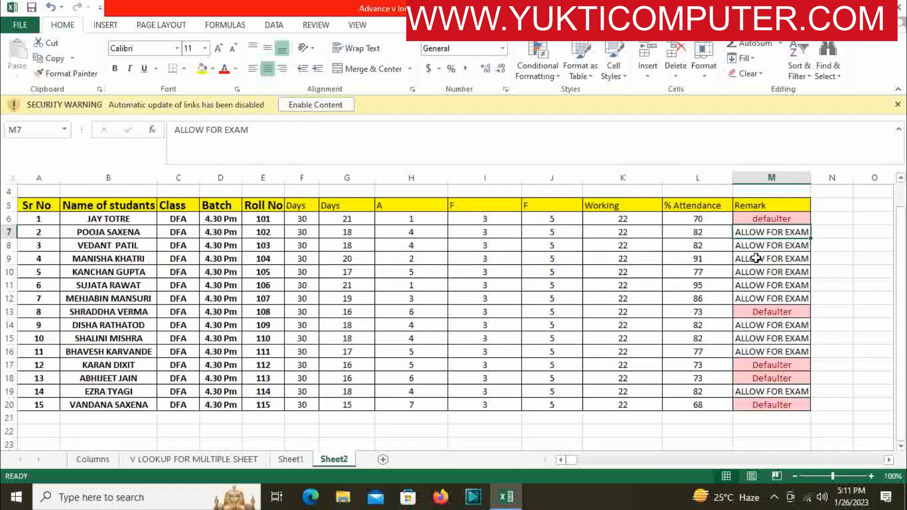
left_click(306, 460)
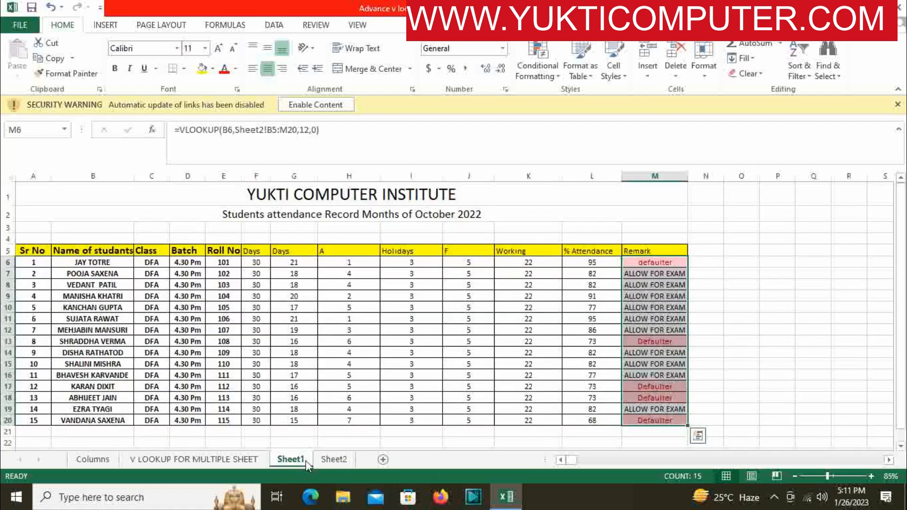
left_click(333, 459)
left_click(196, 464)
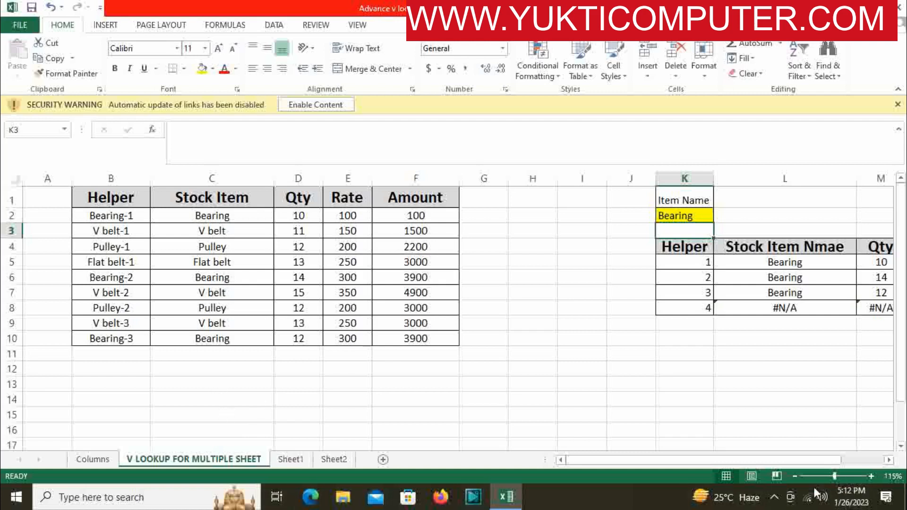
left_click(774, 497)
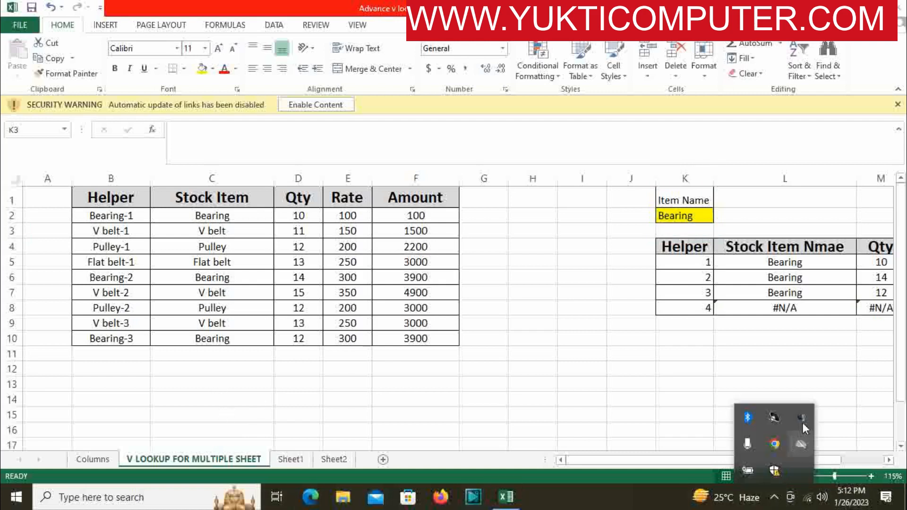